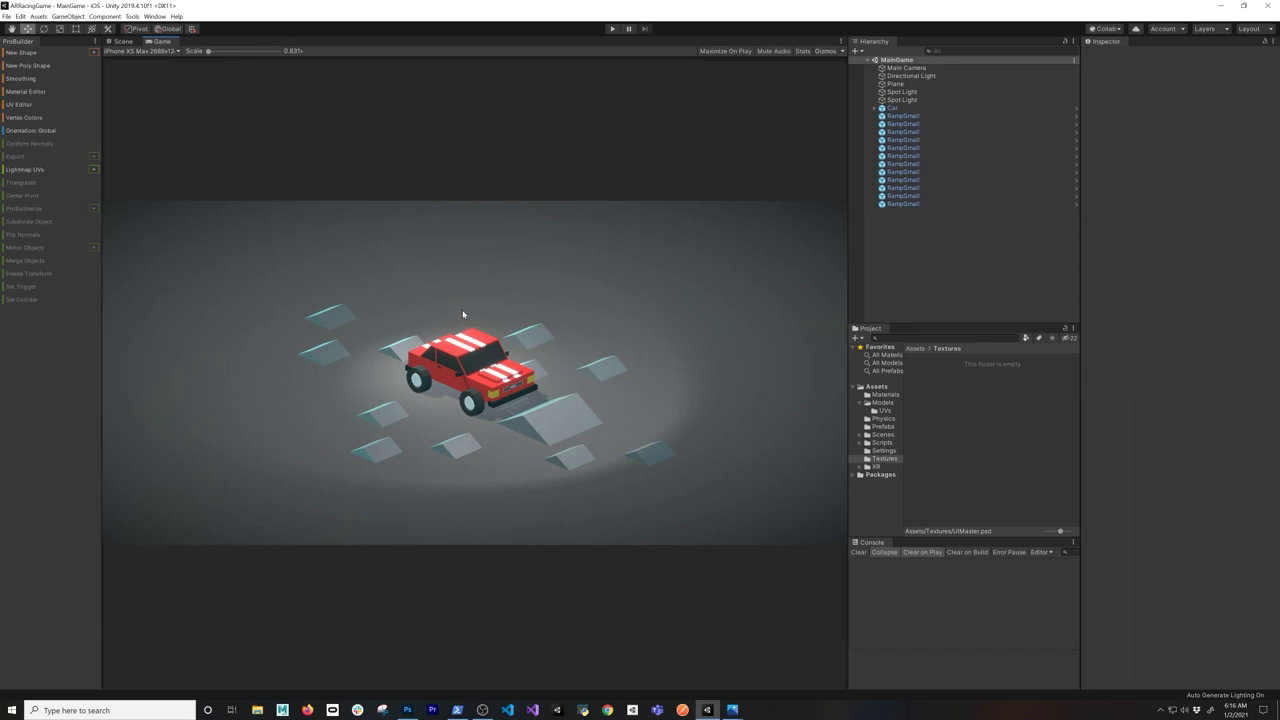
- Show the Scene view and select the Car to examine it among the surrounding ramps
left_click(118, 41)
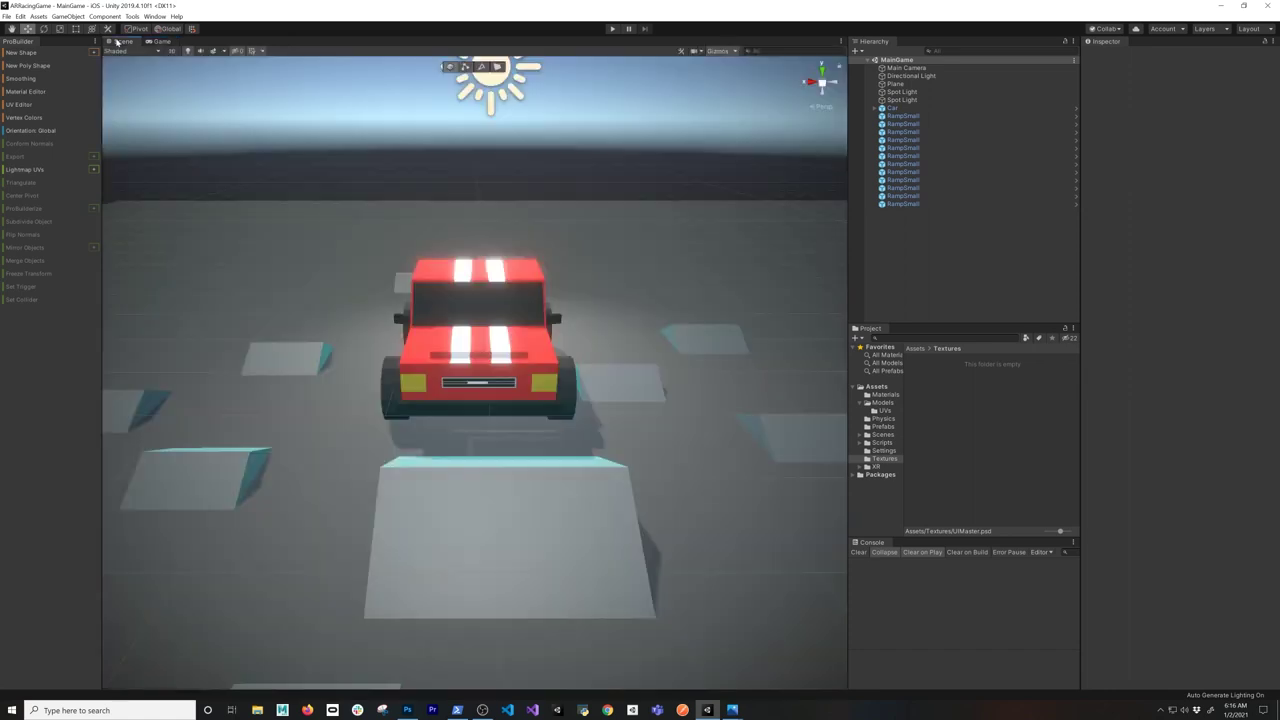
left_click(895, 108)
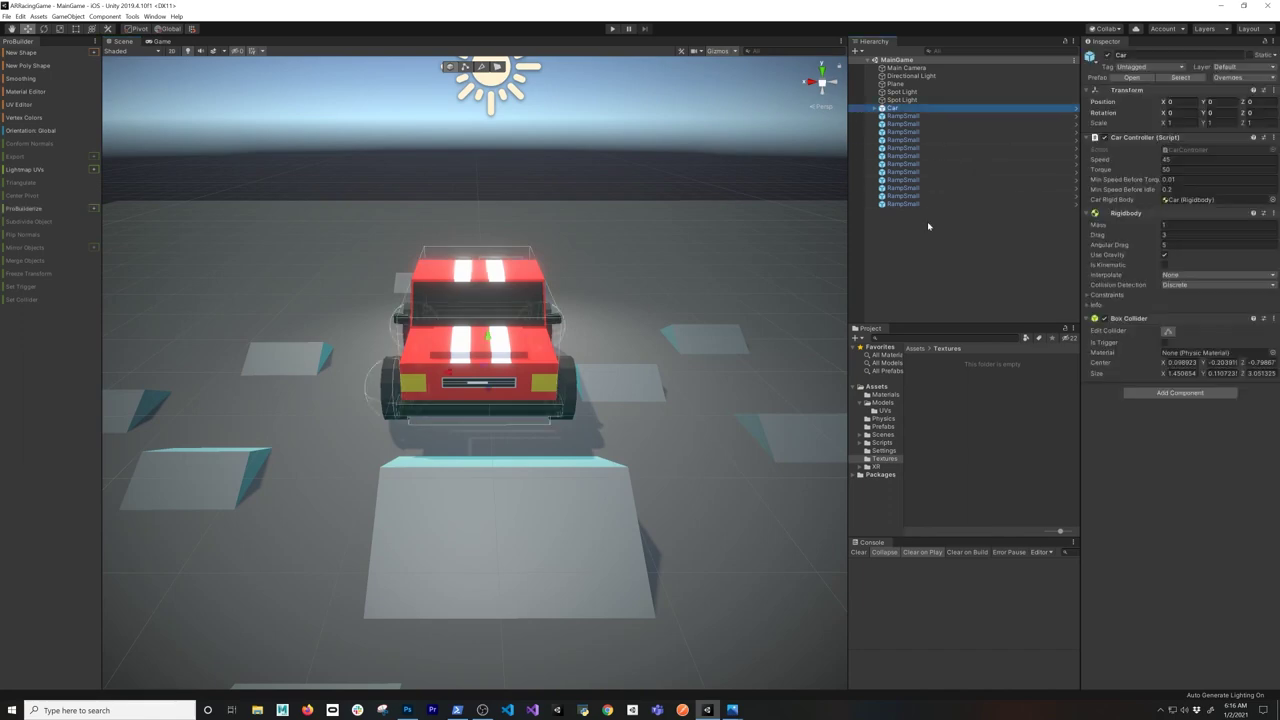
left_click_drag(530, 342, 587, 349, "alt")
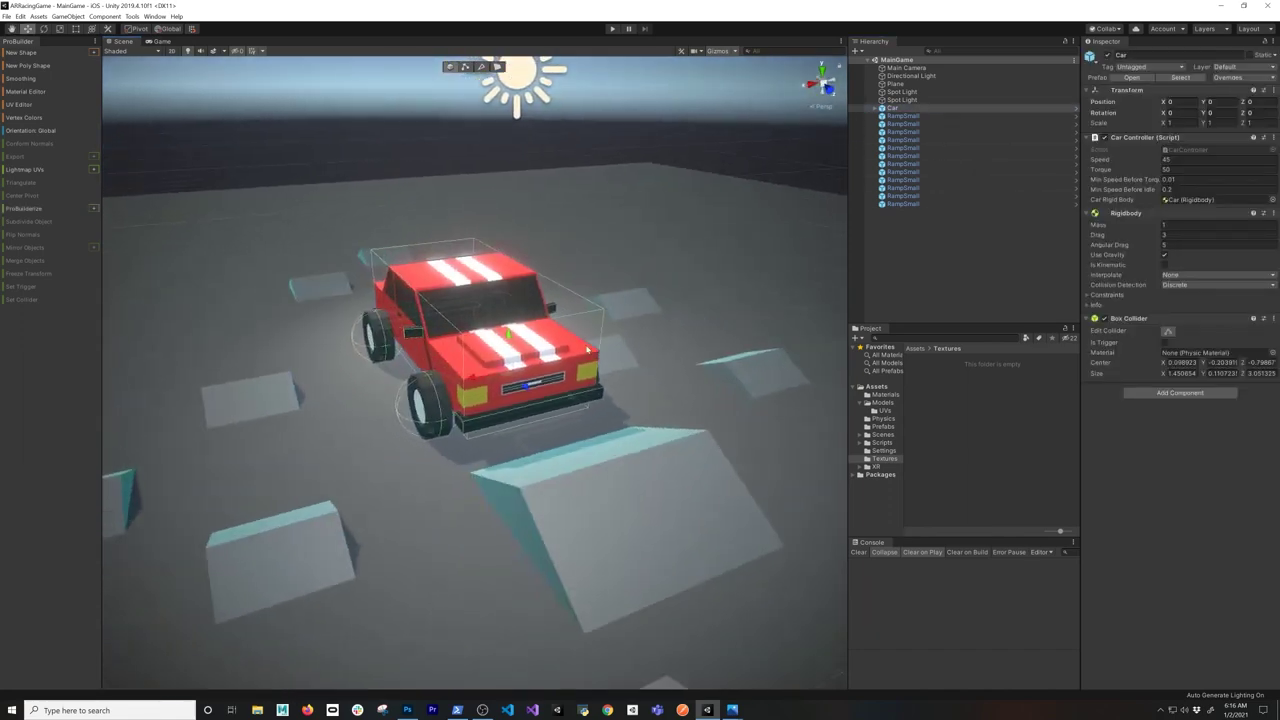
scroll(587, 349, "up", 5)
scroll(588, 348, "down", 6)
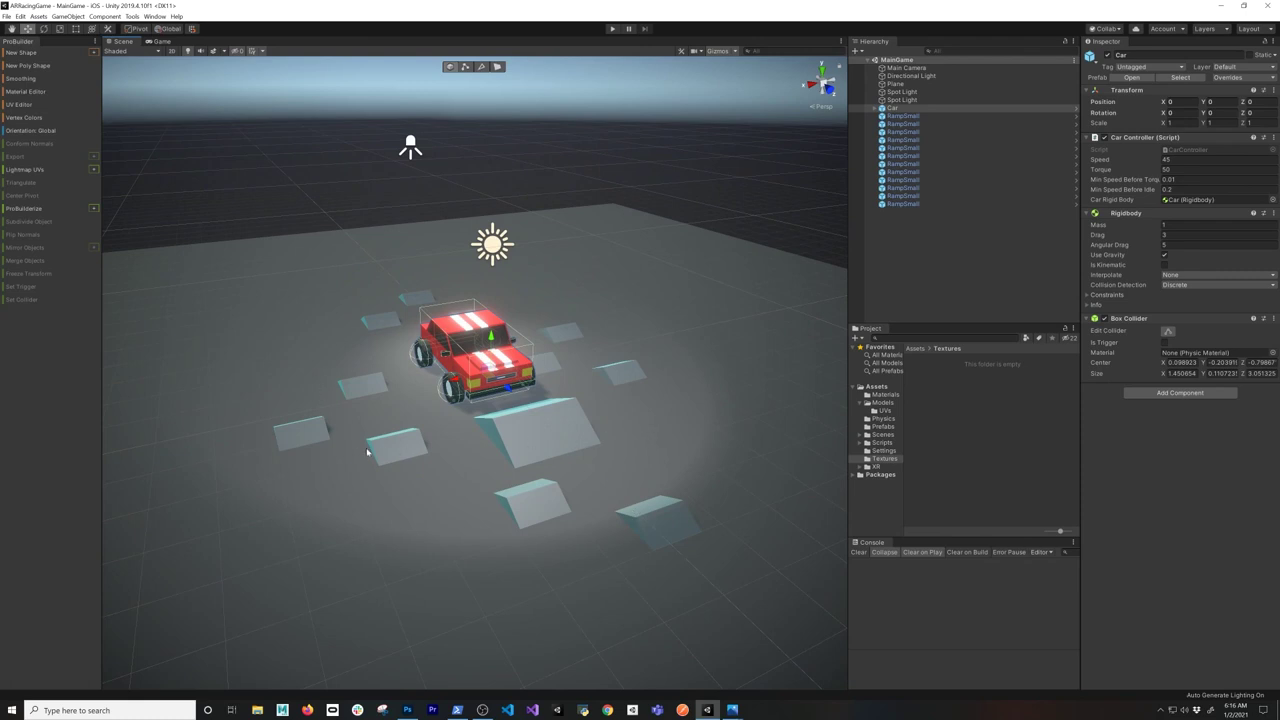
scroll(655, 412, "up", 3)
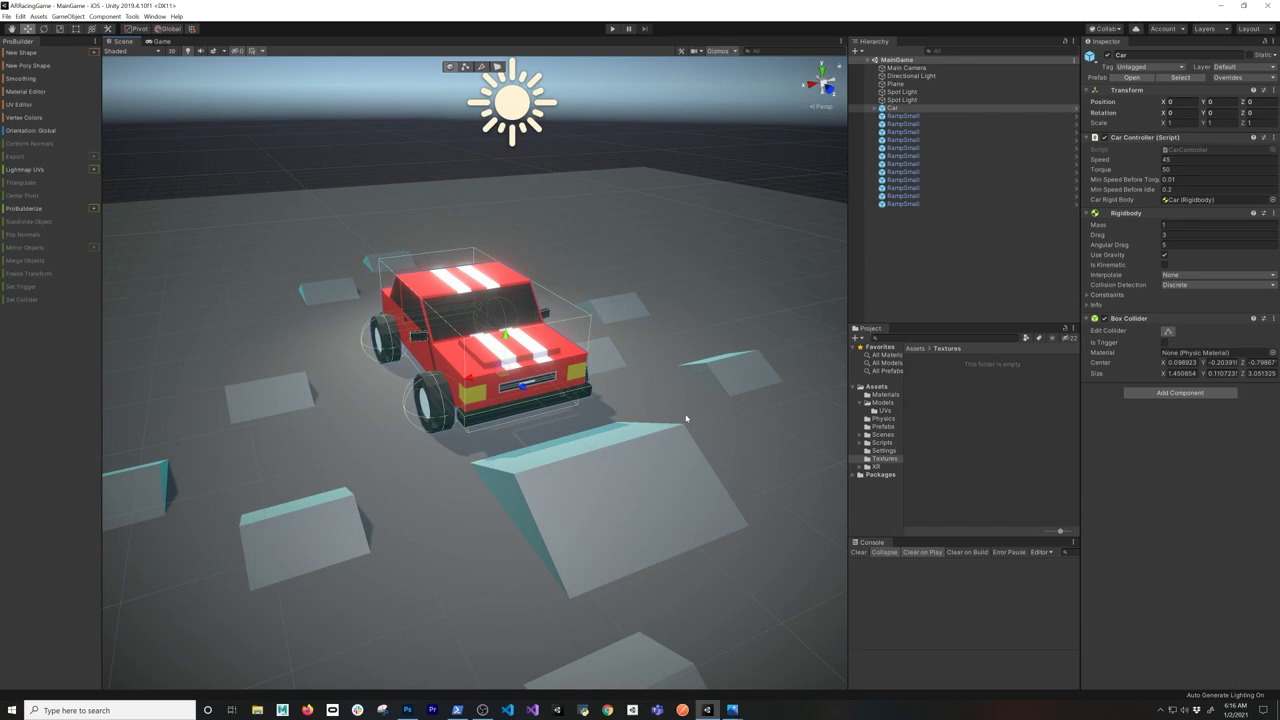
scroll(612, 403, "up", 5)
scroll(612, 403, "down", 3)
- Examine the Car from several sides together with its Car Controller, Rigidbody and Box Collider settings
left_click_drag(653, 412, 592, 402, "alt")
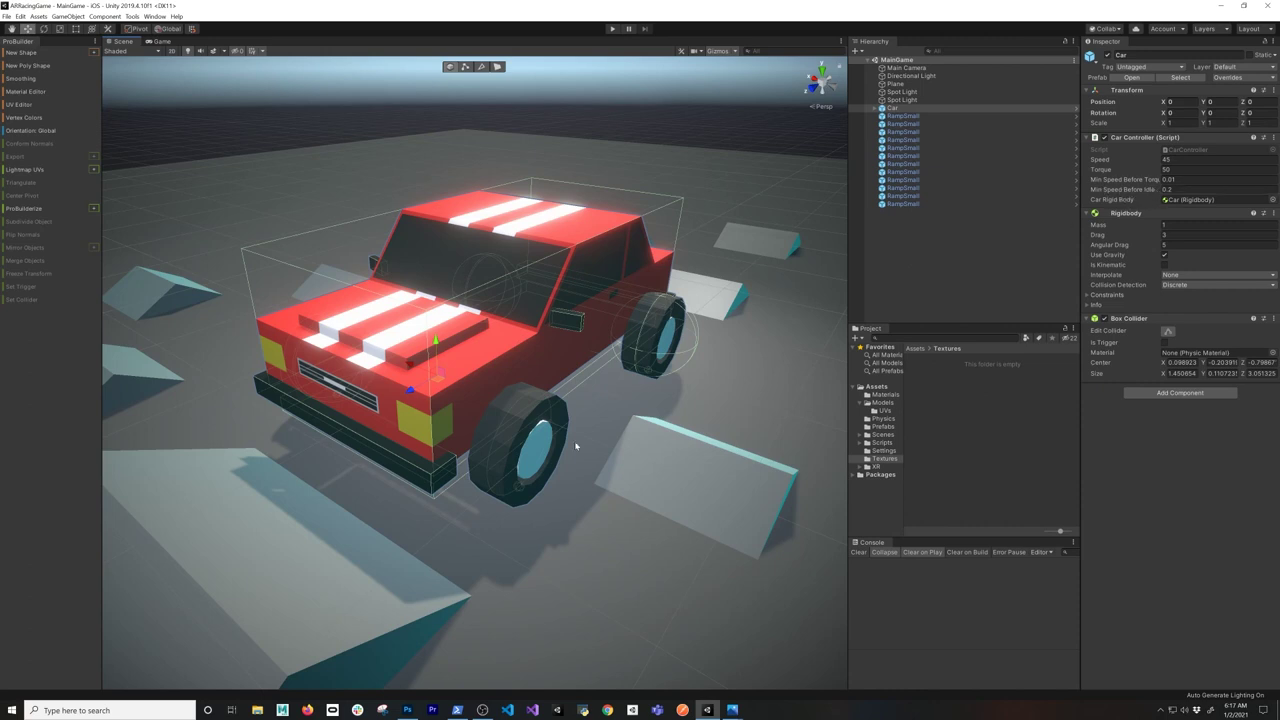
left_click_drag(583, 446, 524, 446, "alt")
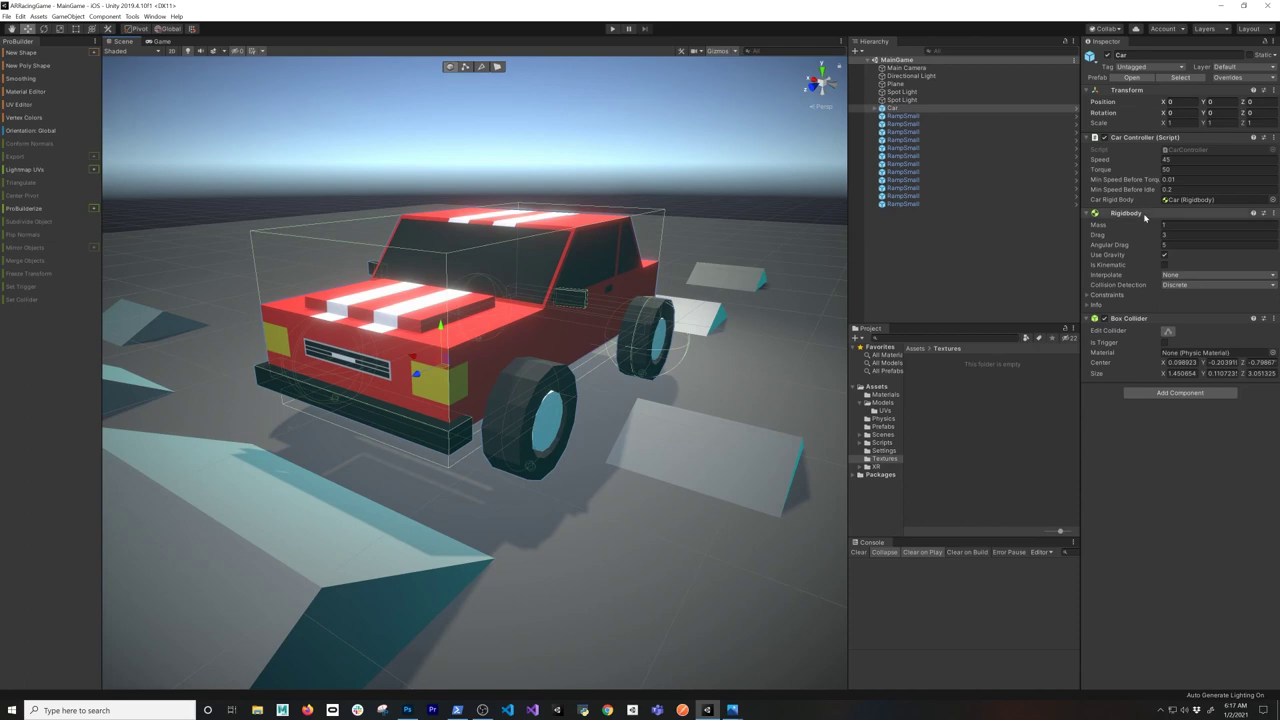
left_click_drag(460, 266, 653, 308, "alt")
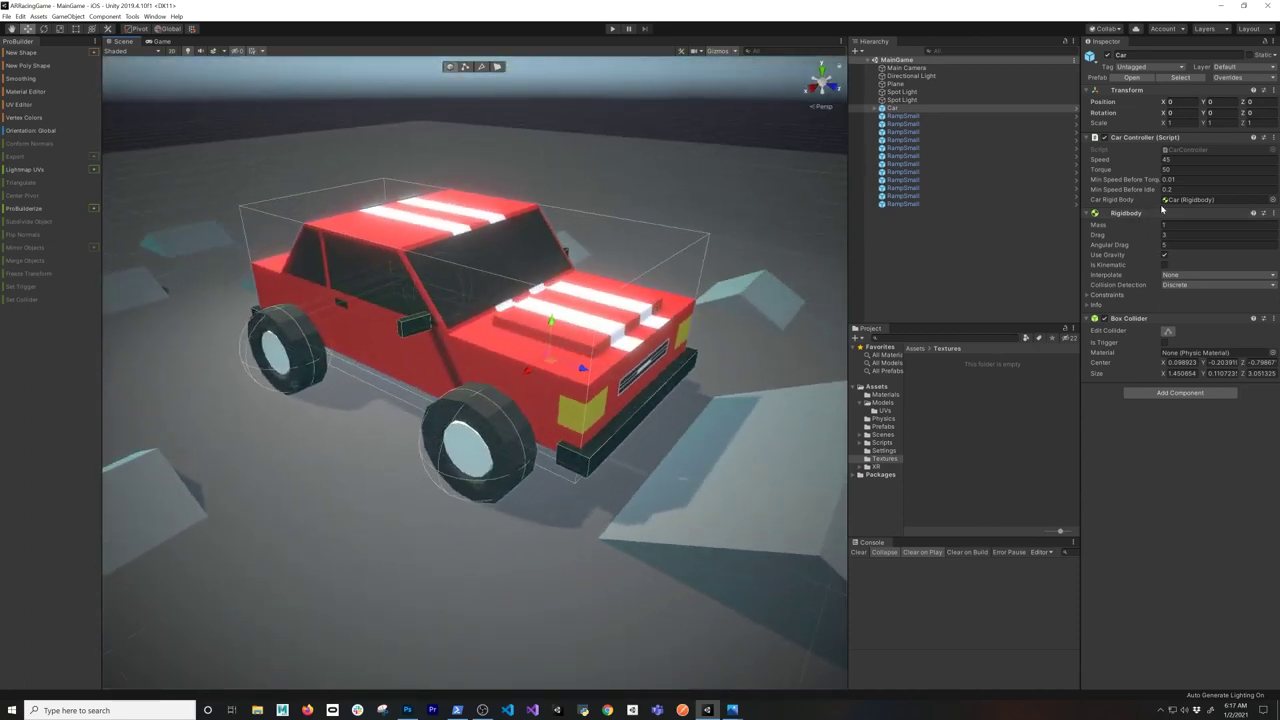
left_click_drag(540, 362, 563, 364, "alt")
scroll(507, 425, "up", 4)
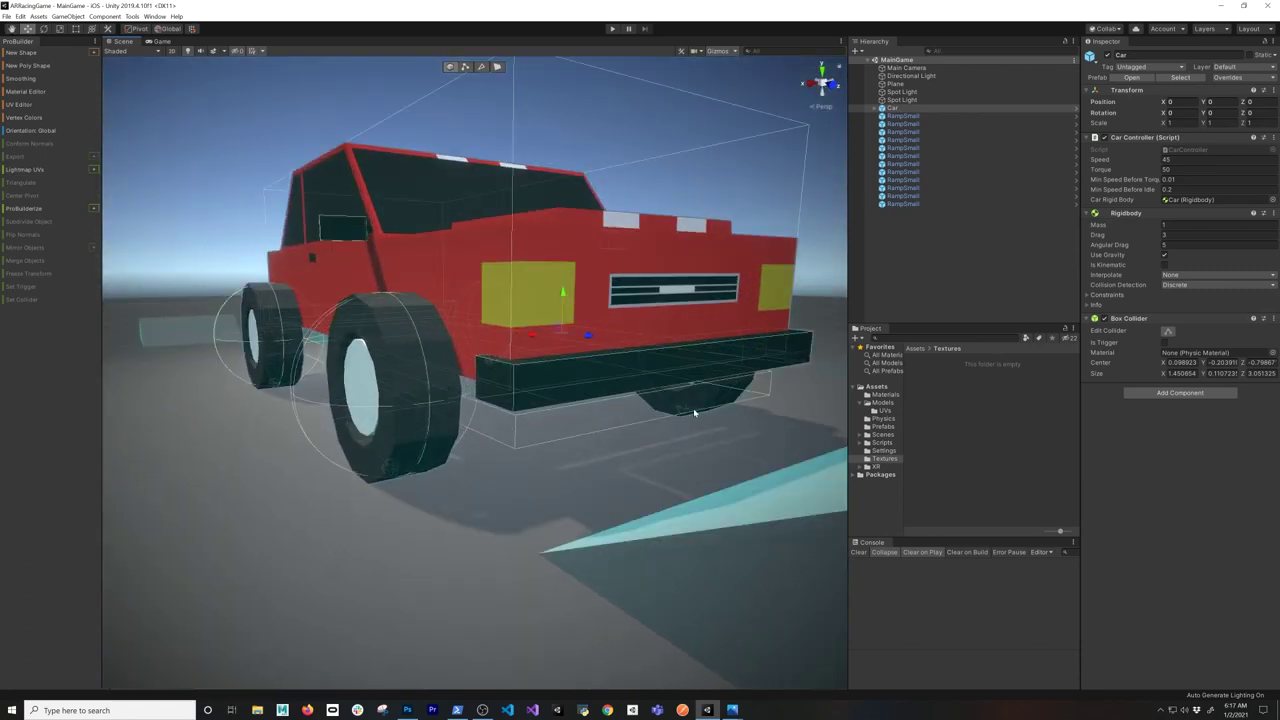
left_click_drag(714, 376, 506, 414, "alt")
scroll(507, 416, "down", 4)
scroll(485, 392, "down", 2)
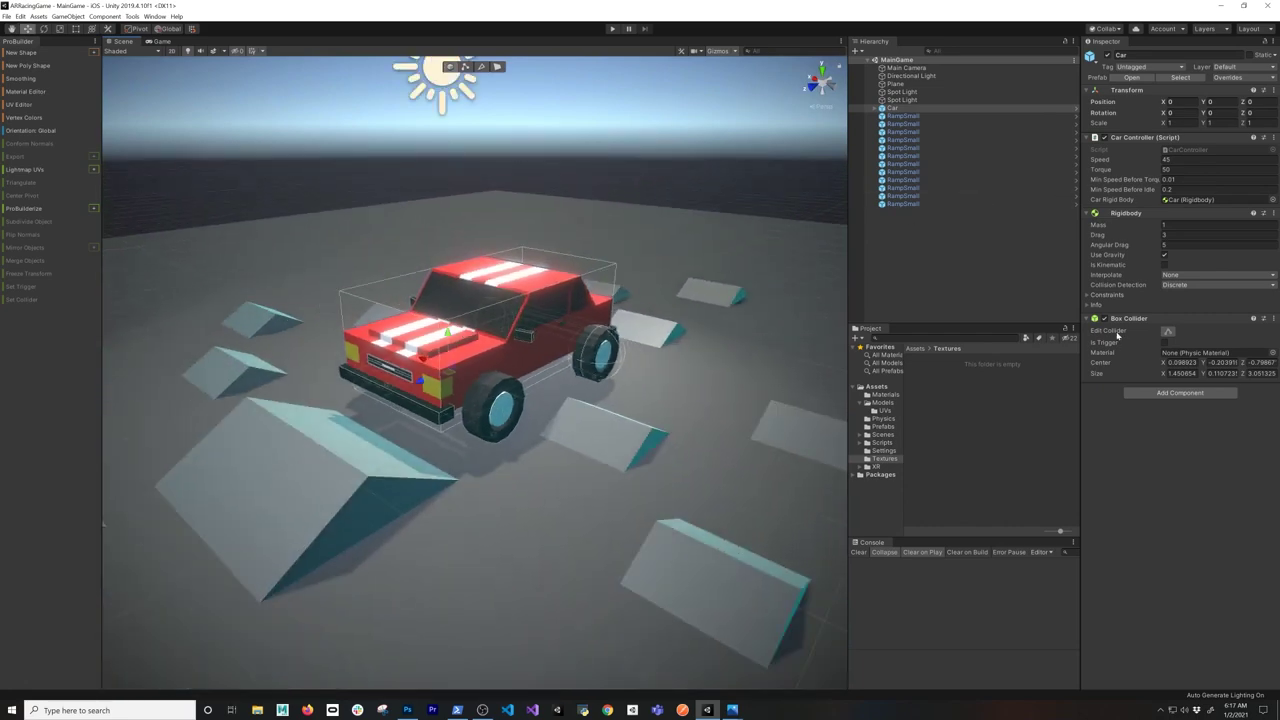
- Expand the Car's hierarchy and examine its Body part and that part's Box Collider
left_click(876, 108)
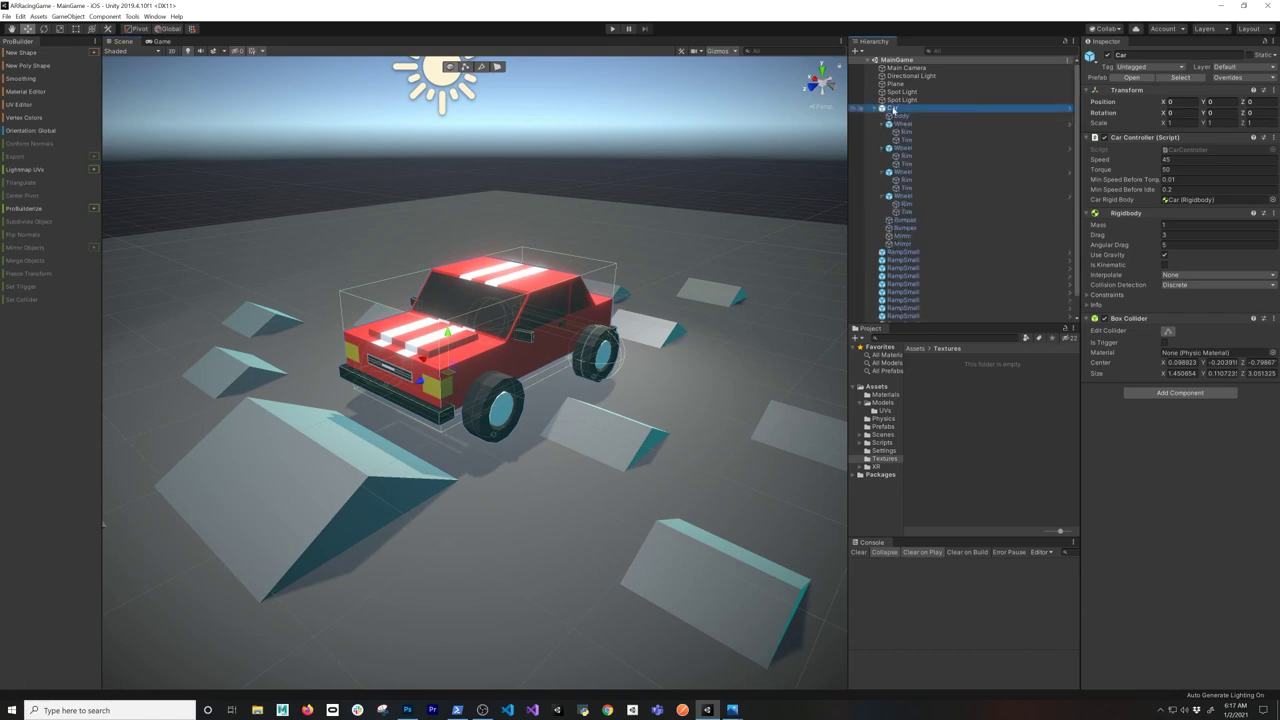
left_click(900, 116)
left_click_drag(370, 250, 639, 272, "alt")
scroll(600, 291, "up", 5)
left_click_drag(525, 292, 519, 287, "alt")
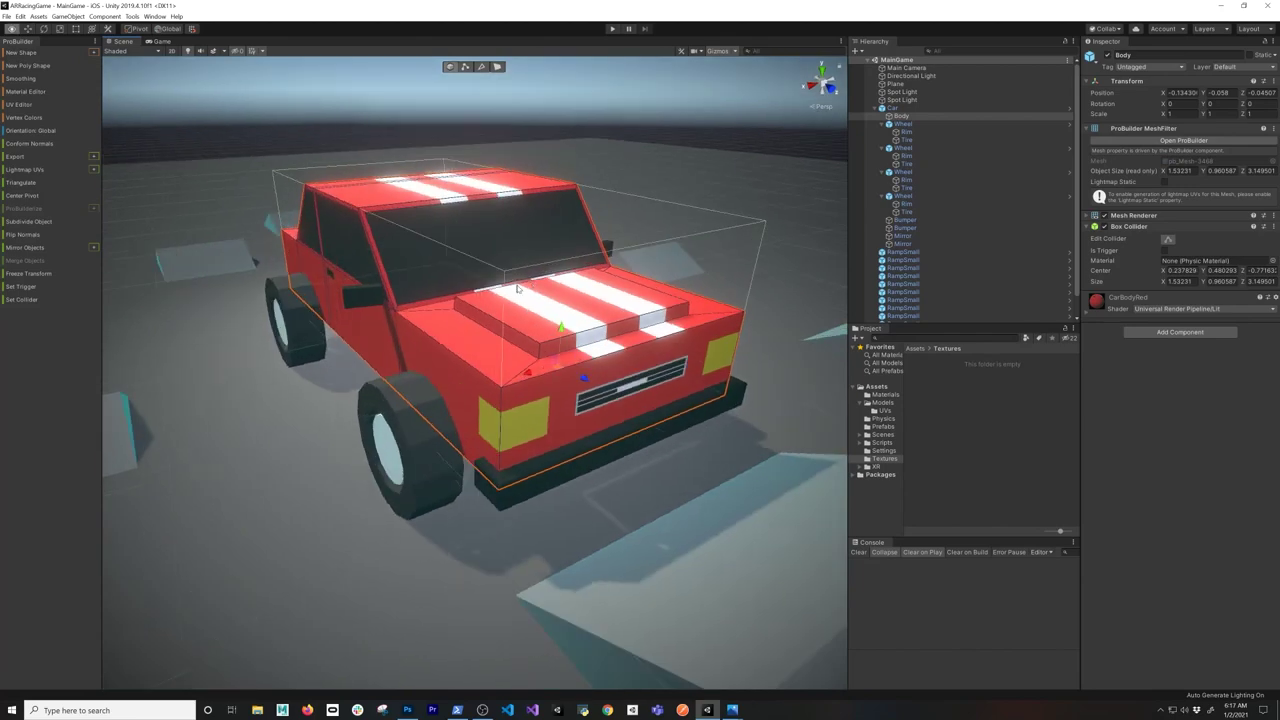
left_click_drag(586, 227, 179, 166, "alt")
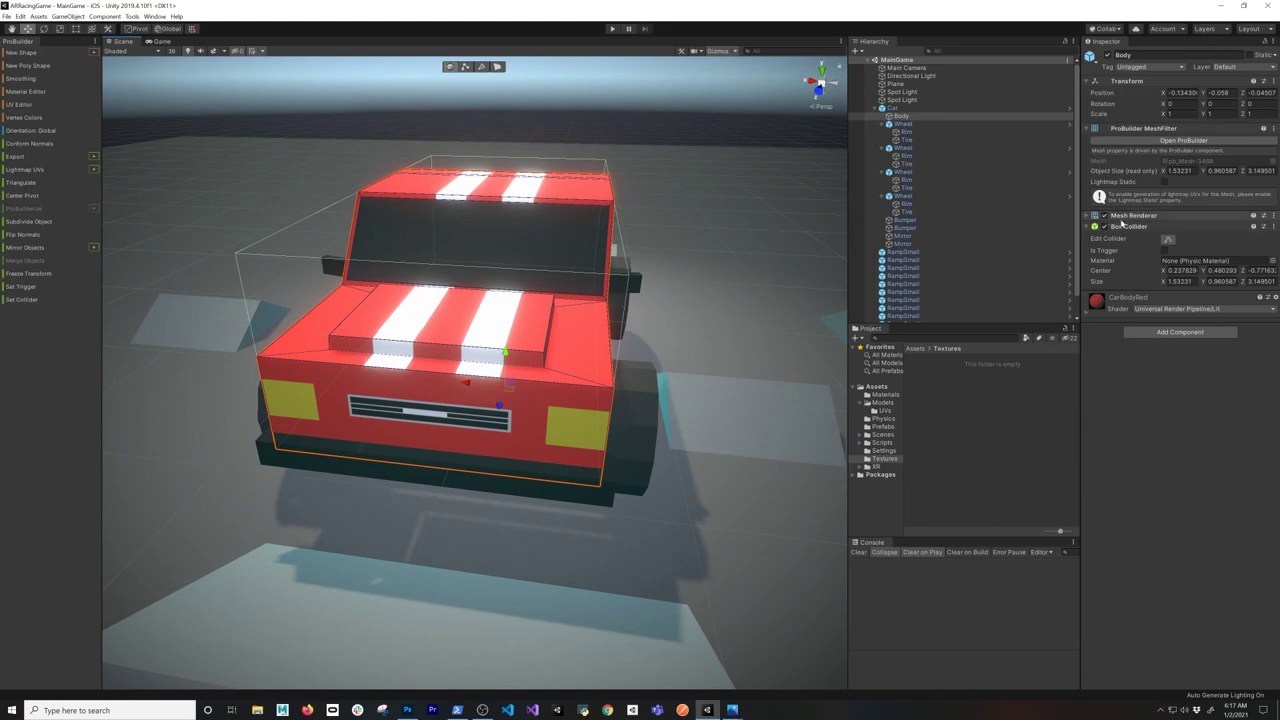
left_click_drag(560, 330, 468, 336, "alt")
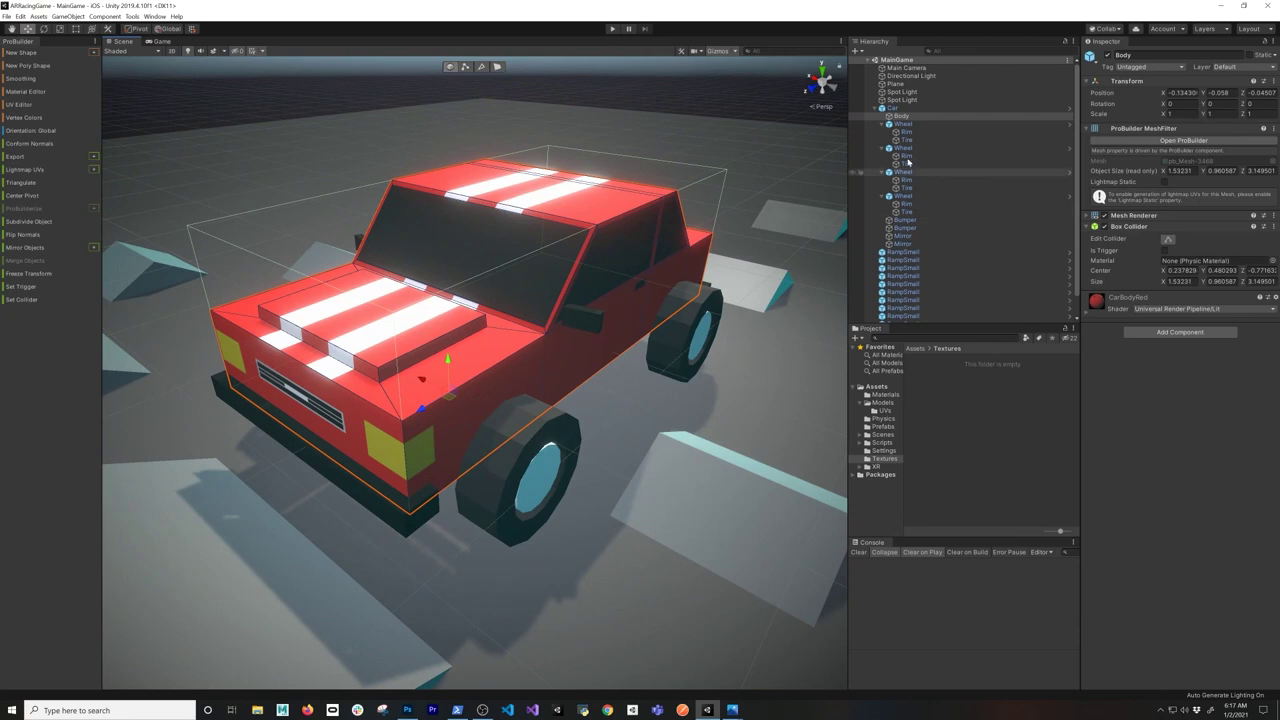
- Inspect the first Wheel's Car Wheel script and the collider components on the Tire of each wheel
left_click(917, 127)
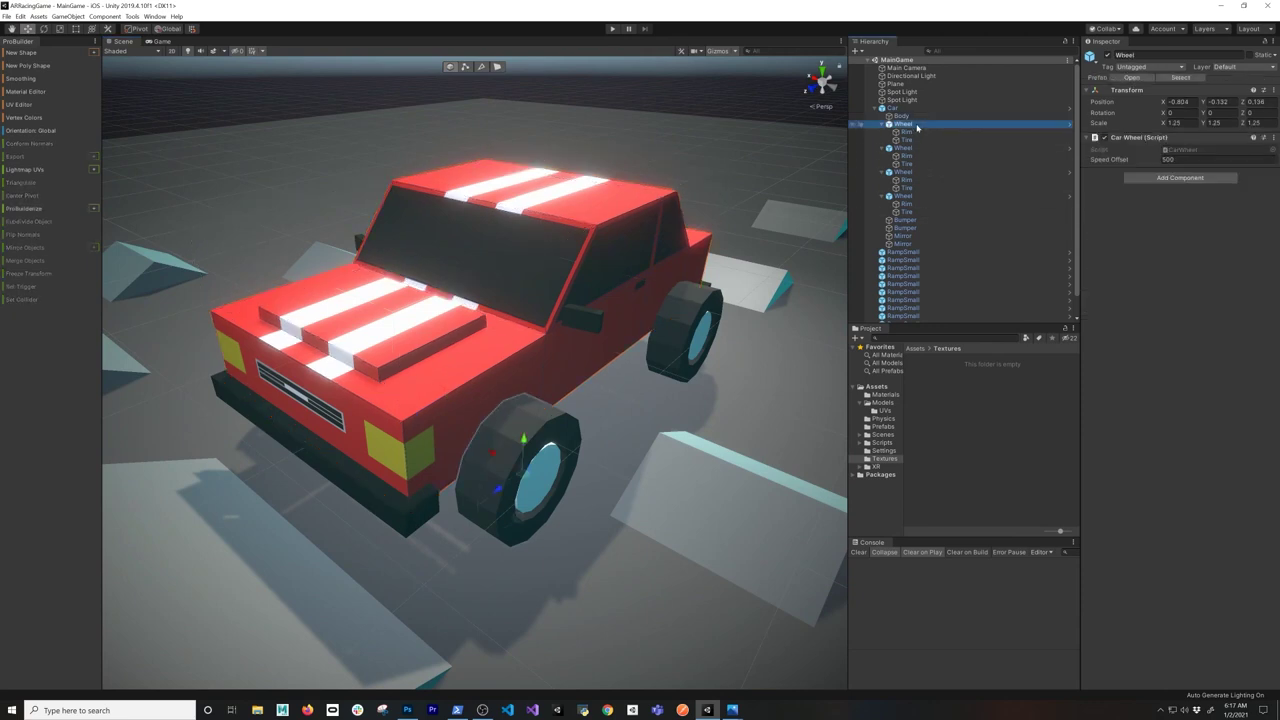
left_click(917, 140)
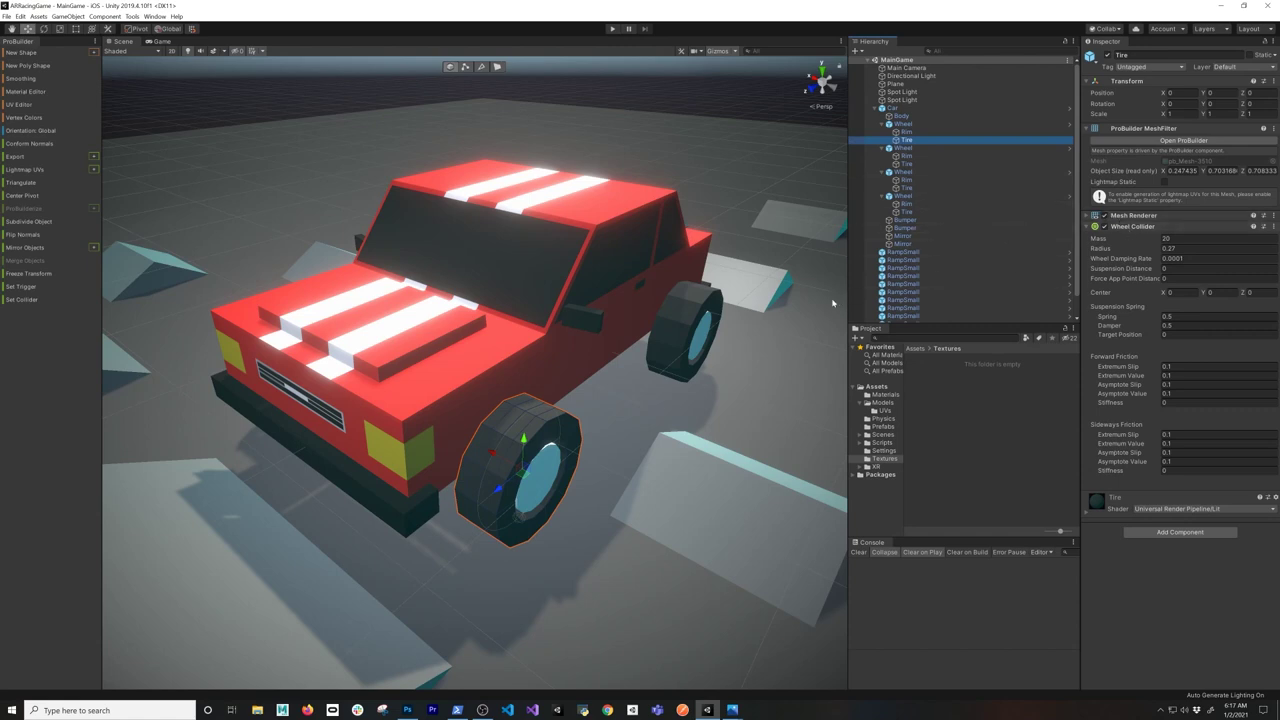
left_click_drag(660, 344, 653, 345, "alt")
right_click_drag(653, 345, 665, 343)
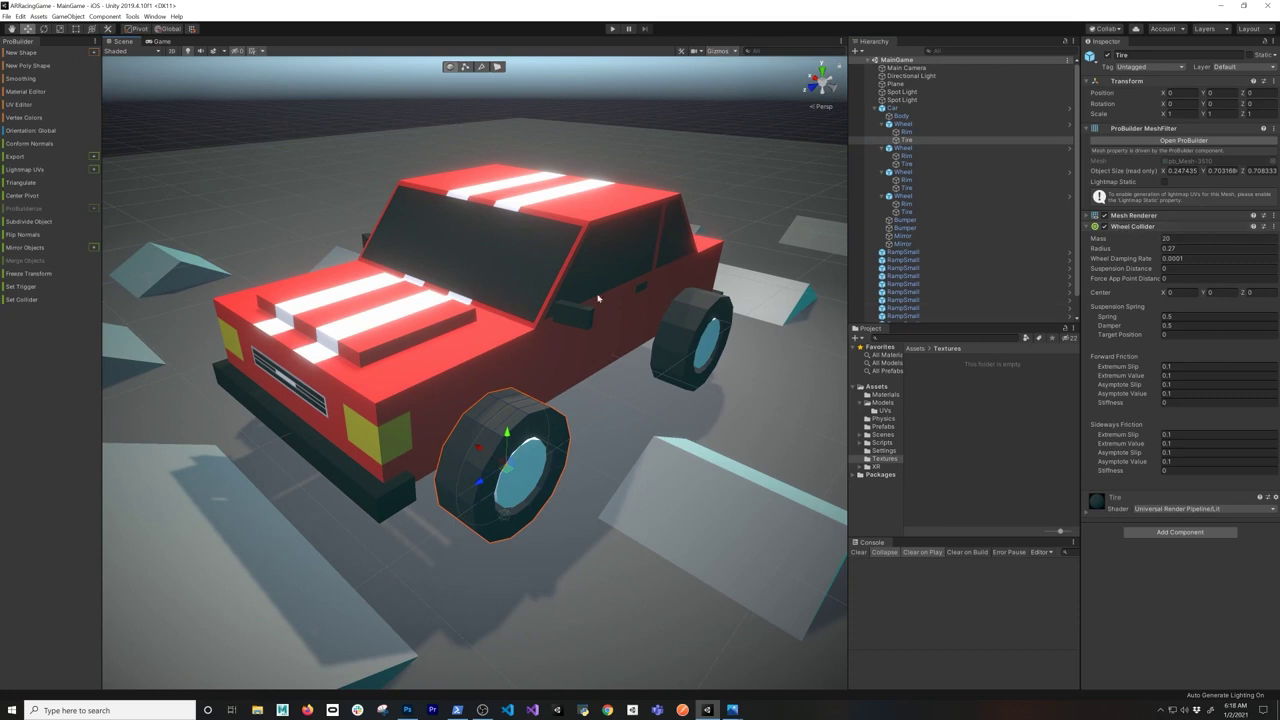
left_click(904, 164)
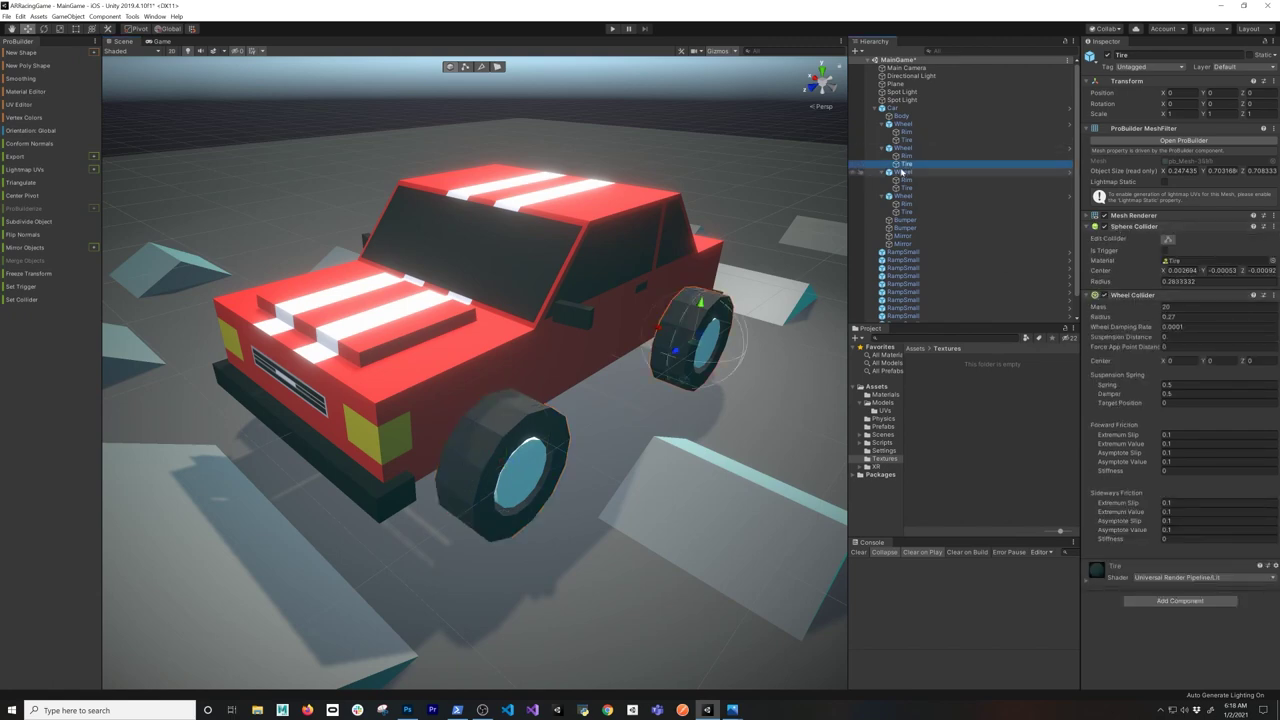
left_click(905, 188)
left_click(906, 212)
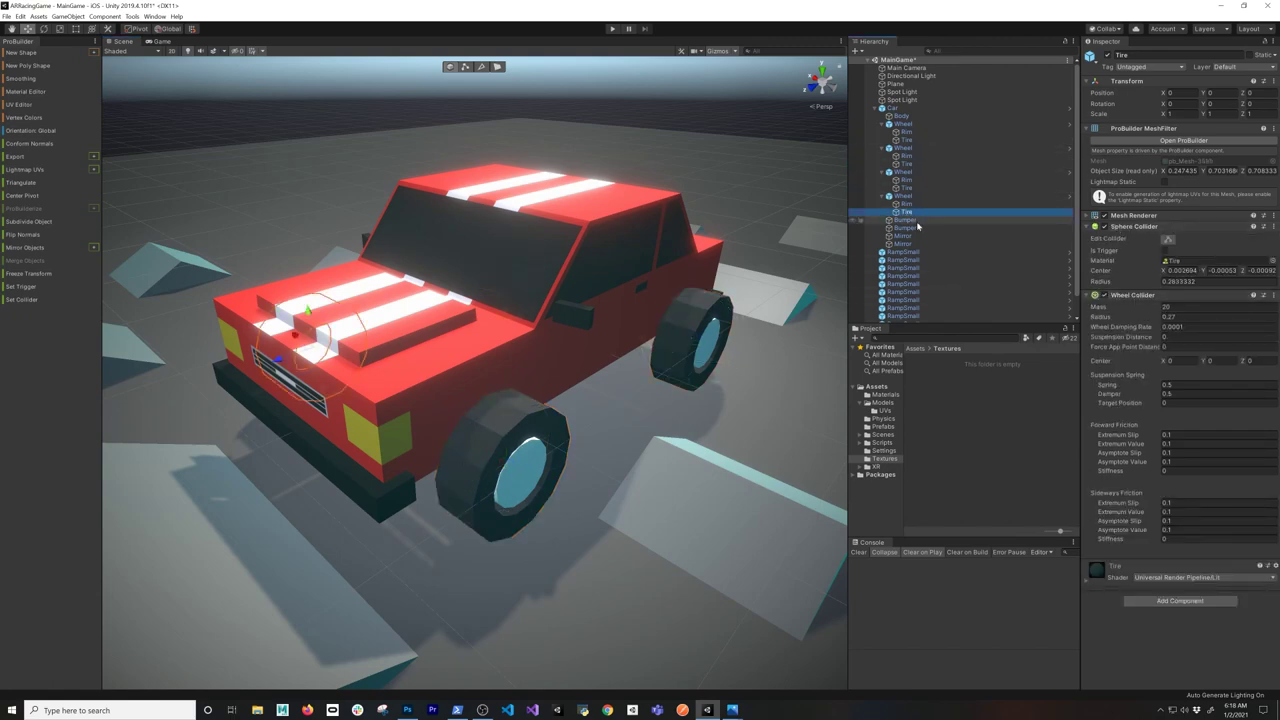
- Inspect both Bumper parts and the first Mirror of the Car, and return to the Game view
left_click(918, 221)
left_click(913, 229)
left_click(912, 237)
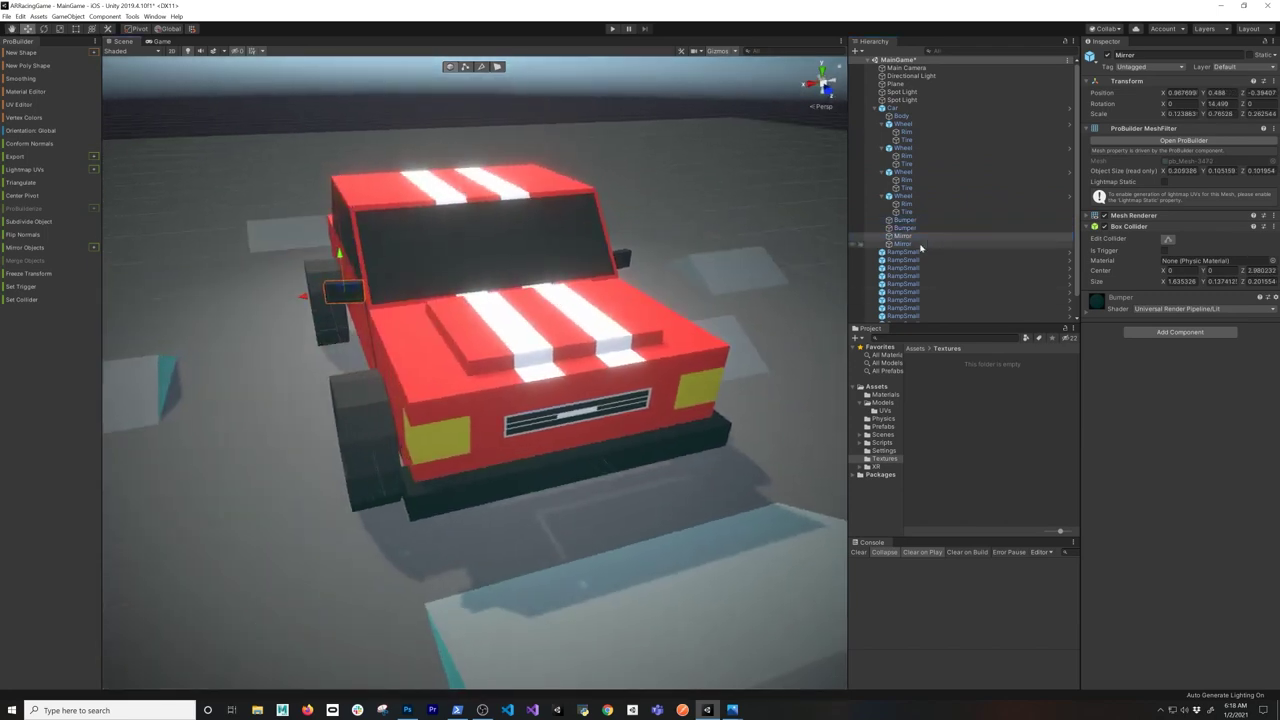
scroll(921, 247, "down", 1)
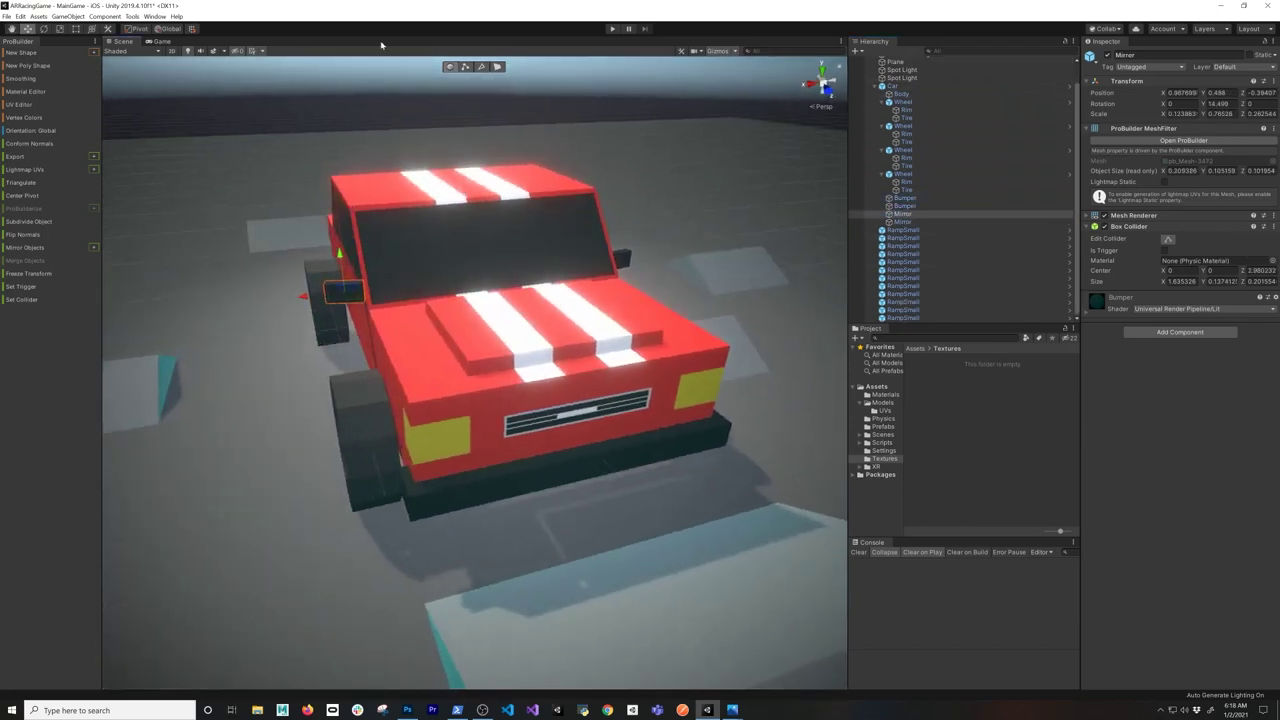
left_click(159, 41)
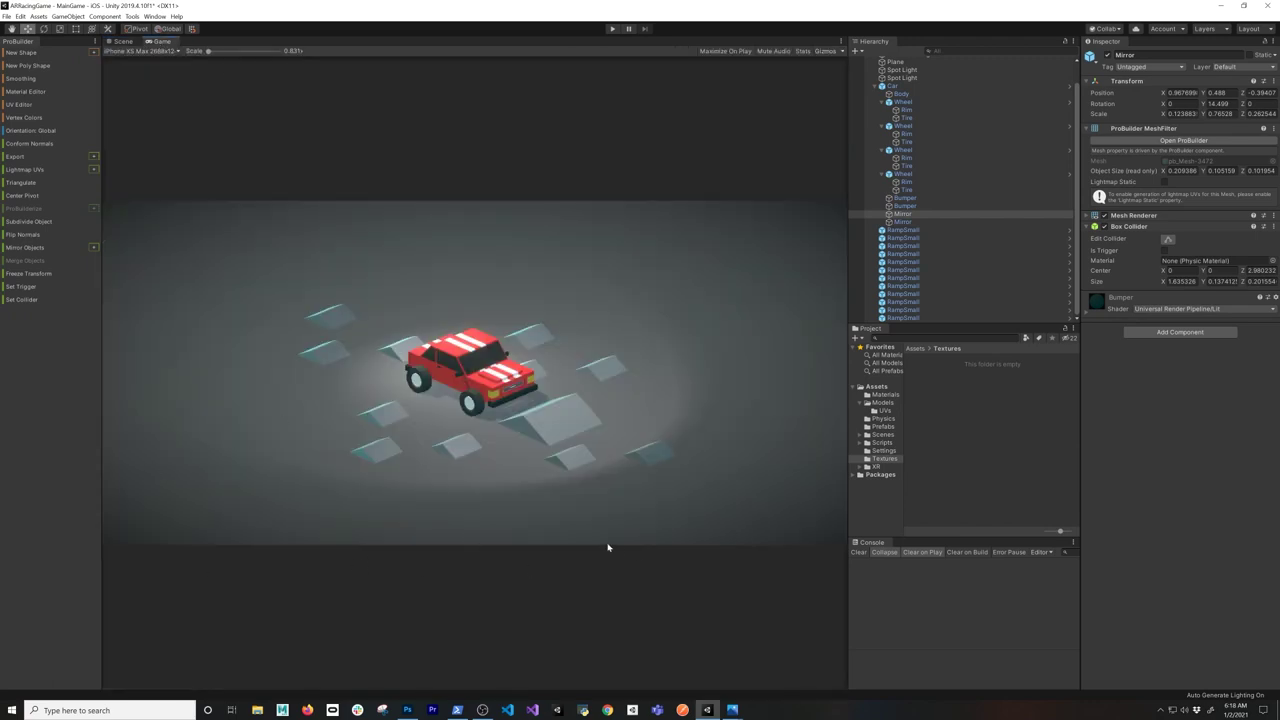
- Switch to Photoshop and create a new document 1000 px wide and 600 px high
left_click(407, 710)
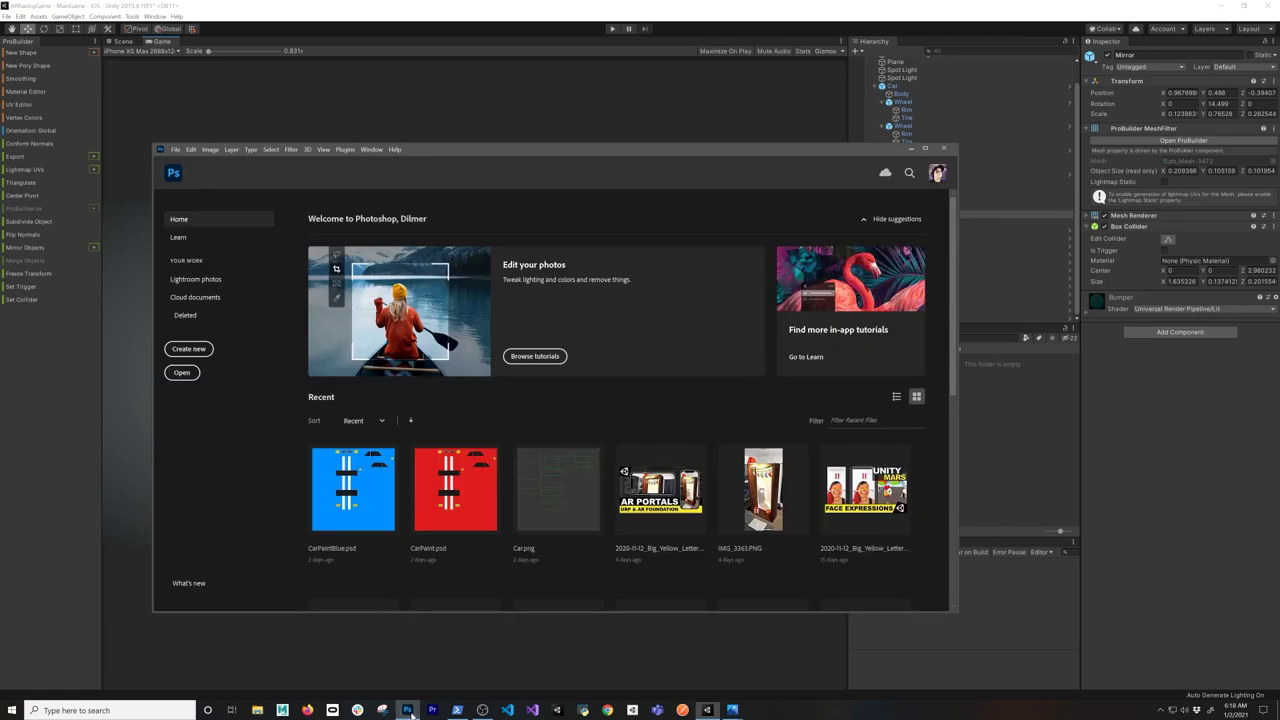
left_click(176, 150)
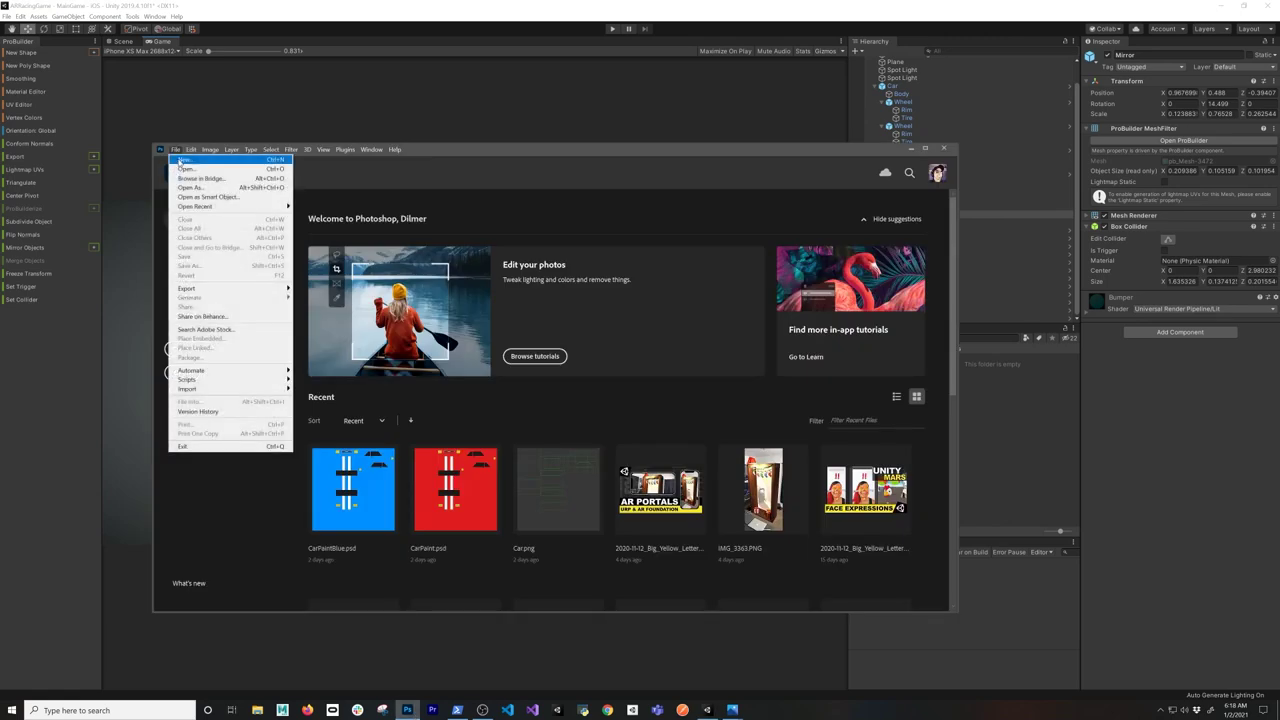
left_click(190, 160)
left_click(550, 142)
type("1")
key("Tab")
type("6")
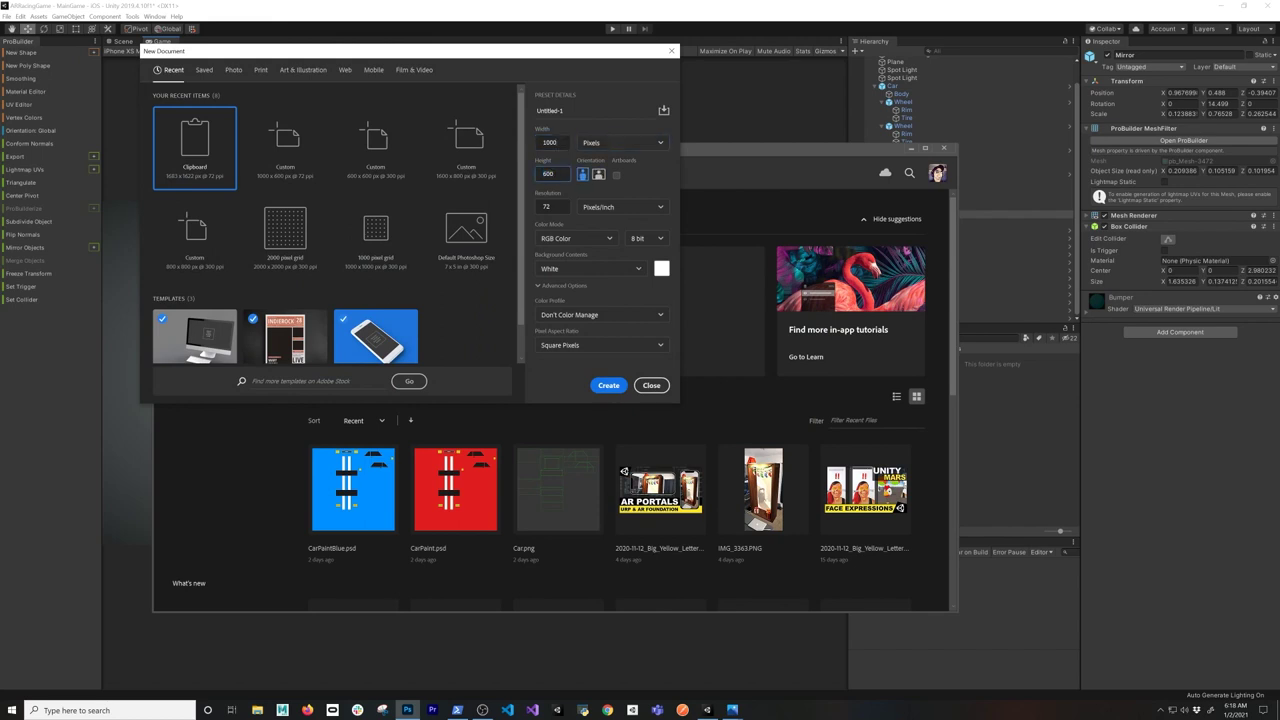
key("Return")
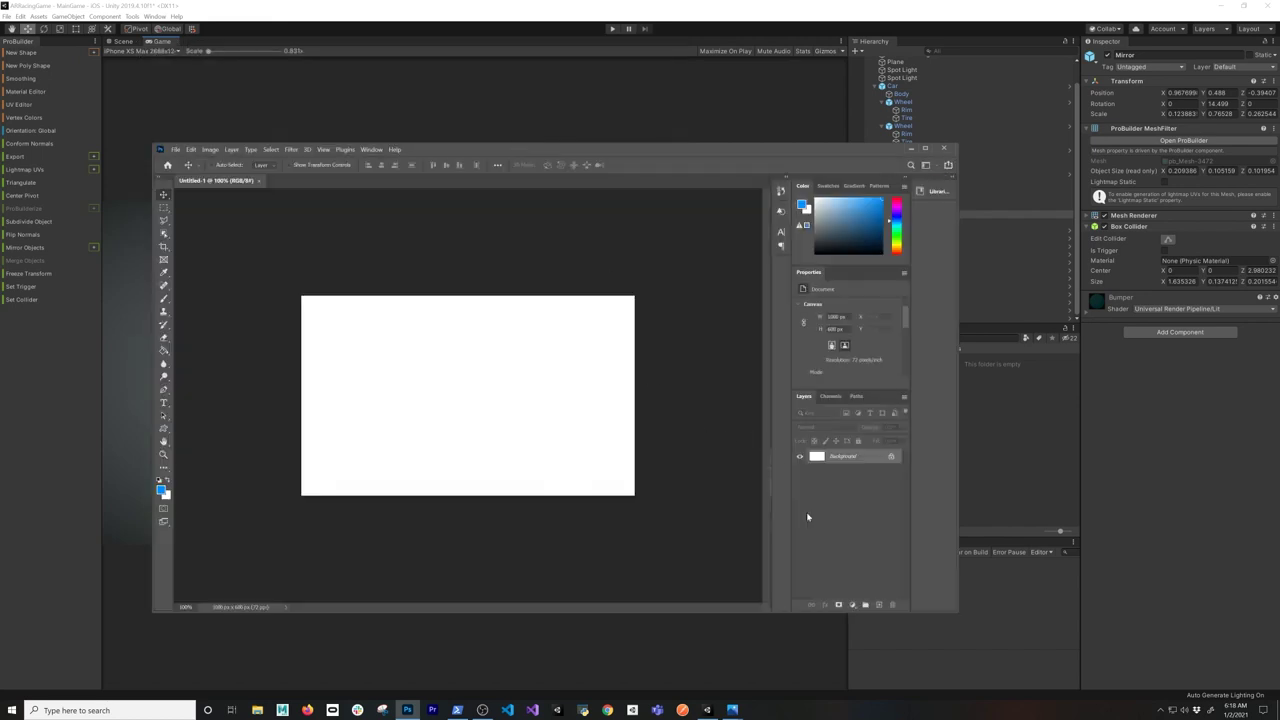
- Replace the white Background layer with a new transparent layer named Background
left_click(878, 603)
left_click(848, 473)
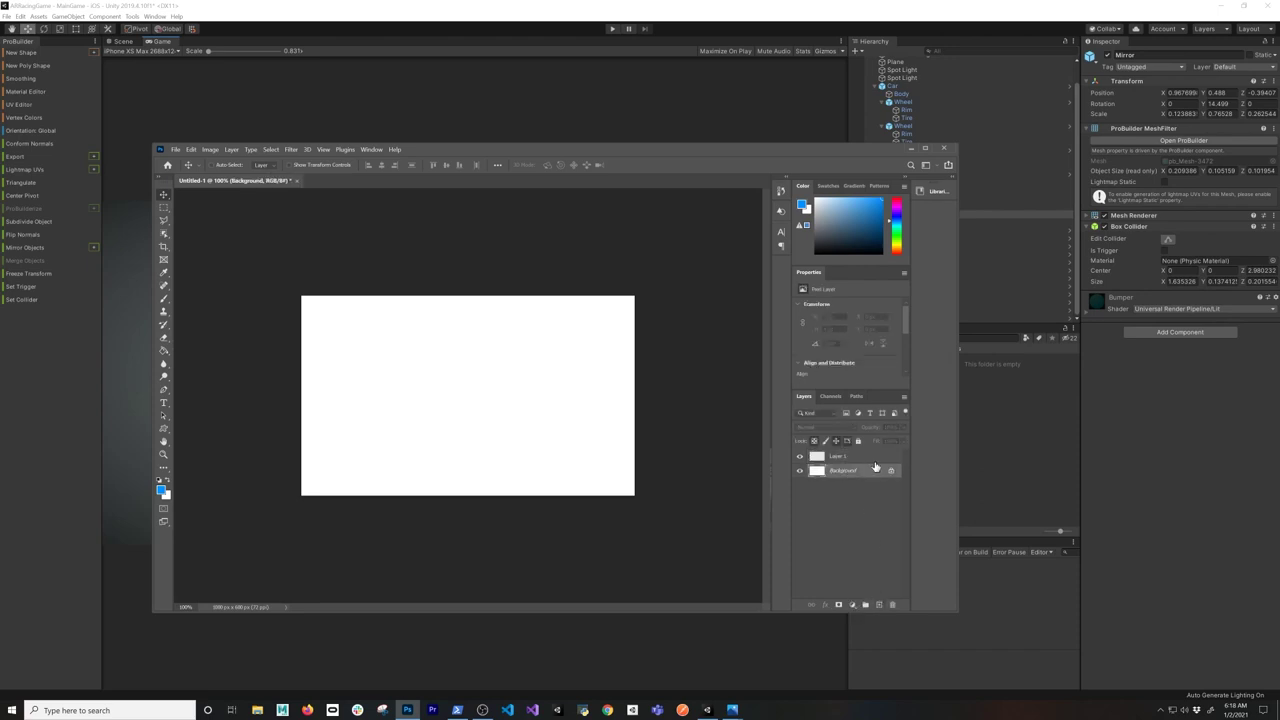
key("Delete")
double_click(837, 456)
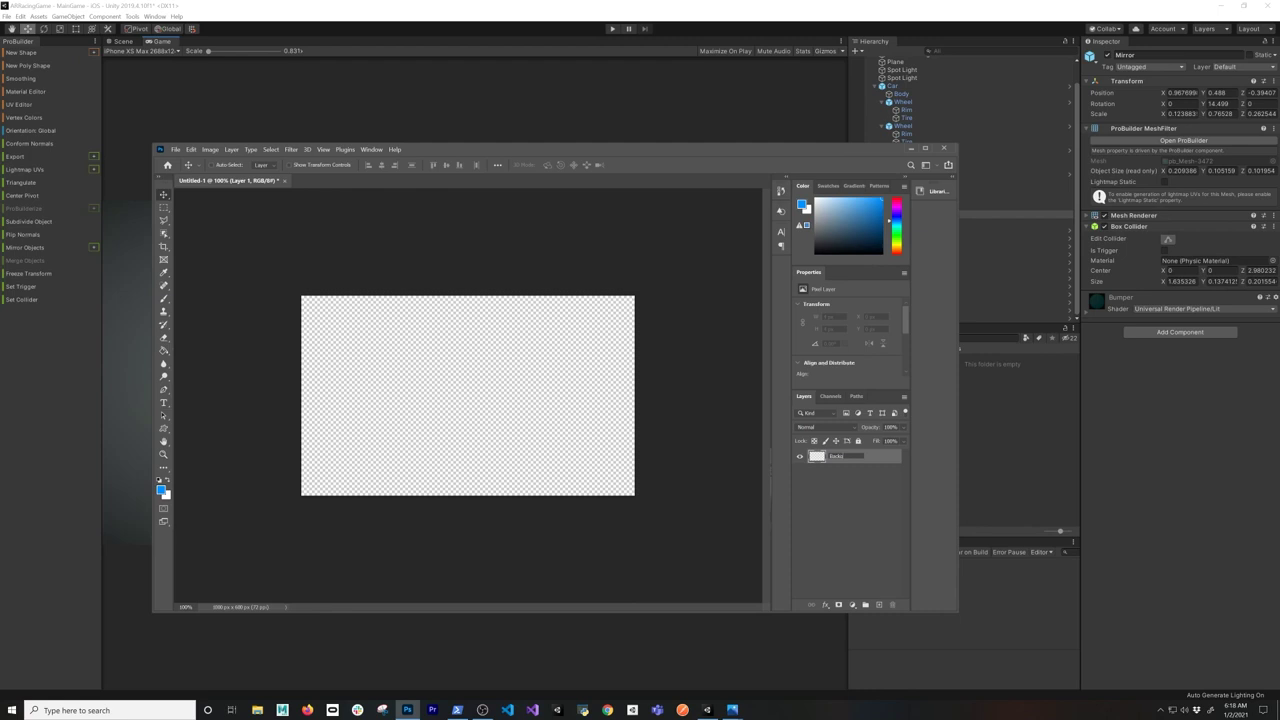
type("Background")
key("Return")
- Draw a circle about 208 px in diameter on a new layer, placed about 43 px from the canvas's top and left edges
left_click(879, 604)
left_click(164, 430)
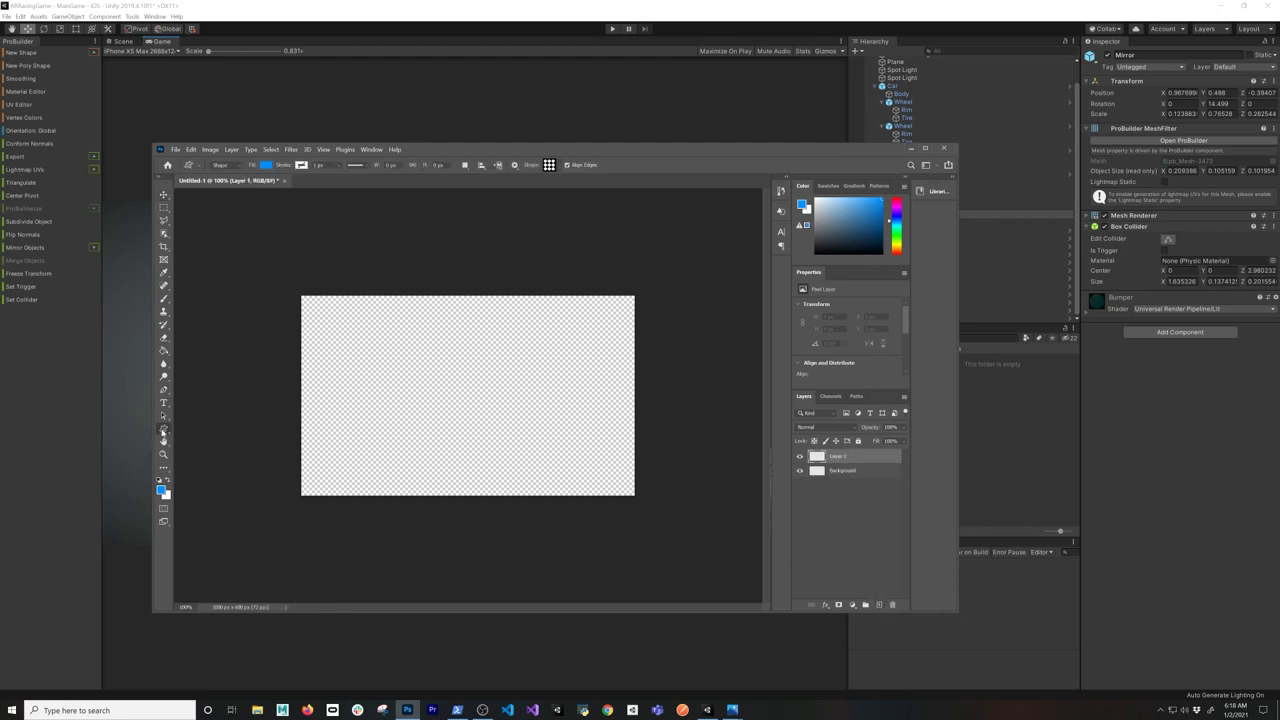
left_click(164, 432)
left_click(210, 441)
left_click_drag(321, 317, 402, 380)
key("ctrl+z")
left_click_drag(323, 318, 393, 397, "shift")
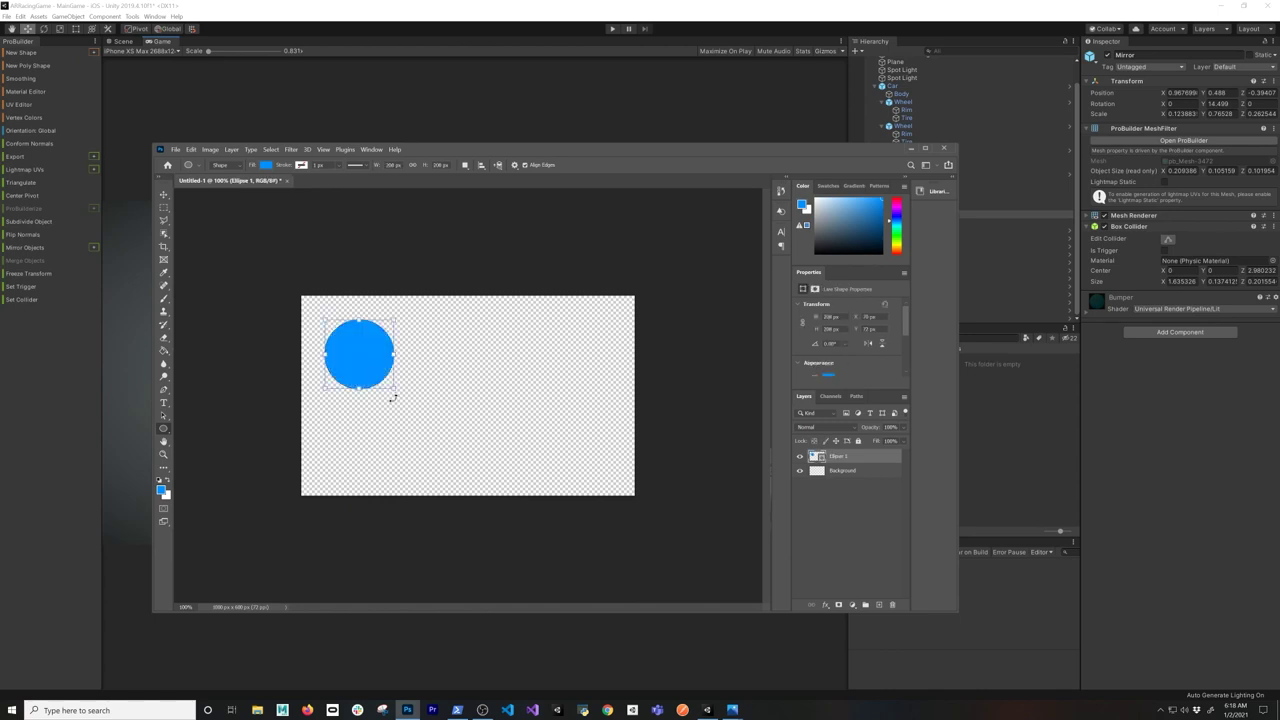
key("Return")
left_click(164, 195)
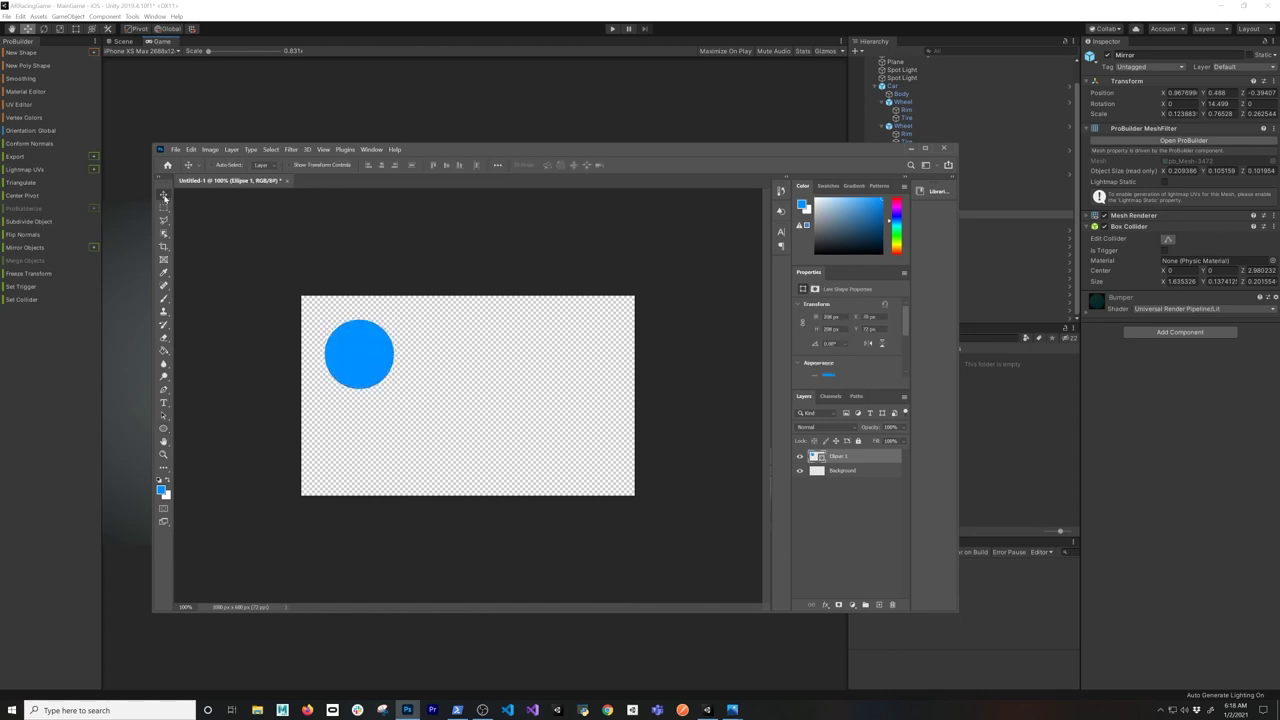
left_click_drag(363, 372, 354, 356)
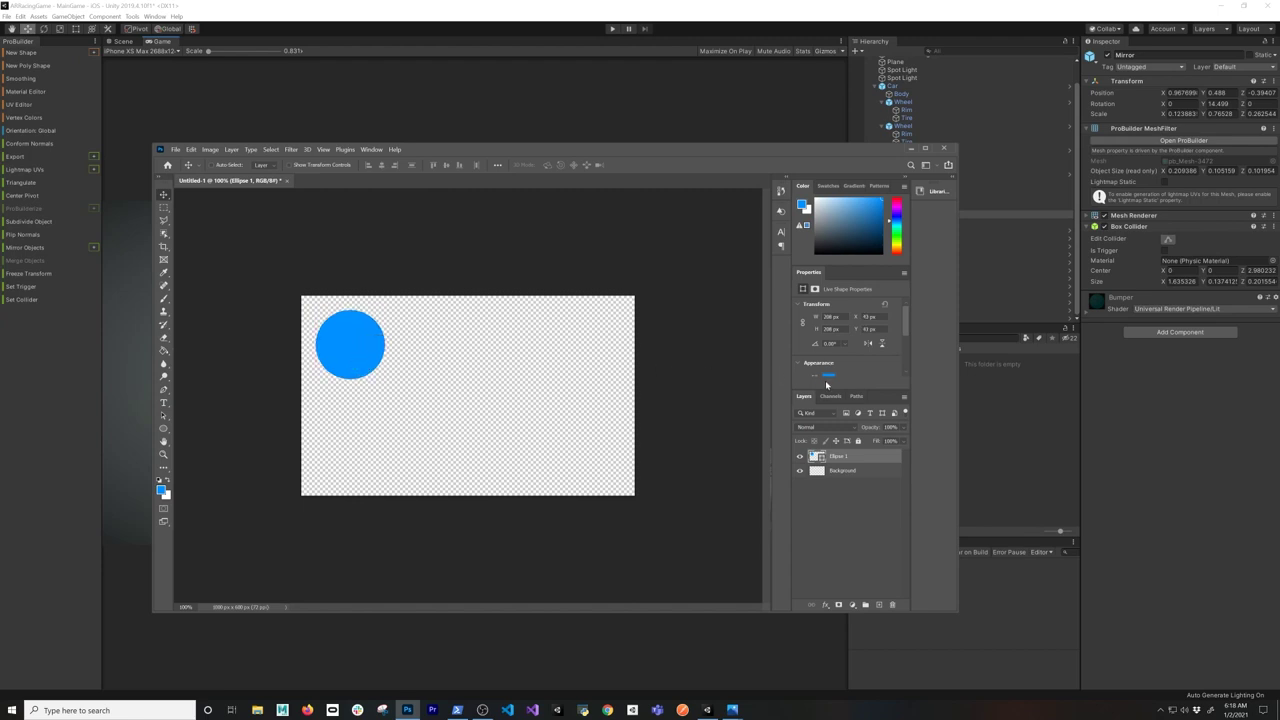
- Change the circle's fill colour to black
left_click(164, 428)
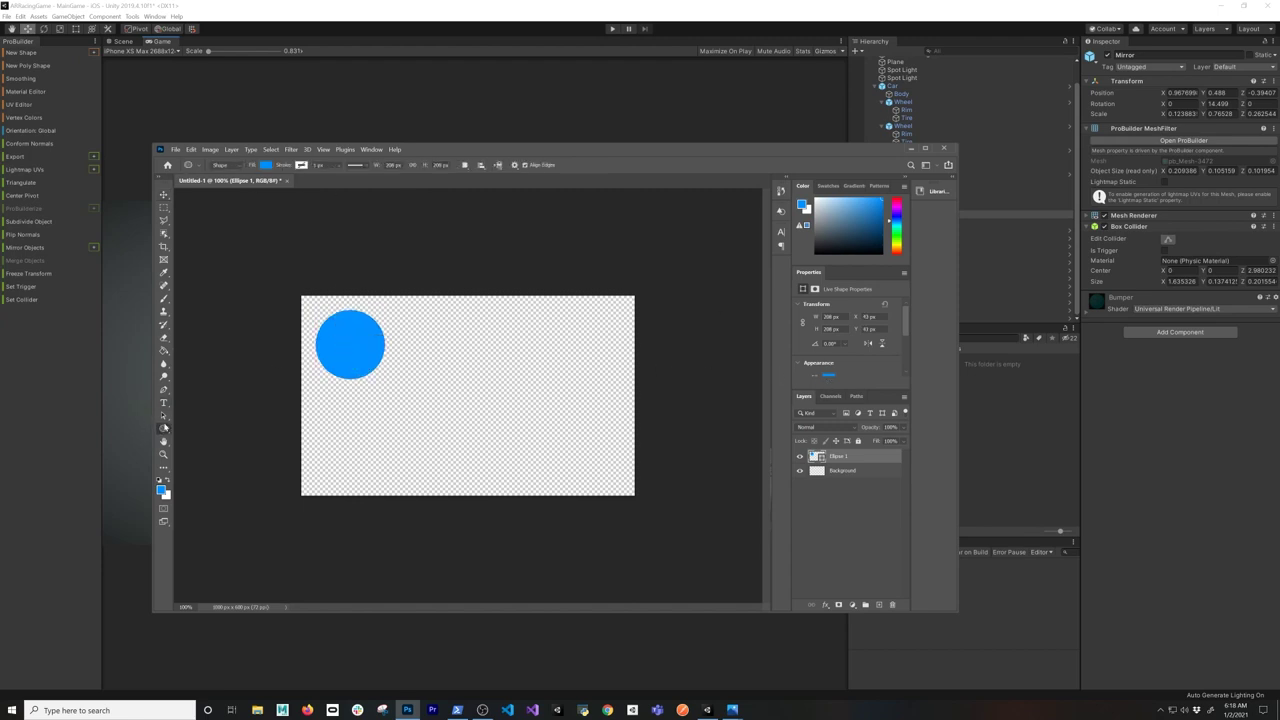
left_click(829, 376)
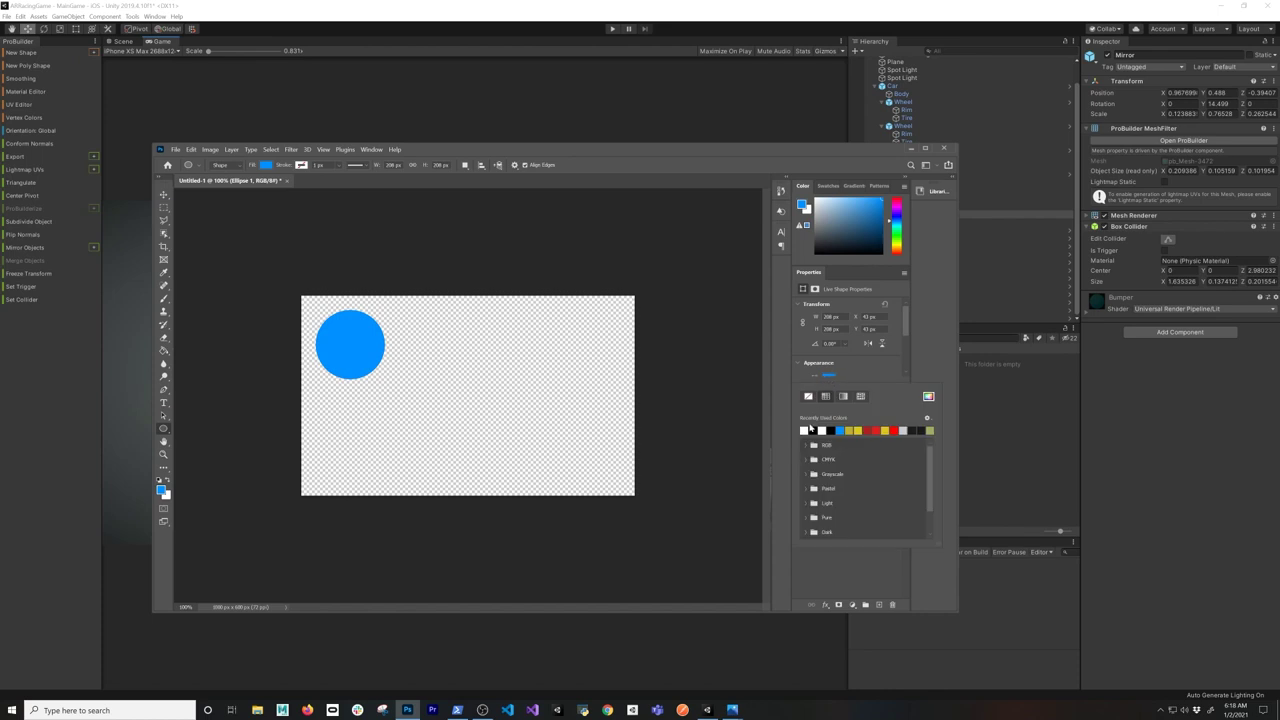
left_click(821, 430)
left_click(163, 196)
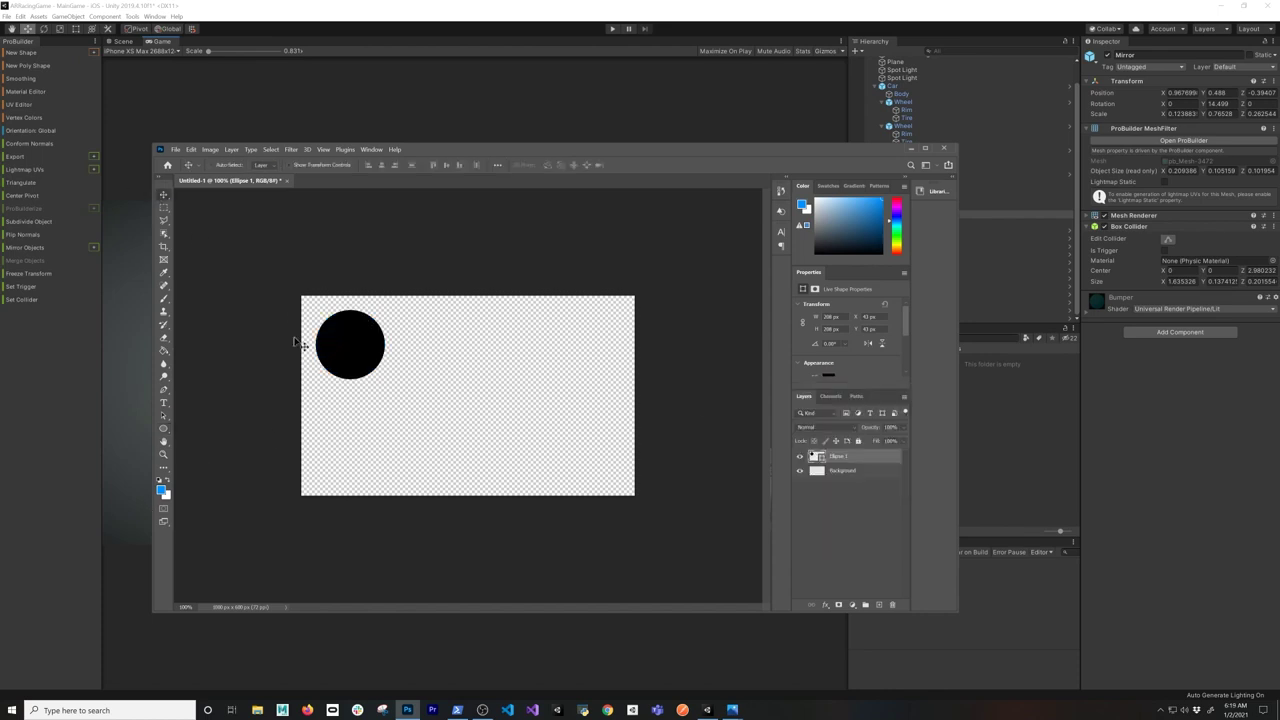
- Pick the solid chevron from the legacy Arrows set as the custom shape for drawing
left_click(164, 429)
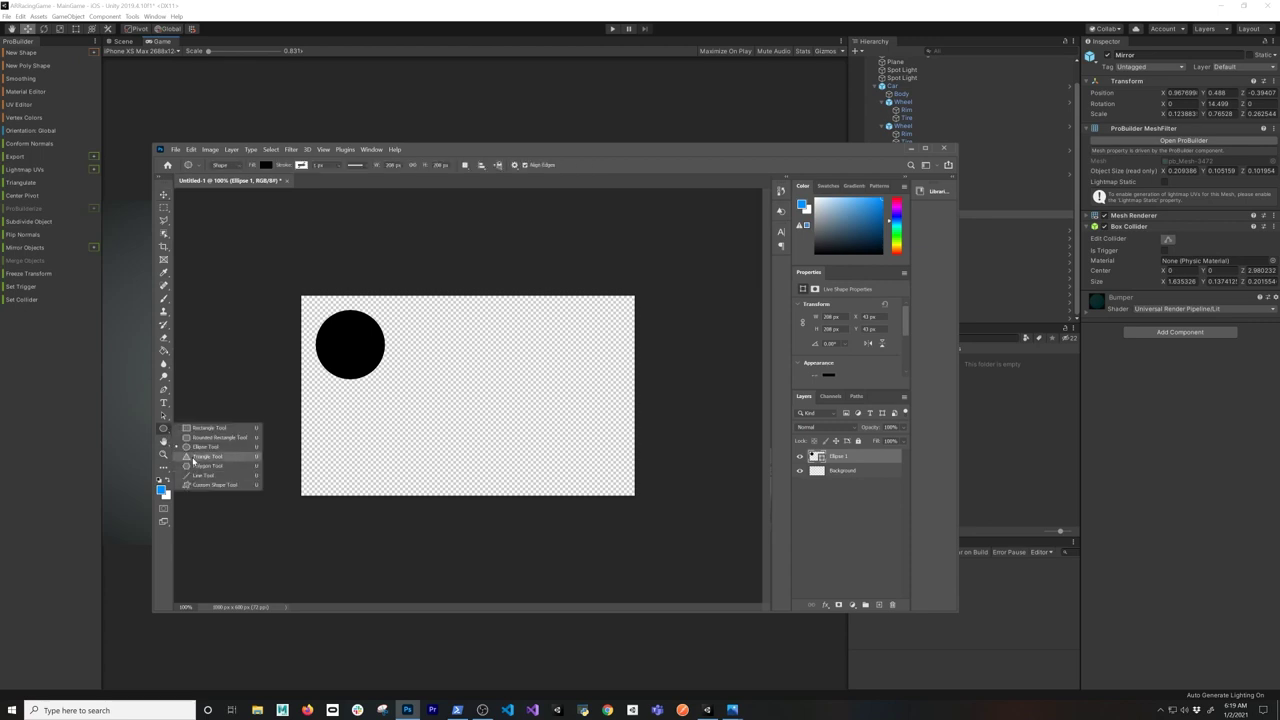
left_click(200, 484)
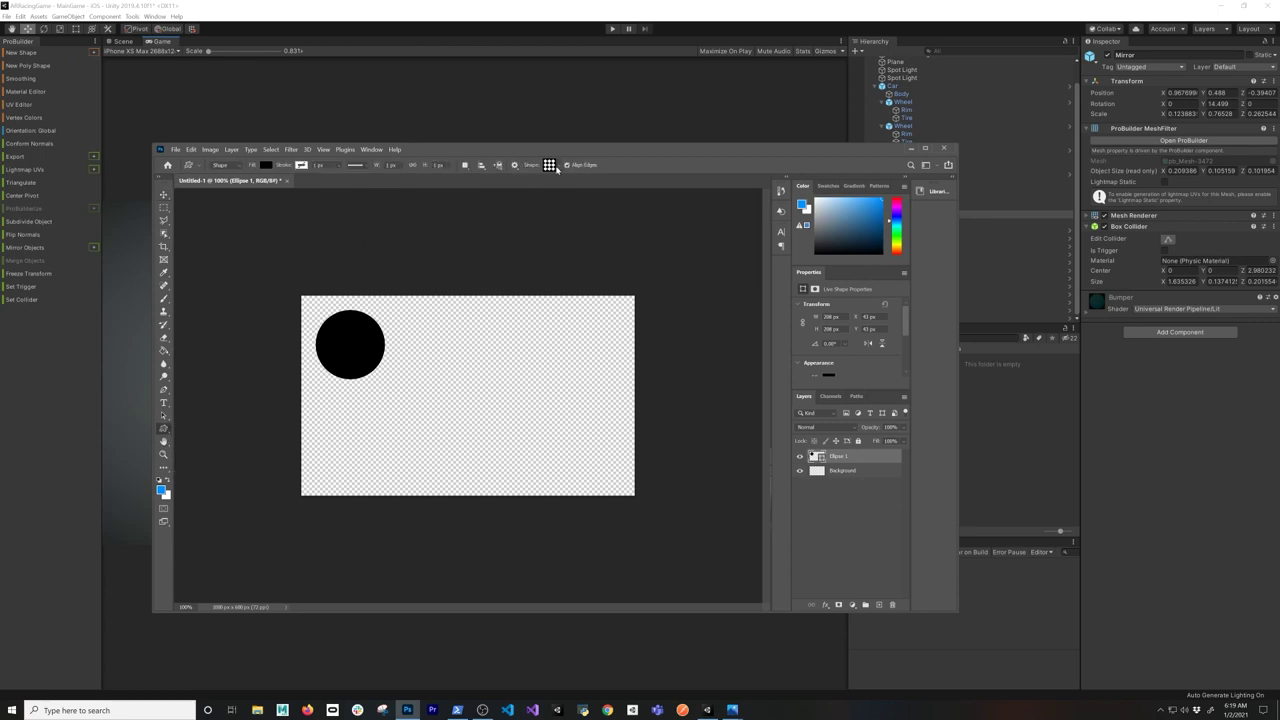
left_click(556, 167)
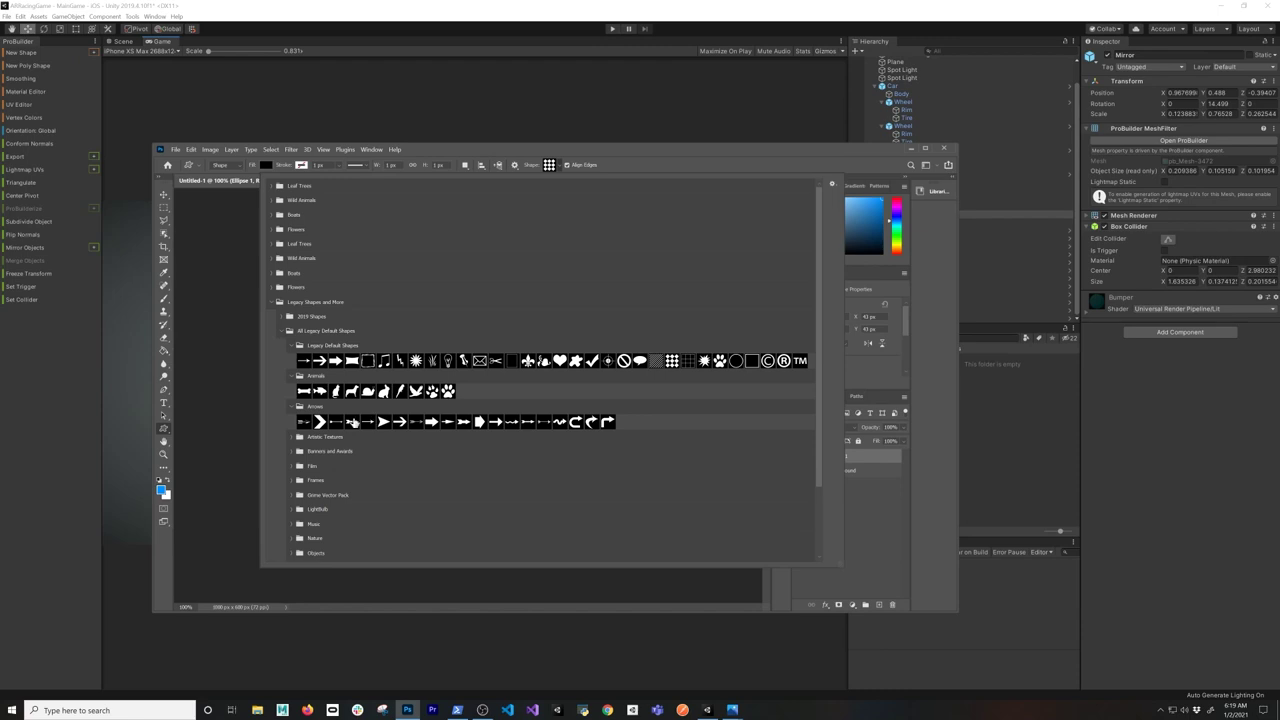
left_click(320, 421)
key("Return")
left_click_drag(417, 387, 467, 458)
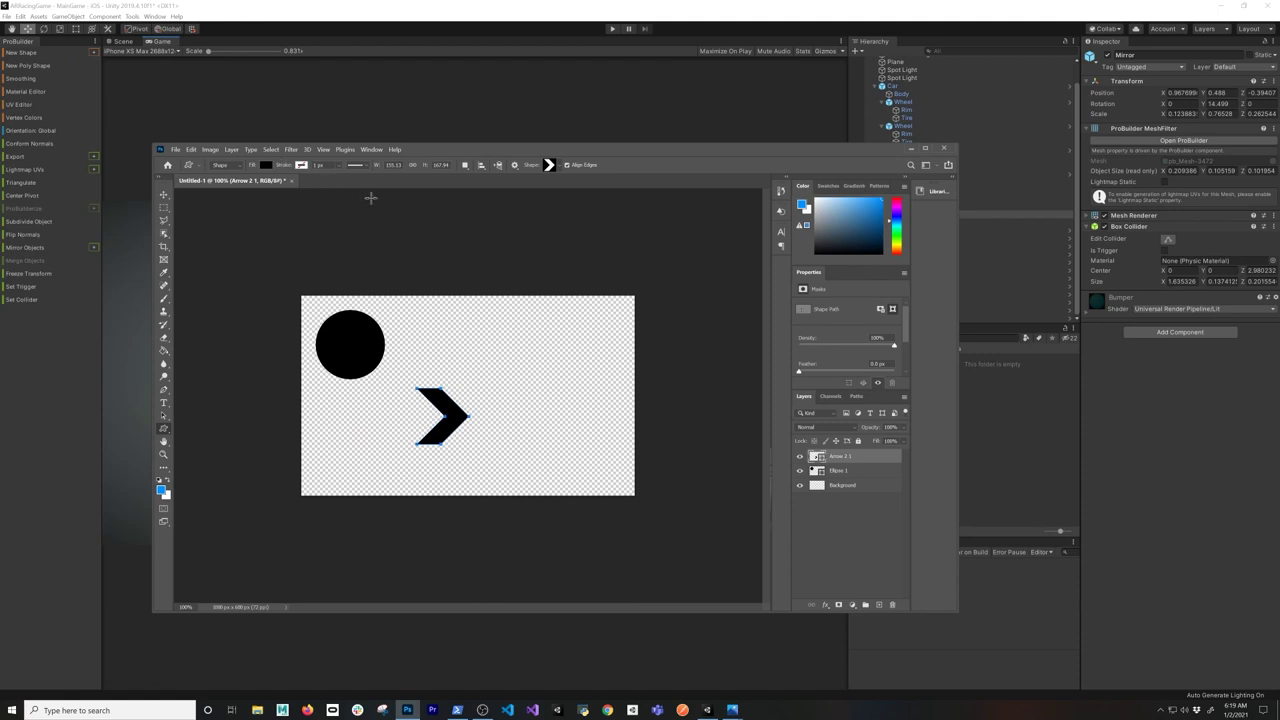
key("ctrl+z")
left_click(265, 166)
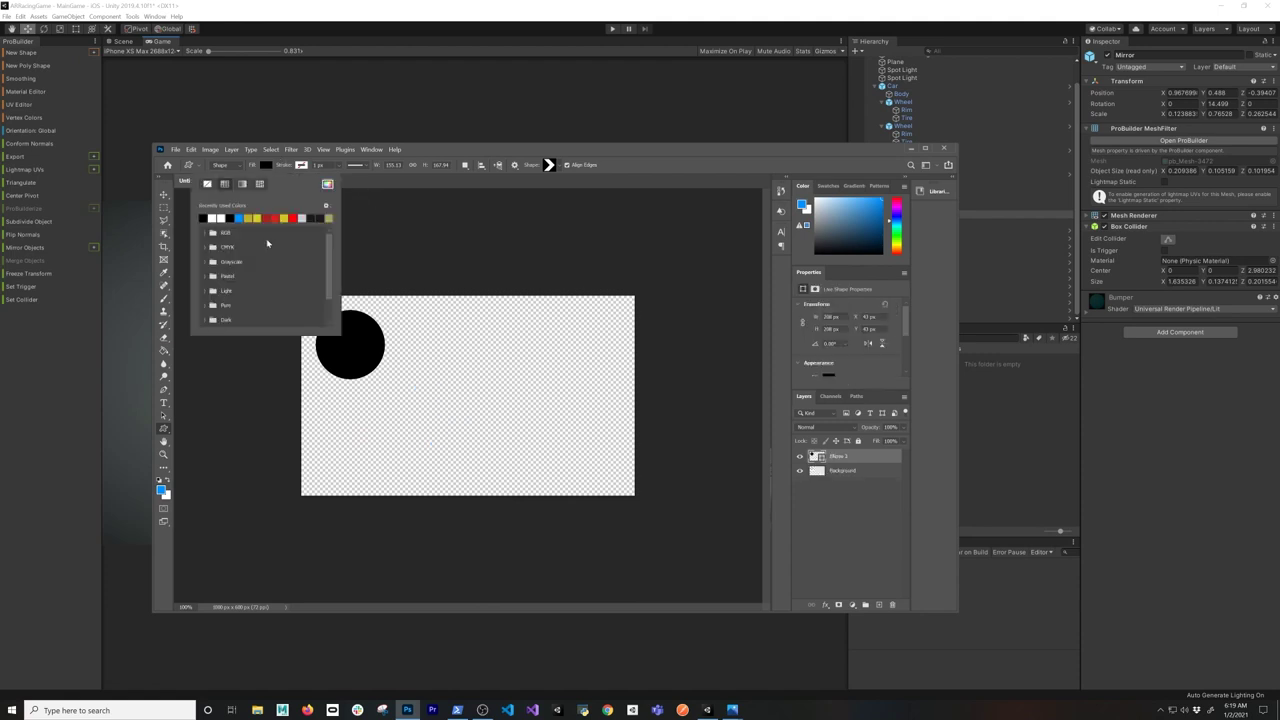
left_click(217, 217)
key("Escape")
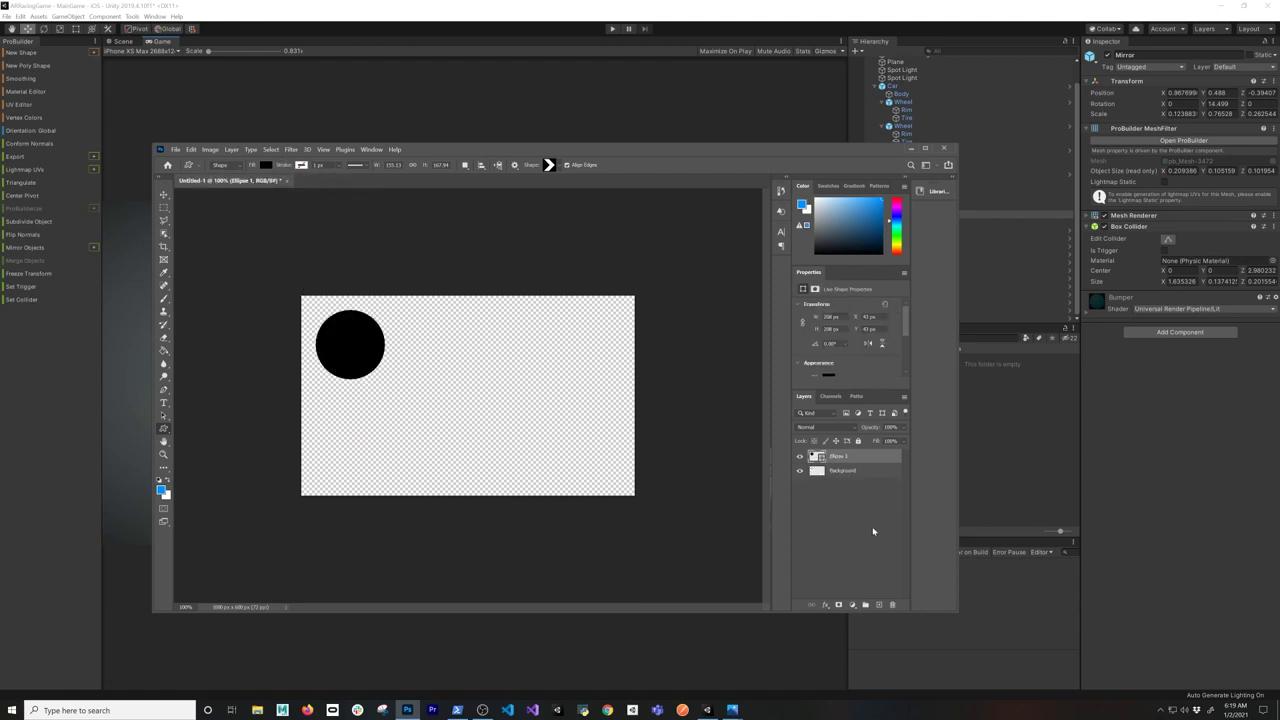
- Add a new layer and draw the chevron custom shape on it with a white fill
left_click(879, 604)
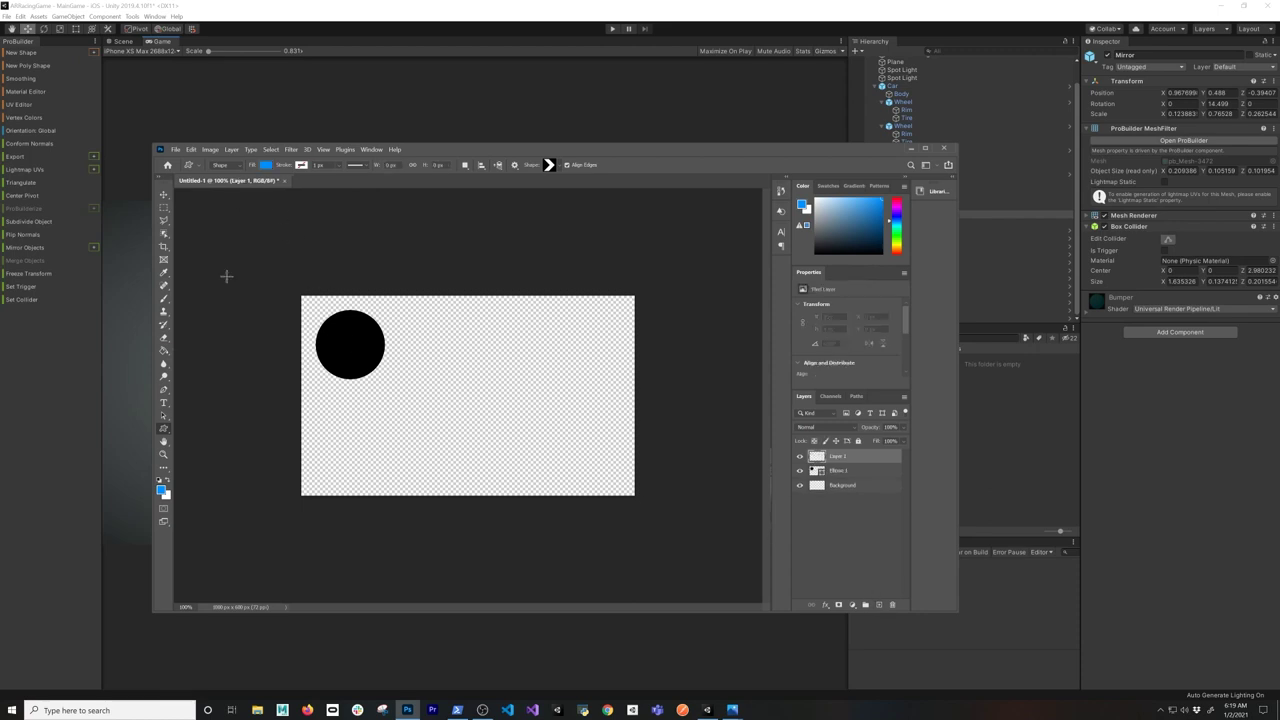
left_click(265, 166)
left_click(204, 217)
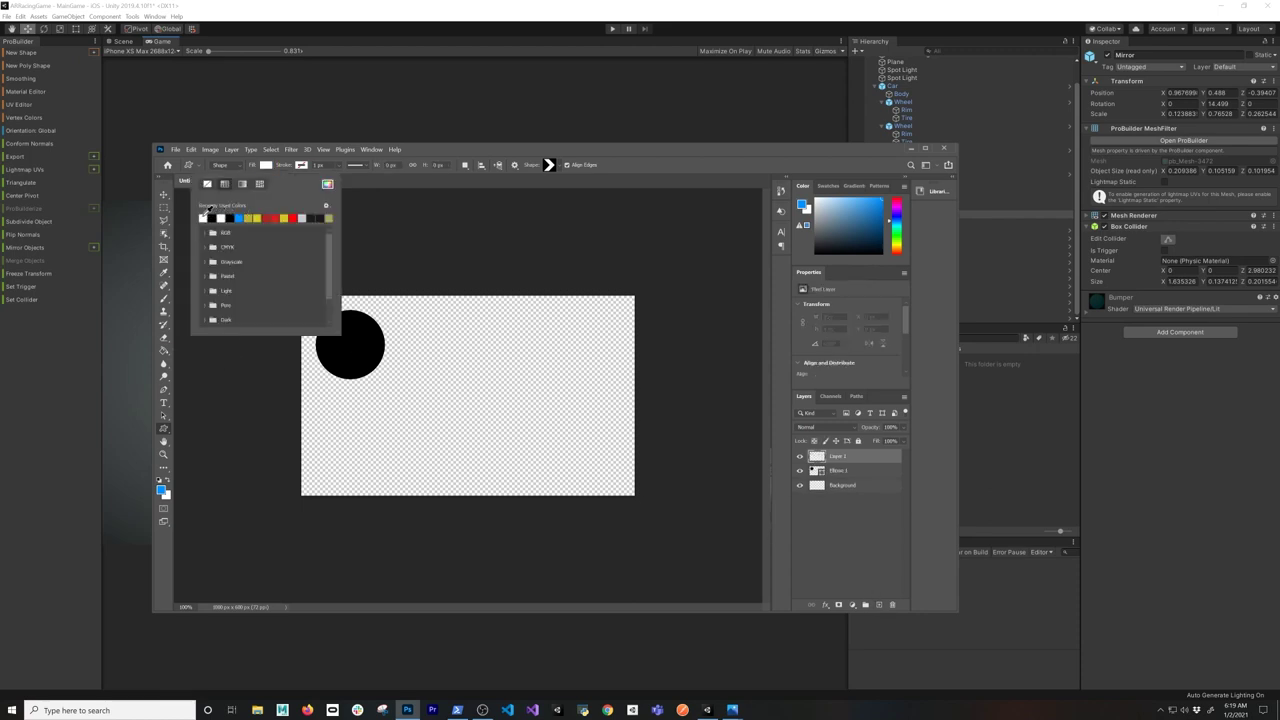
left_click_drag(412, 364, 319, 362)
- Transform the white chevron so it points left and sits centred inside the black circle
left_click(165, 195)
key("ctrl+t")
left_click_drag(404, 399, 330, 300)
key("Return")
key("ctrl+t")
mouse_move(386, 380)
left_mouse_down()
mouse_move(343, 354)
mouse_move(366, 369)
left_mouse_up()
key("Return")
key("ctrl+t")
key("Return")
key("shift+Right")
key("shift+Right")
key("shift+Left")
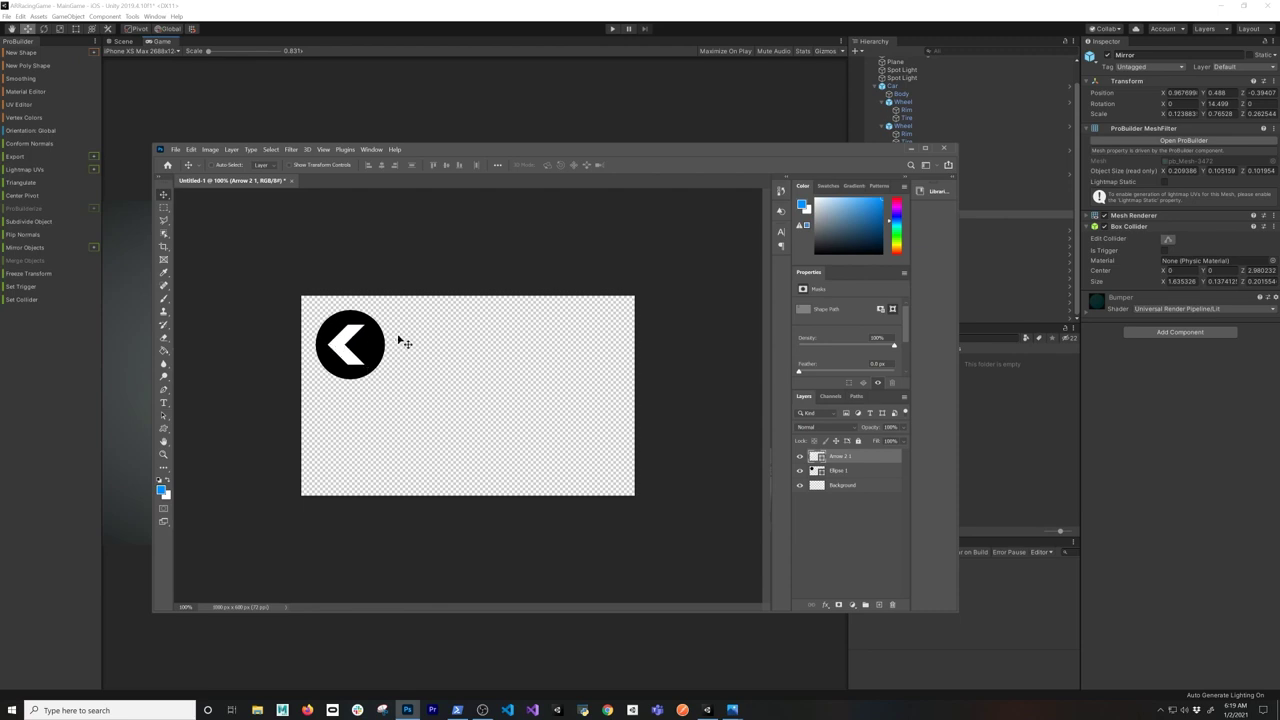
- Rename the chevron's layer as Arrow and the ellipse's layer as Circle
double_click(840, 456)
type("Arrow")
key("Return")
left_click(840, 470)
double_click(838, 470)
key("Return")
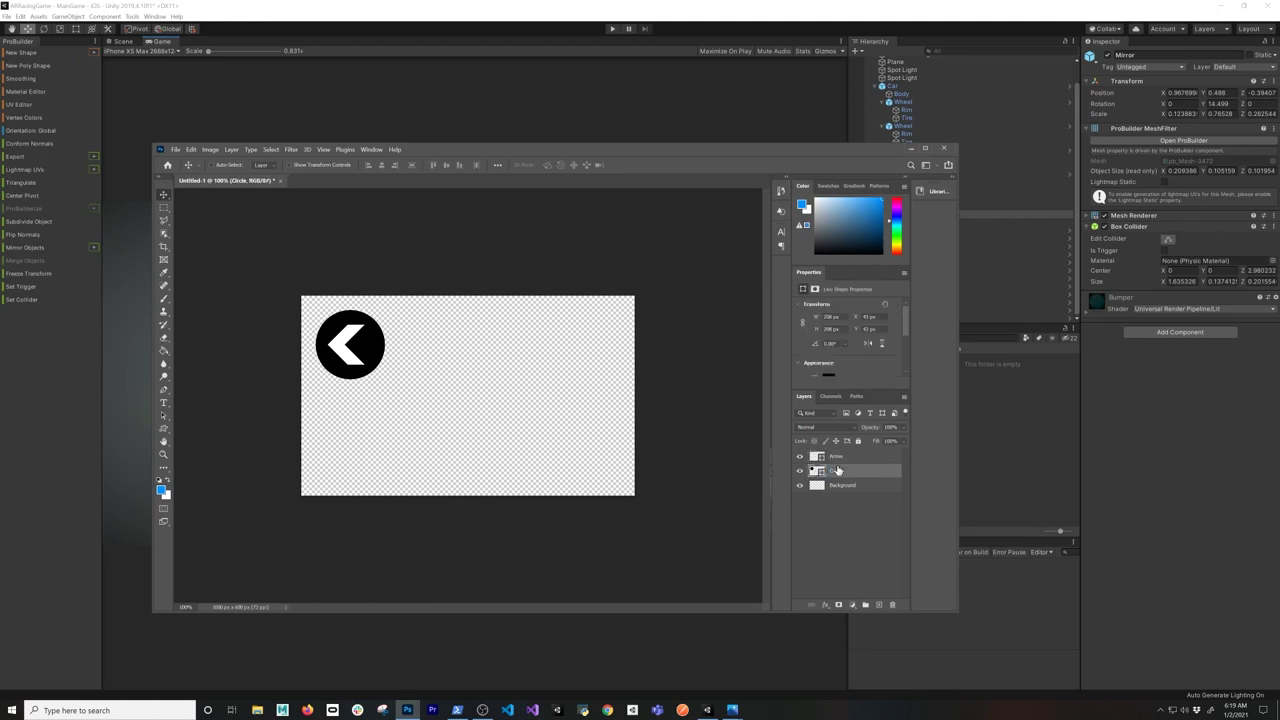
- Group the Arrow and Circle layers and name the group TurnLeft
left_click(855, 459, "shift")
key("ctrl+g")
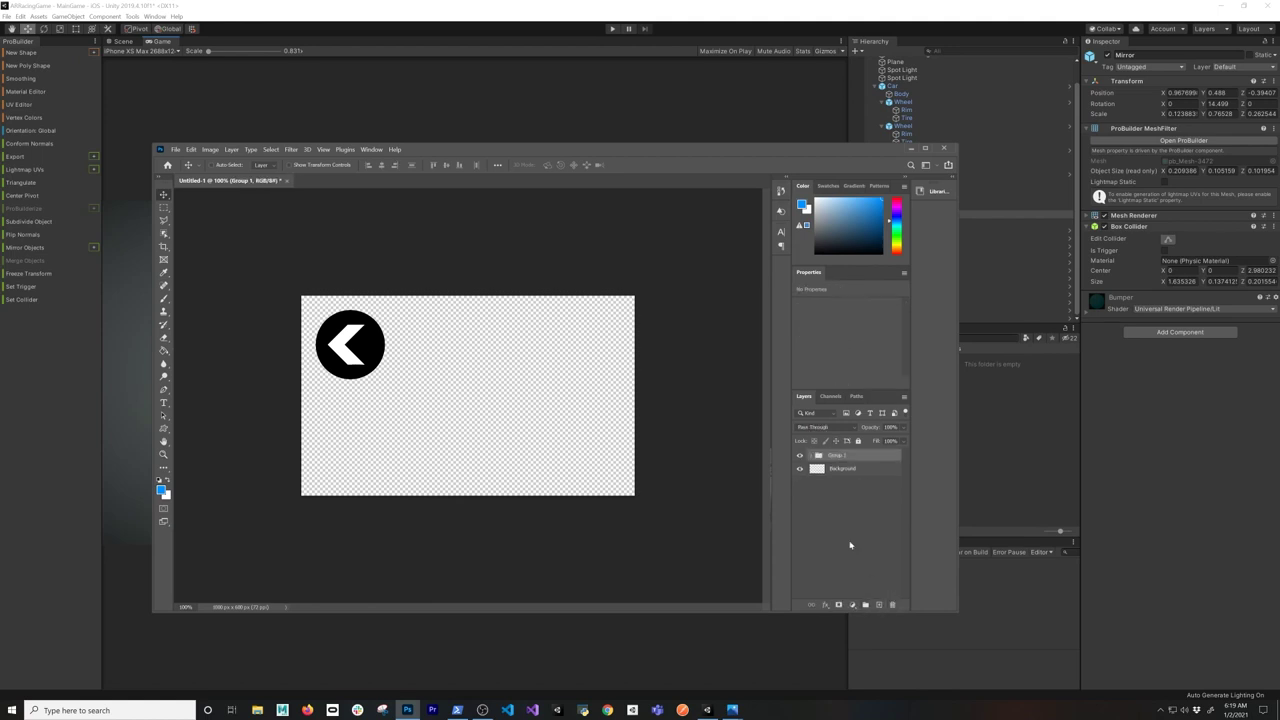
double_click(837, 456)
type("TurnLeft")
key("Return")
- Duplicate the TurnLeft group and rename the copy TurnRight
left_click_drag(850, 460, 883, 606)
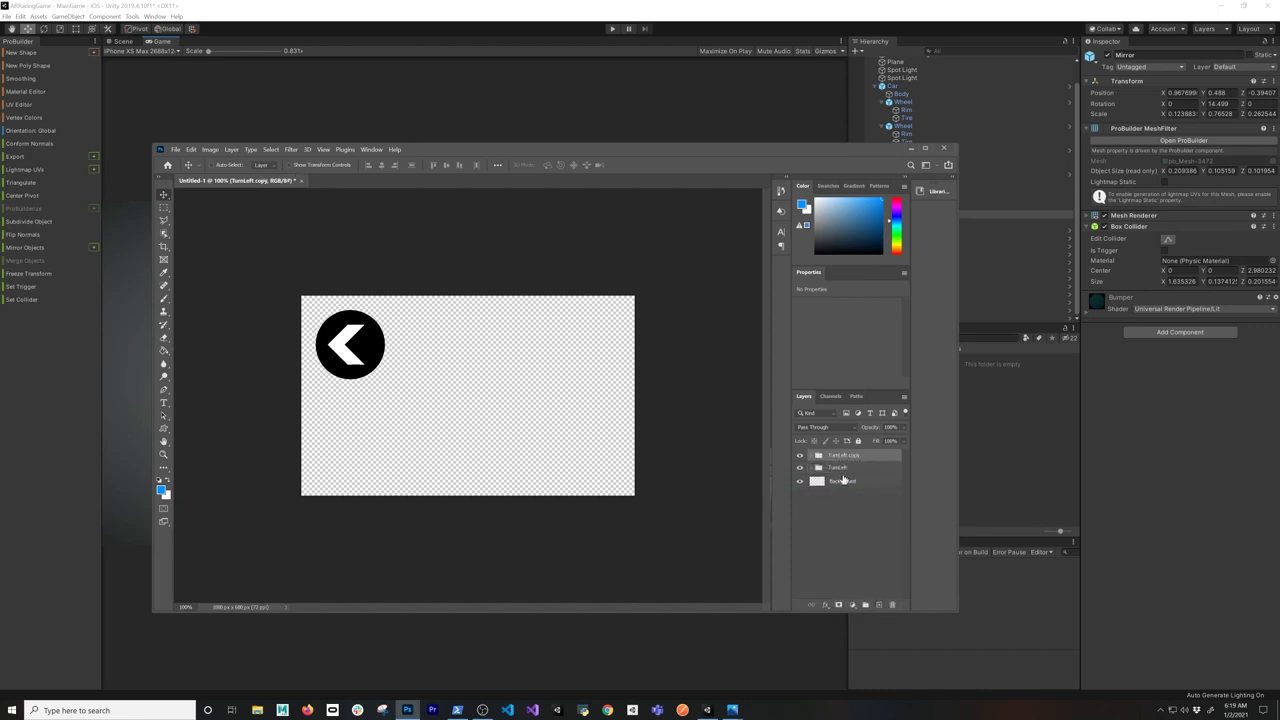
double_click(860, 456)
key("Right")
key("BackSpace")
key("BackSpace")
key("Return")
- Transform the TurnRight group so its arrow points right and place it beside the left-turn graphic
key("ctrl+t")
left_click_drag(392, 300, 413, 343)
key("Return")
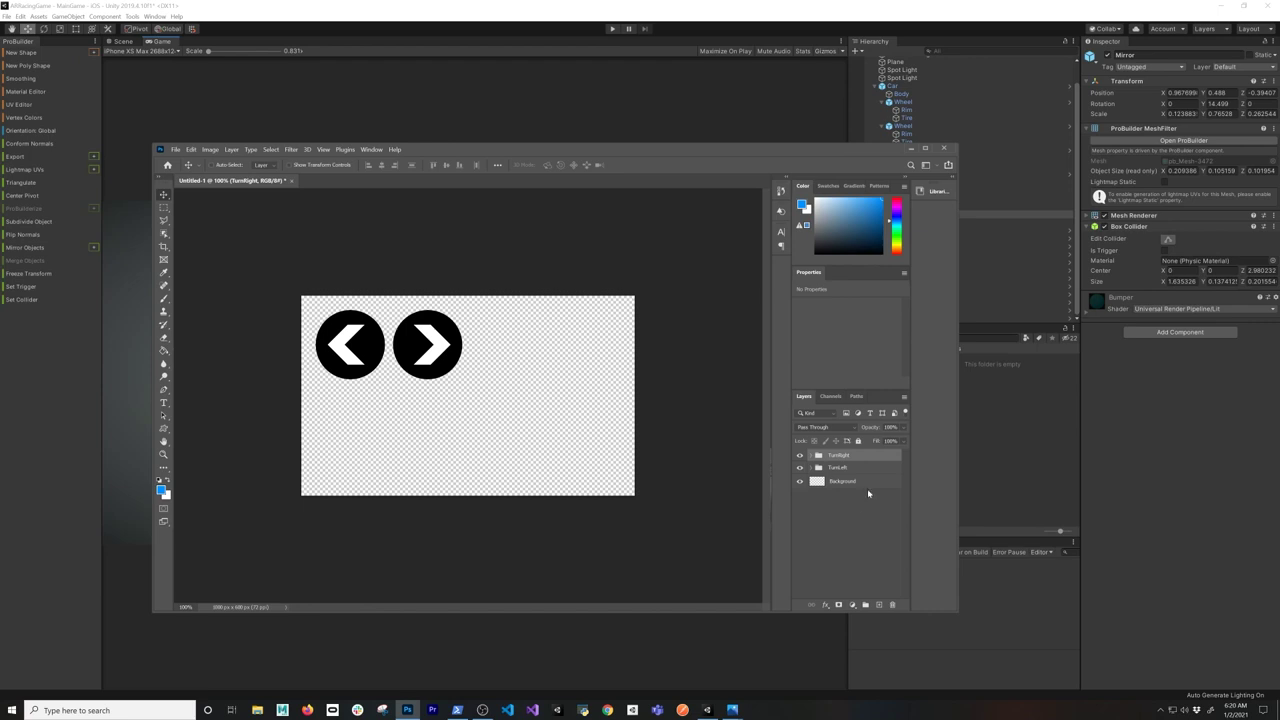
- Draw a black rounded square about 284 px wide on a new layer and align its upper edge with the two circles
left_click(879, 605)
left_click(169, 431)
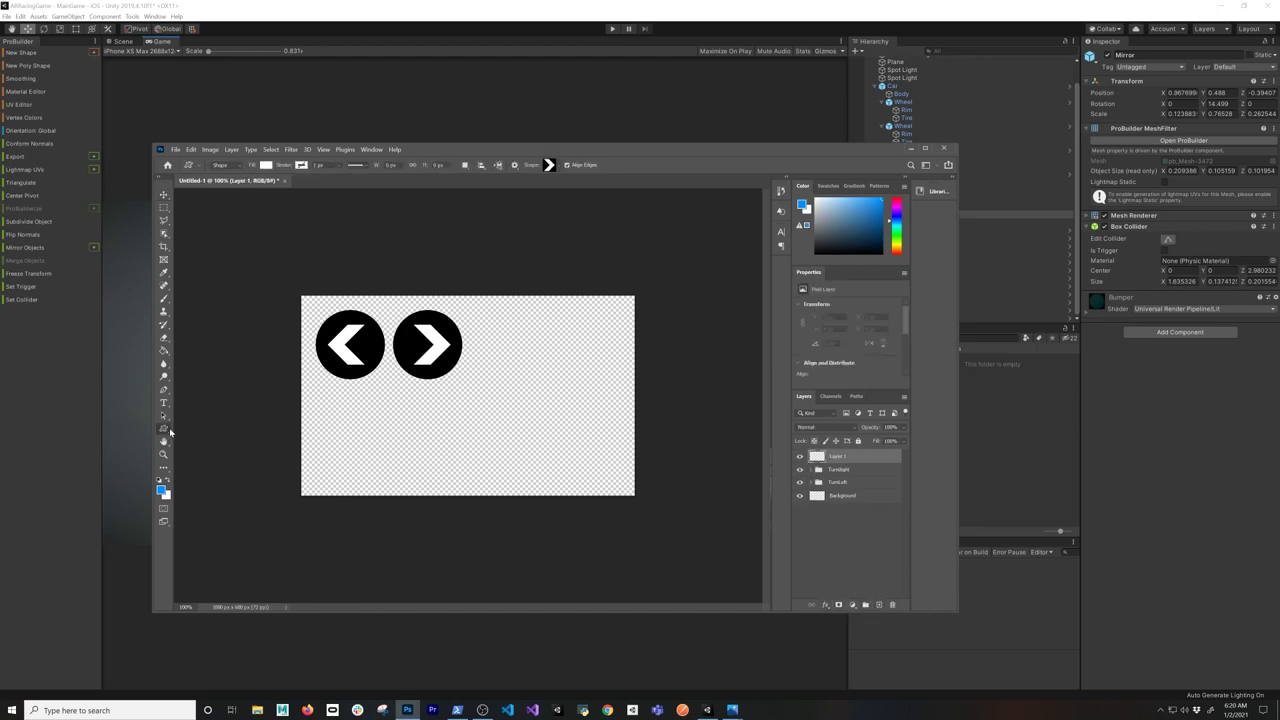
right_click(169, 432)
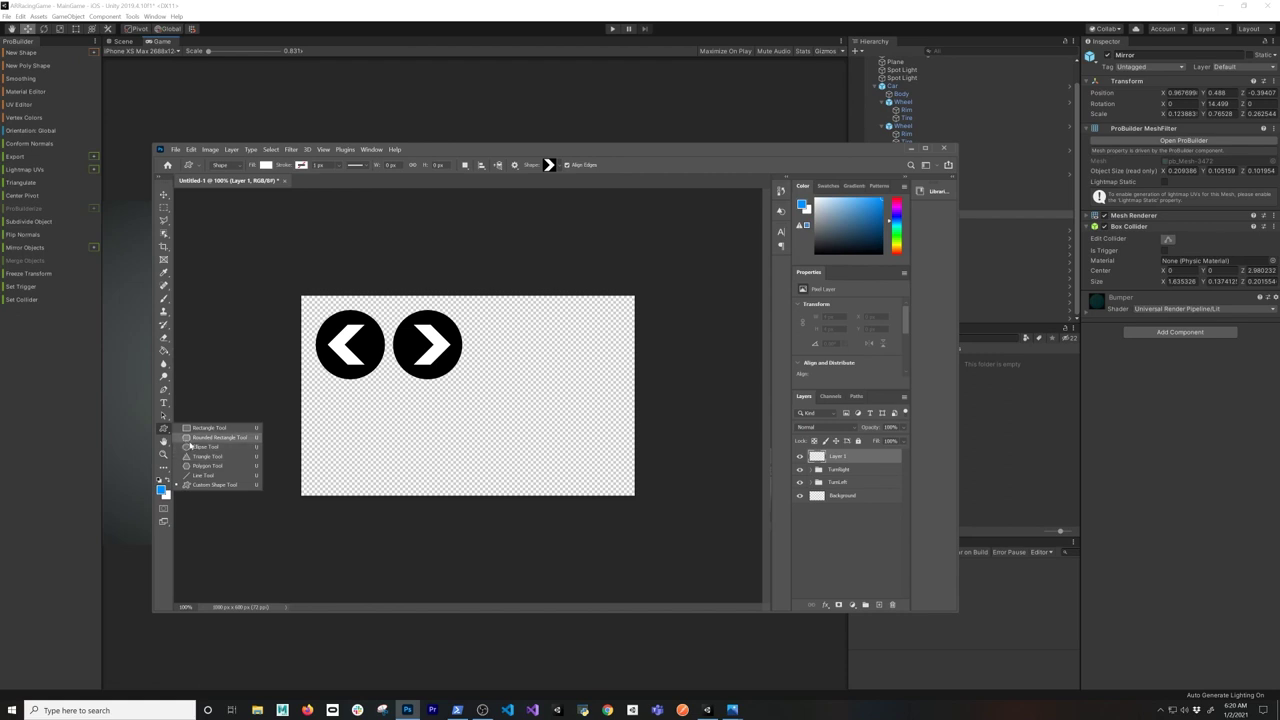
left_click(192, 446)
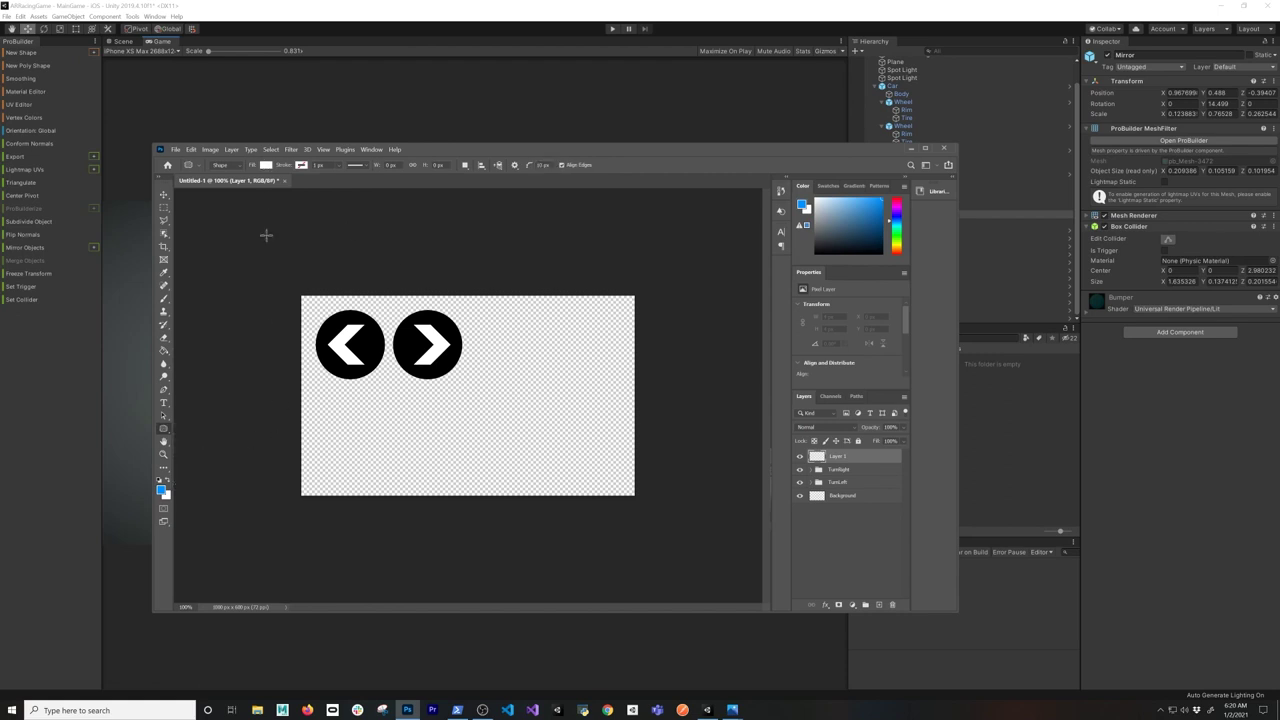
left_click(266, 166)
left_click(203, 218)
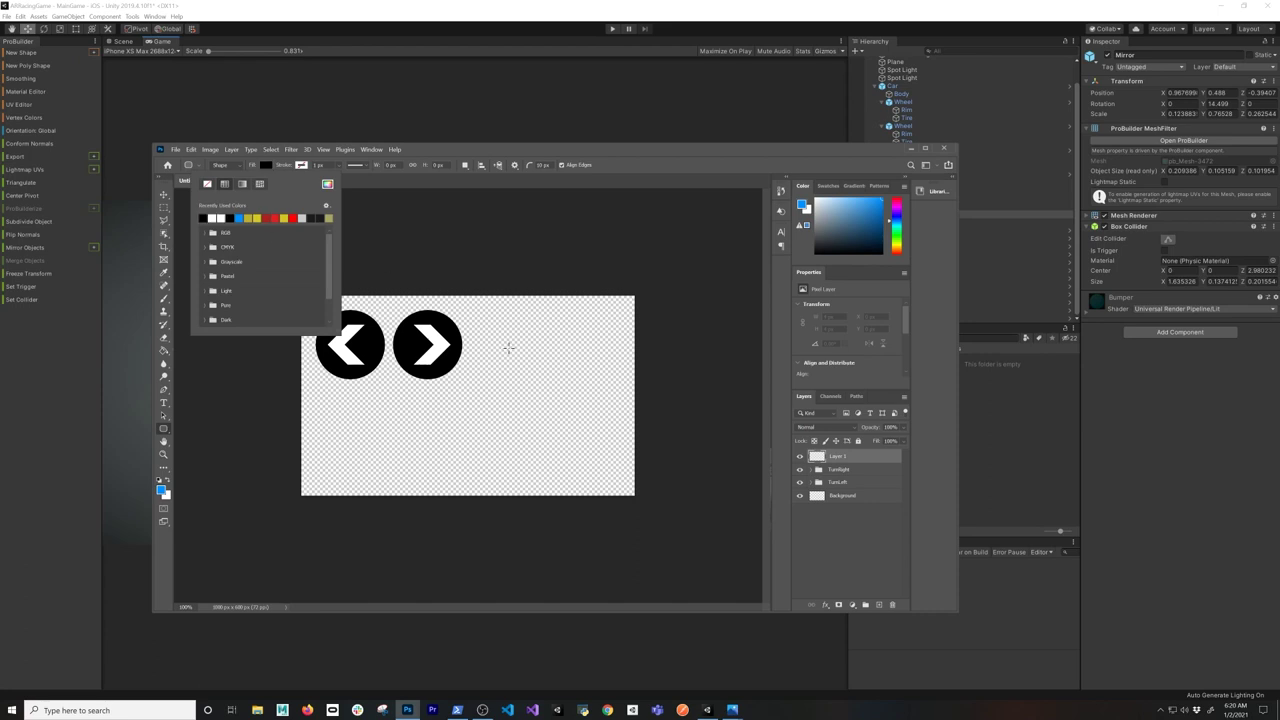
left_click_drag(489, 357, 582, 459)
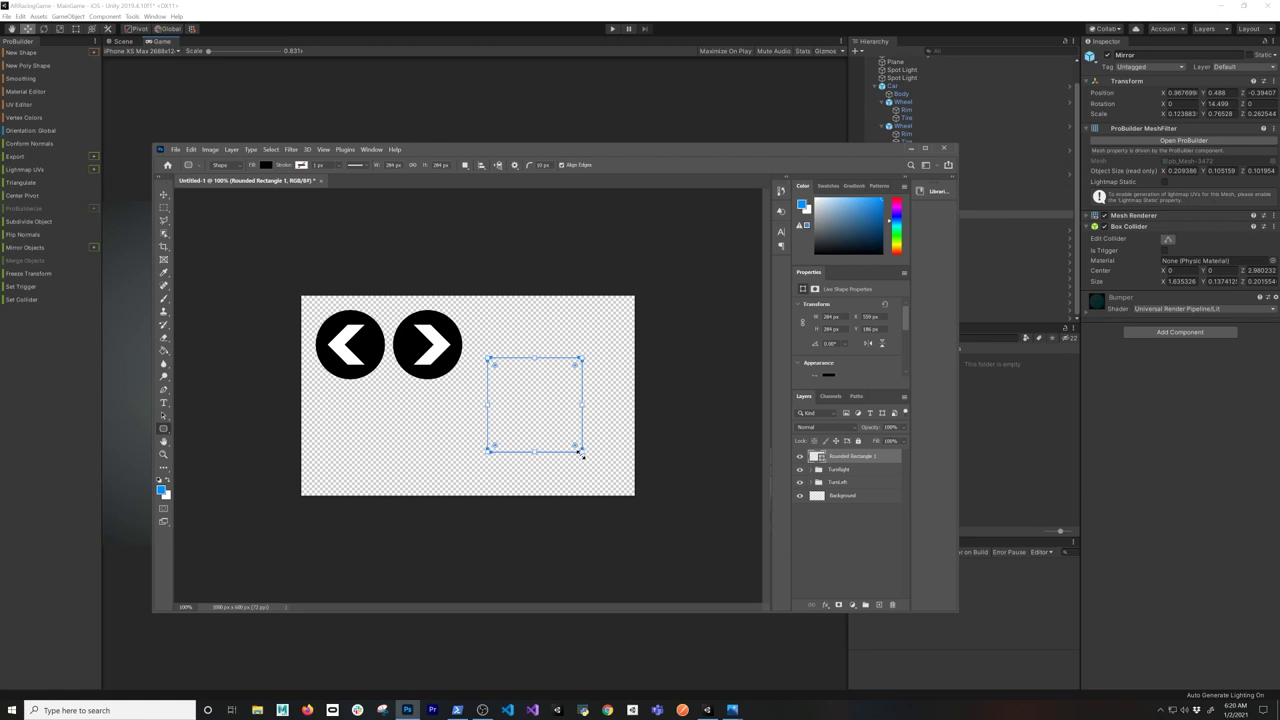
key("v")
left_click_drag(562, 416, 557, 369)
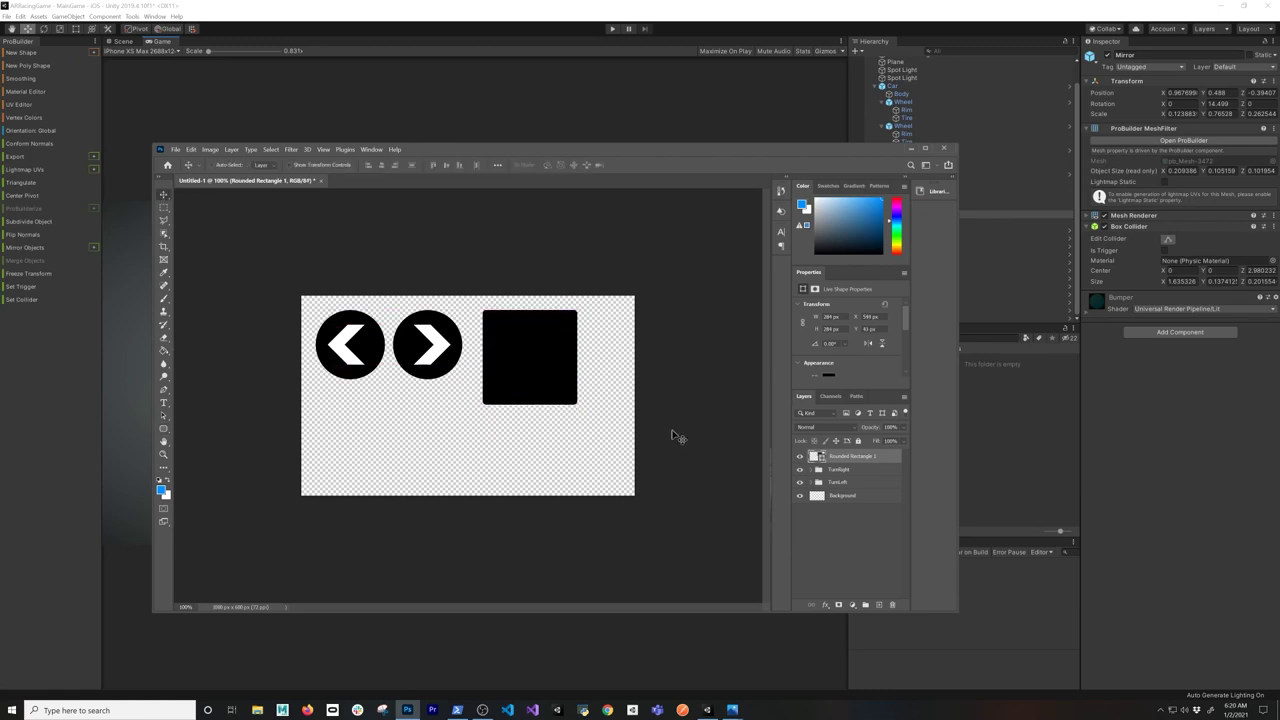
- Draw the legacy diamond tile custom shape in white on a new layer, inside the black rounded square
left_click(880, 605)
left_click(163, 429)
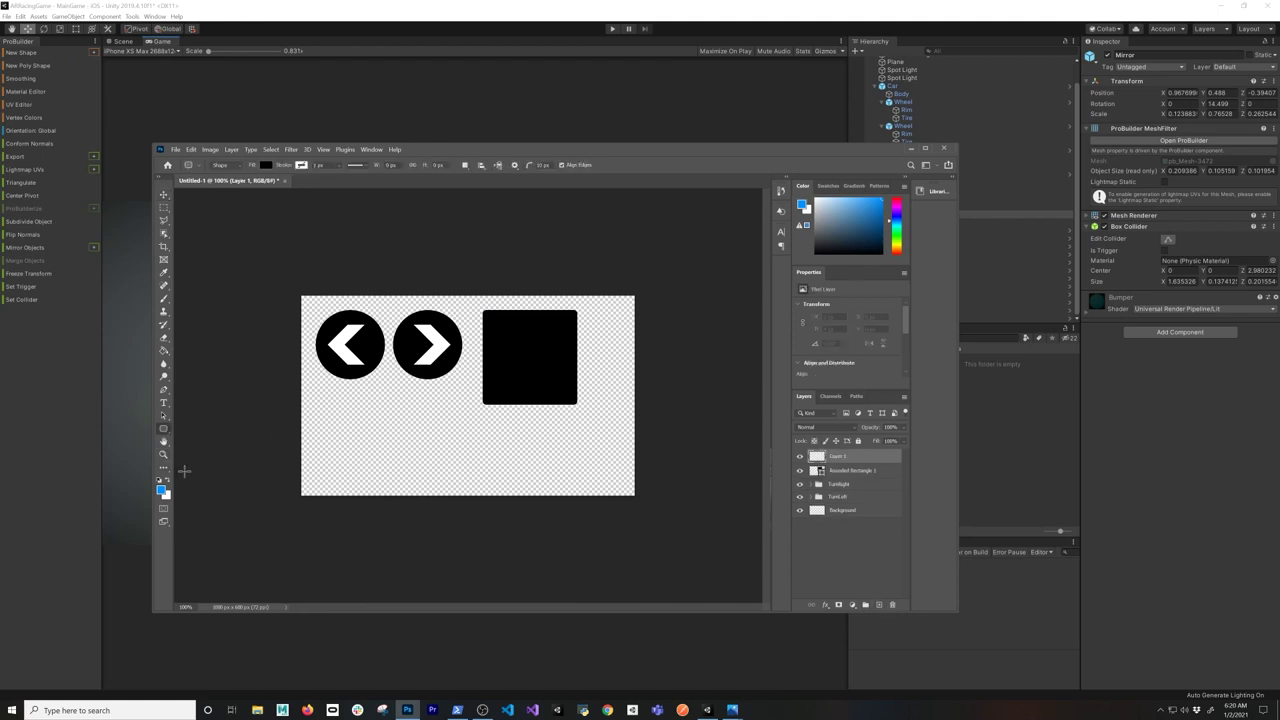
right_click(163, 429)
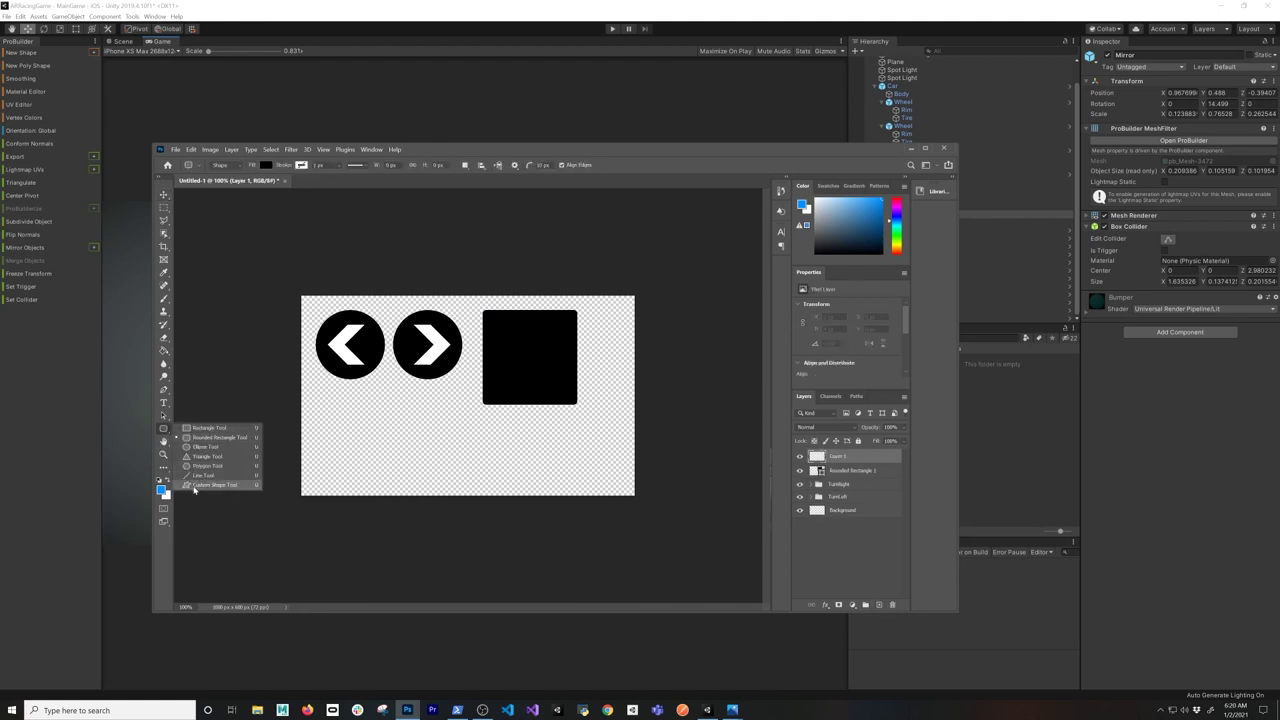
left_click(211, 485)
left_click(559, 164)
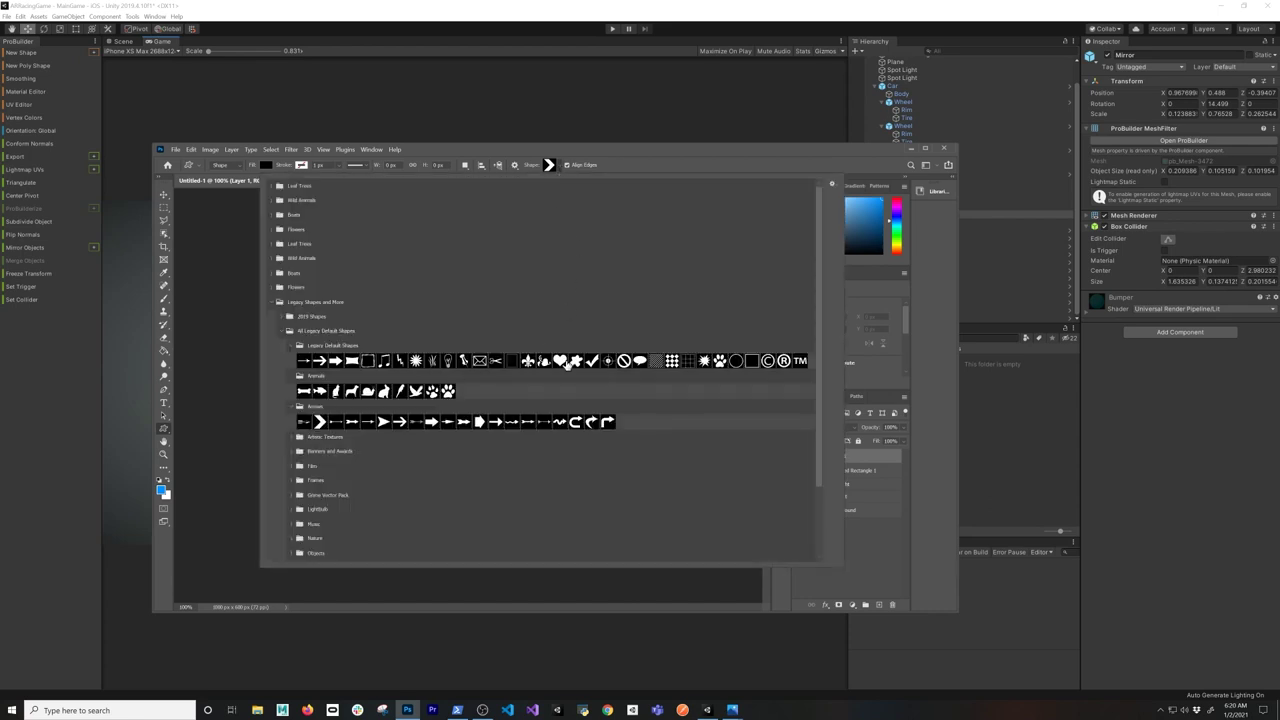
left_click(672, 360)
left_click(549, 164)
left_click_drag(486, 320, 572, 396)
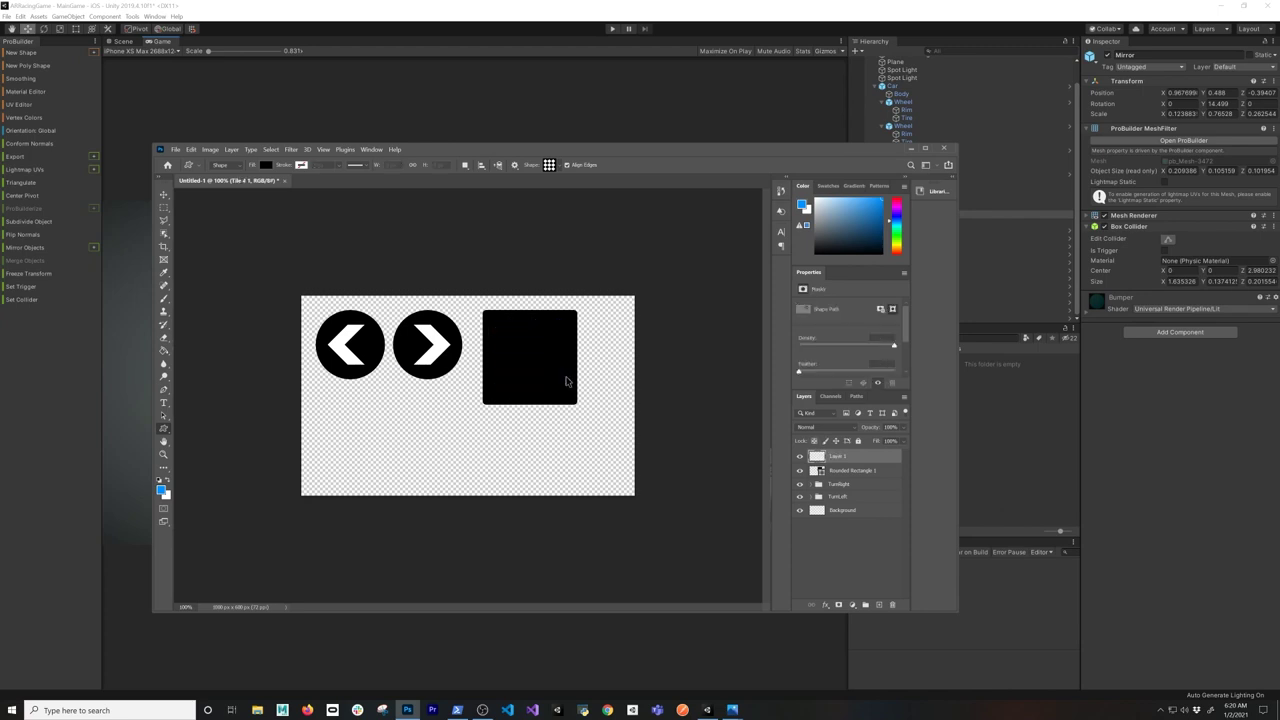
left_click(265, 165)
left_click(212, 217)
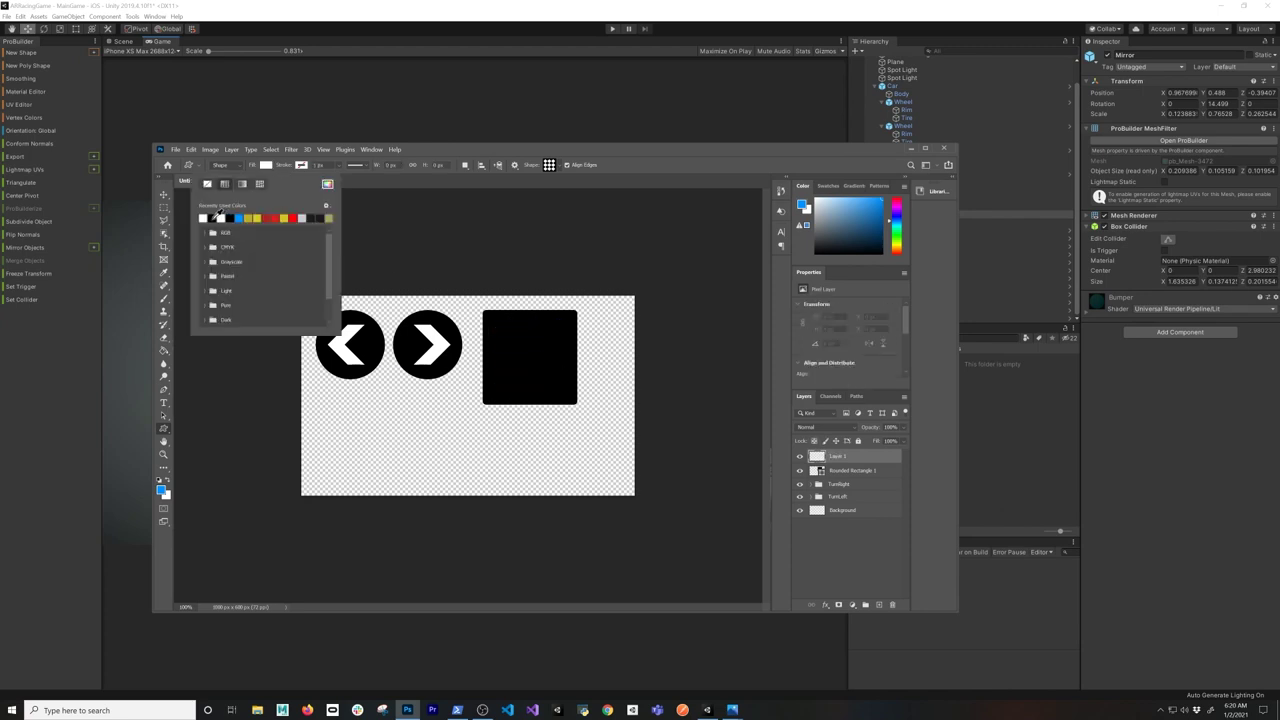
left_click_drag(492, 318, 568, 398)
- Nudge the white tile pattern until it is centred within the black rounded square
left_click(164, 194)
key("Right")
key("Right")
key("Right")
key("Left")
key("Down")
key("Down")
key("Down")
key("Right")
key("Down")
left_click_drag(533, 357, 532, 356)
key("Left")
key("Left")
key("Right")
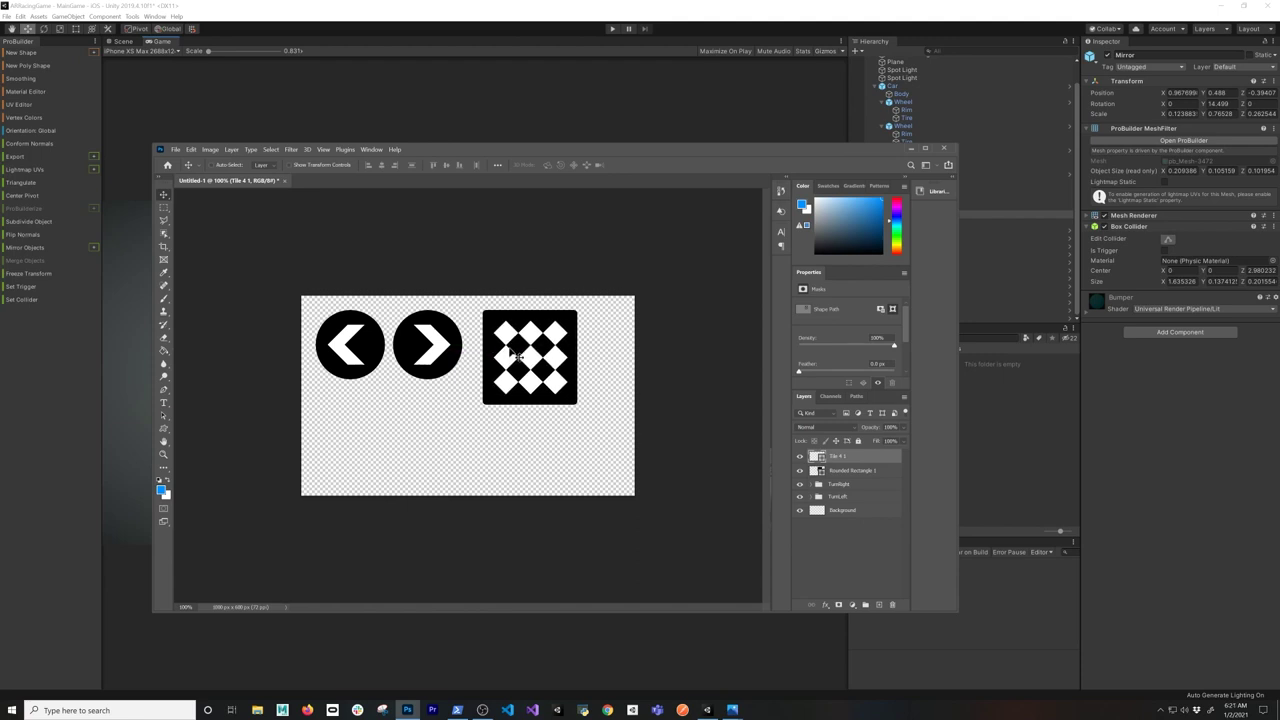
- Rename the tile pattern's layer as Tile and the rounded rectangle's layer as Rect
double_click(840, 457)
type("Tile")
key("Return")
left_click(852, 470)
double_click(850, 470)
type("Rect")
key("Return")
- Group the Tile and Rect layers and name the group Accelerator
left_click(877, 460, "shift")
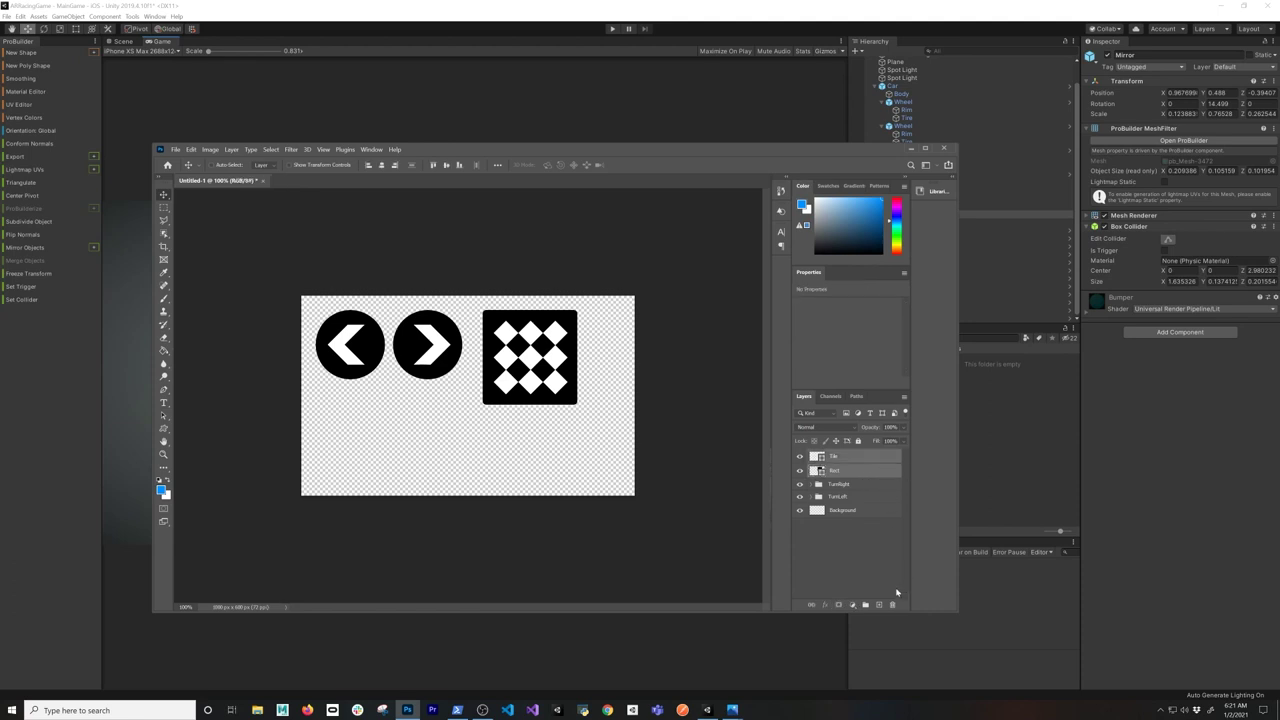
left_click(866, 605)
double_click(832, 456)
type("A")
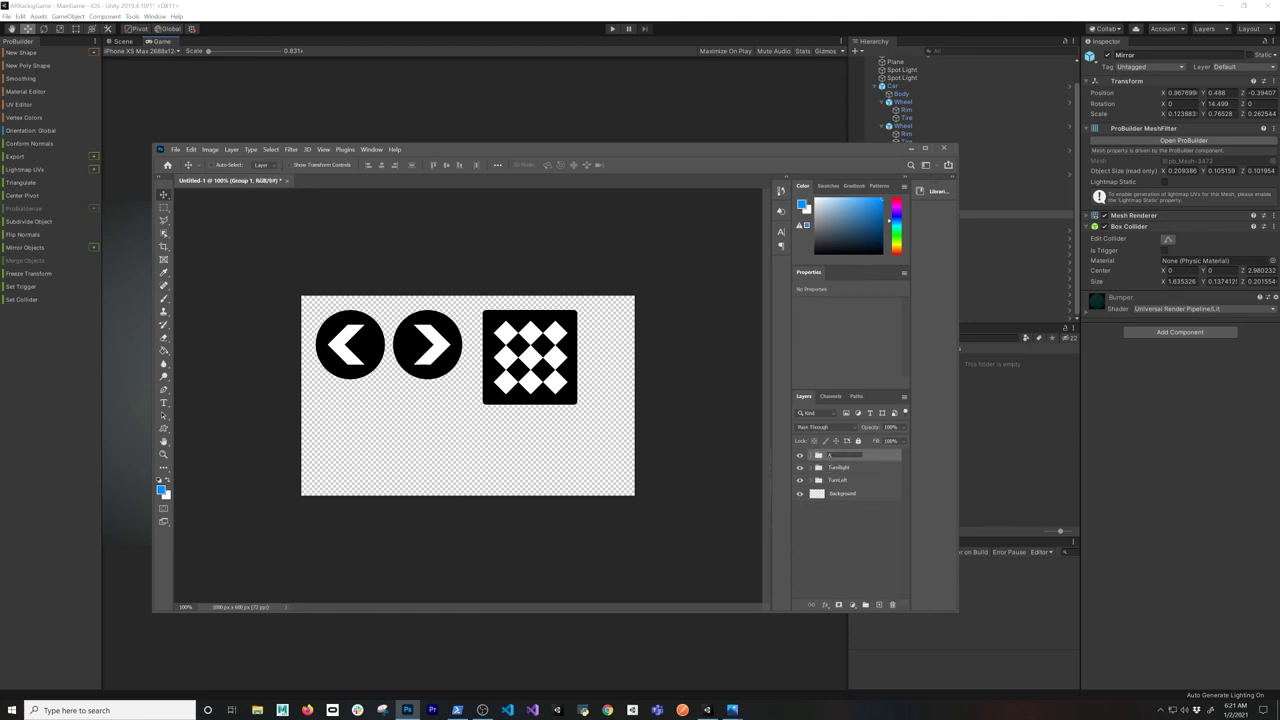
type("Accelerator")
key("Return")
- Save the document as the Photoshop file UIMaster in the game project's Textures folder
key("ctrl+s")
left_click(246, 529)
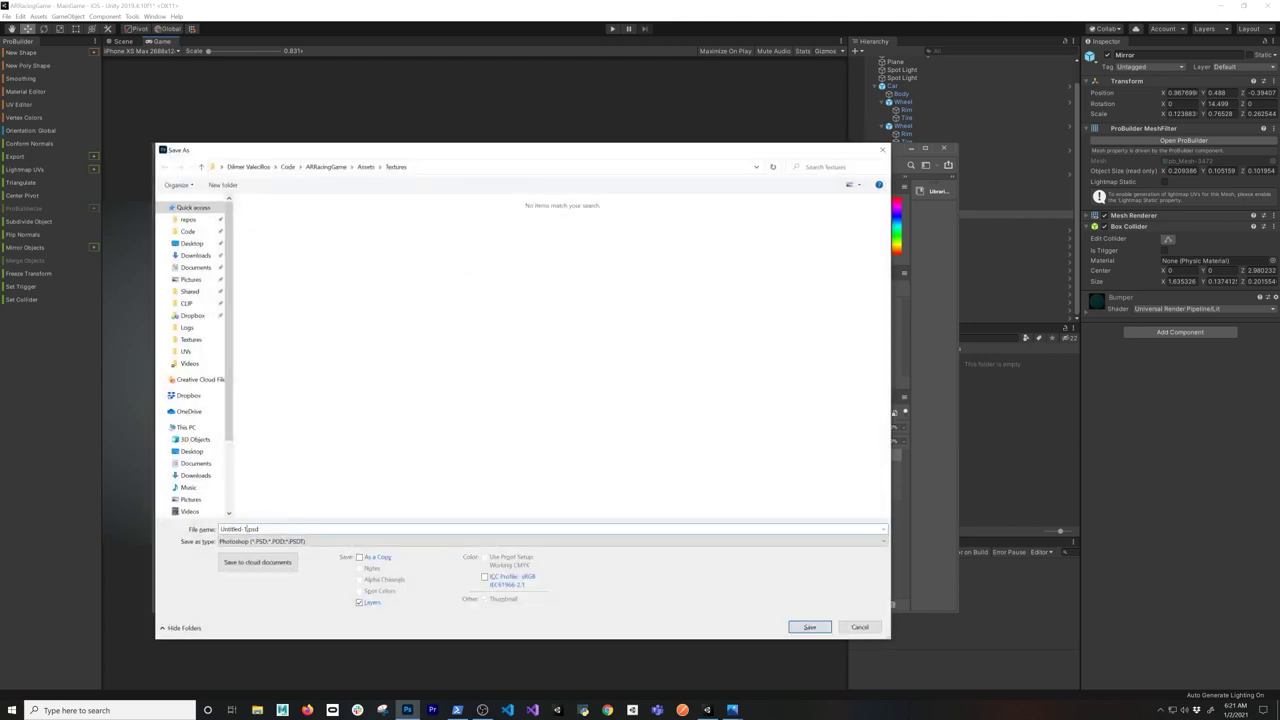
key("ctrl+a")
type("UIMaster")
key("Return")
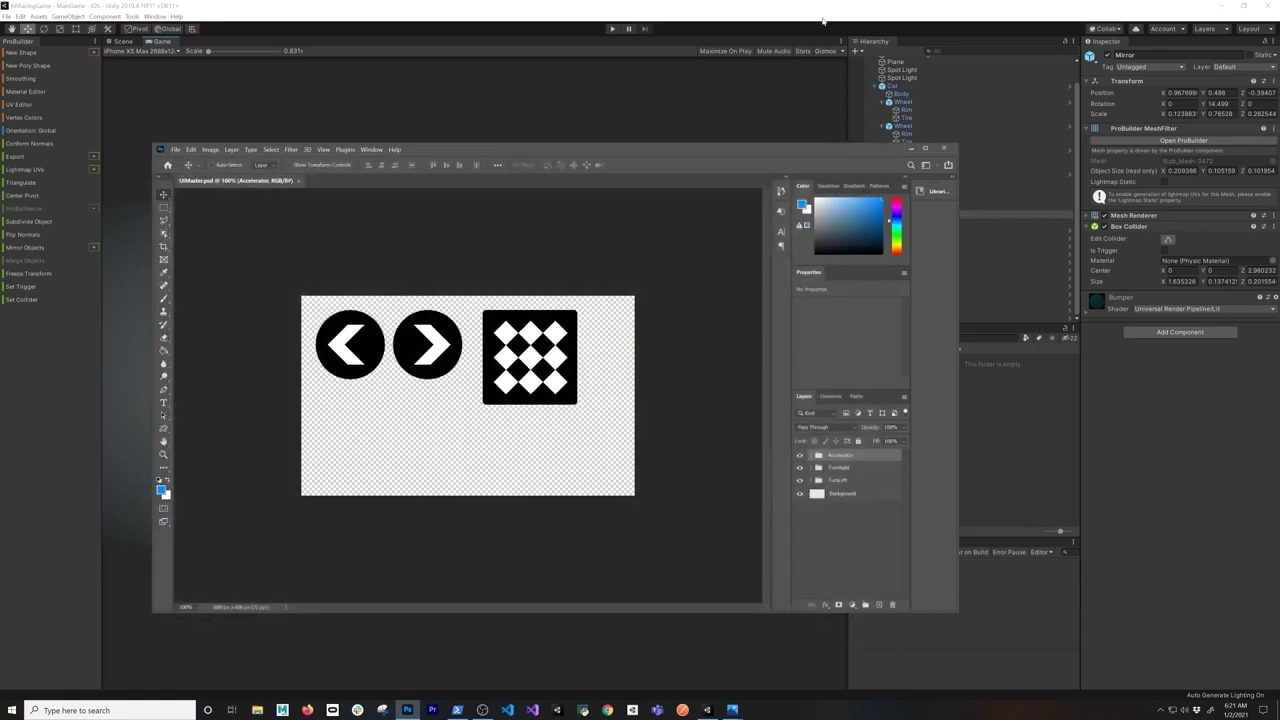
- Switch to Unity and apply import settings to the UIMaster texture with texture type Sprite (2D and UI) and sprite mode Multiple
left_click(822, 18)
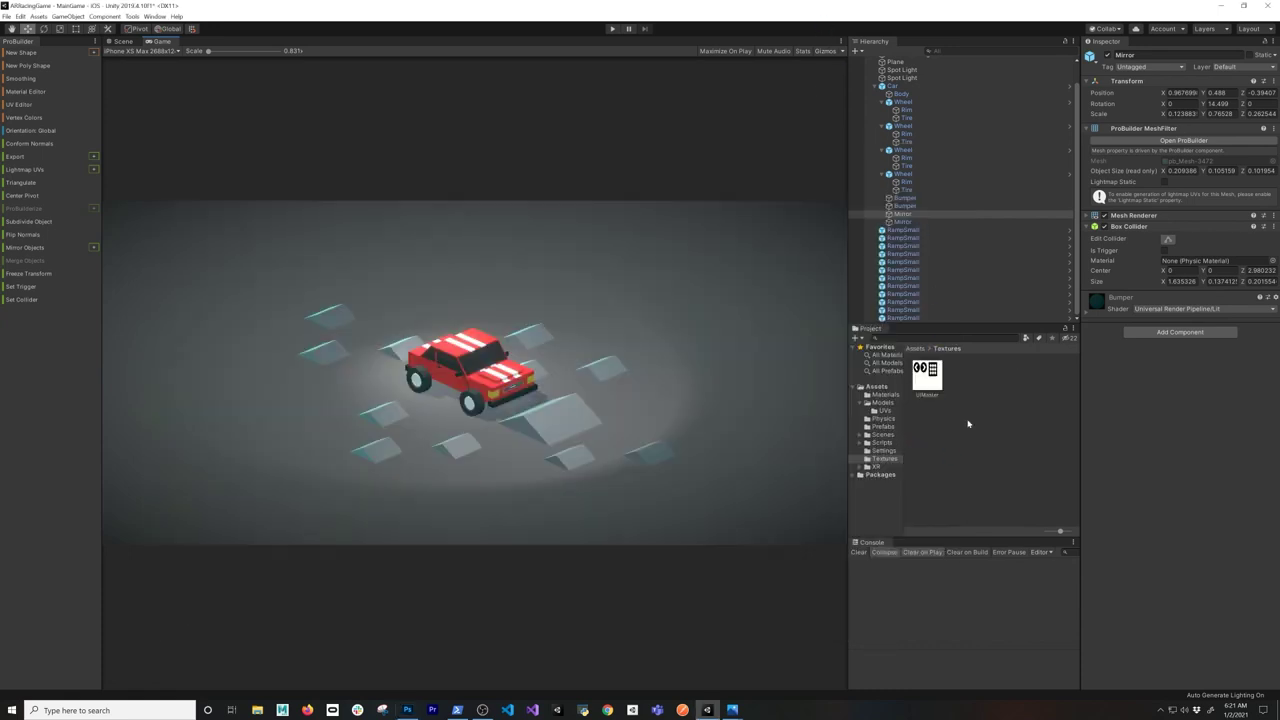
left_click(927, 381)
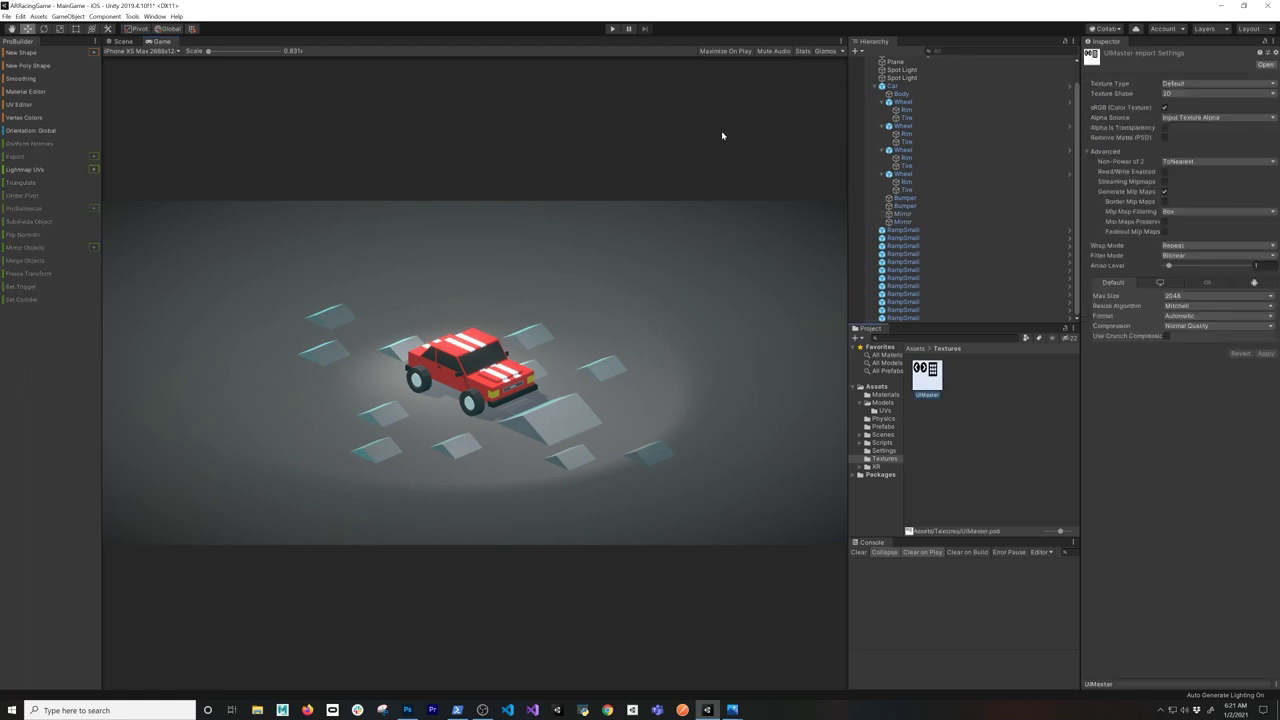
left_click(1180, 84)
left_click(1184, 128)
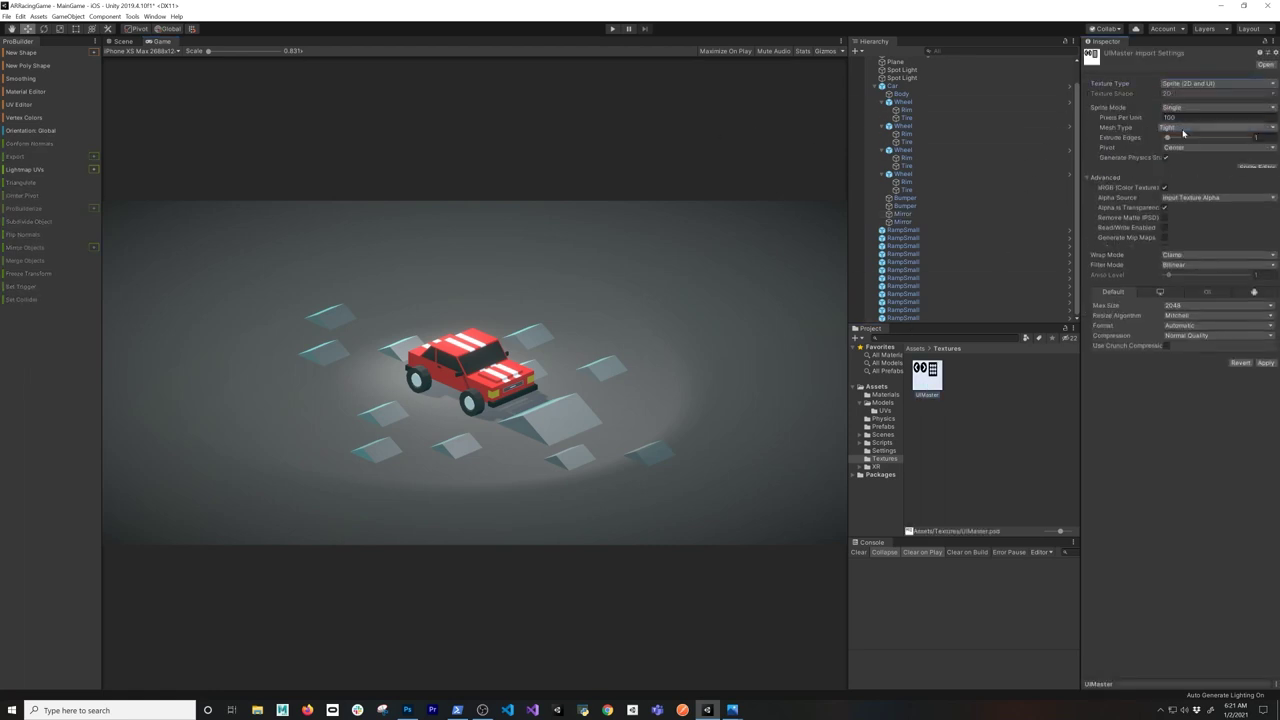
left_click(1190, 107)
left_click(1180, 128)
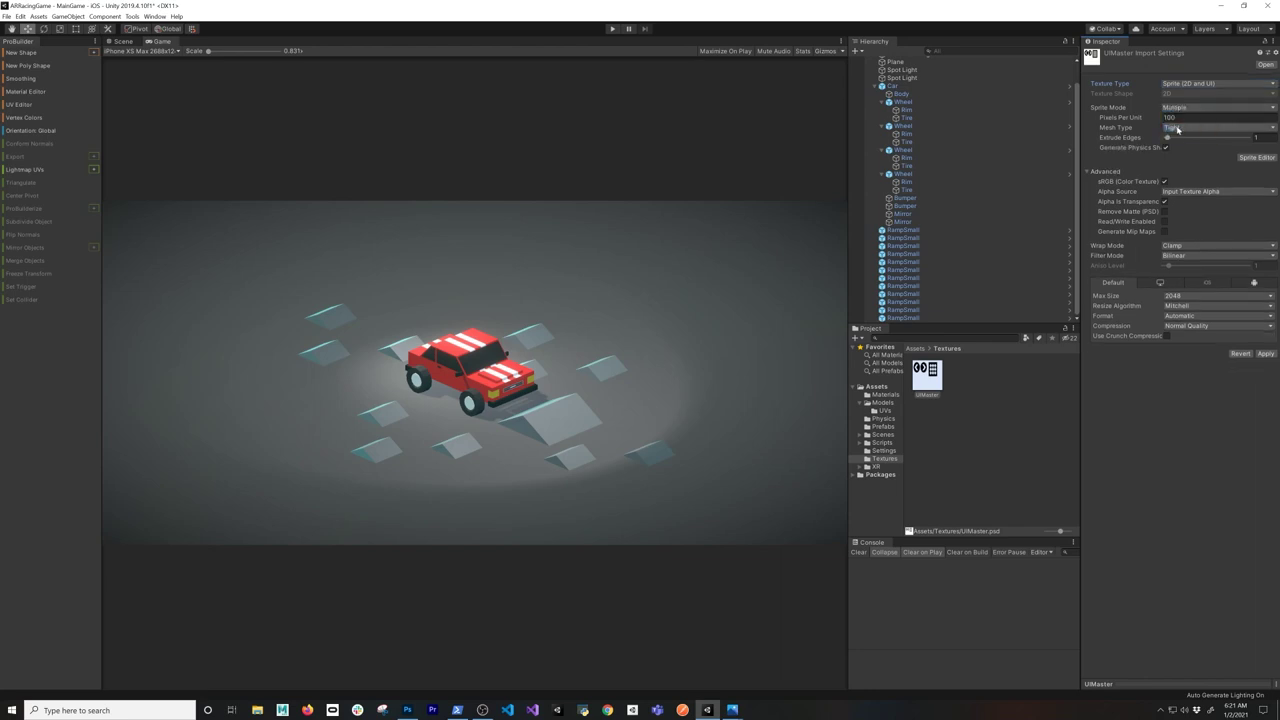
left_click(1164, 201)
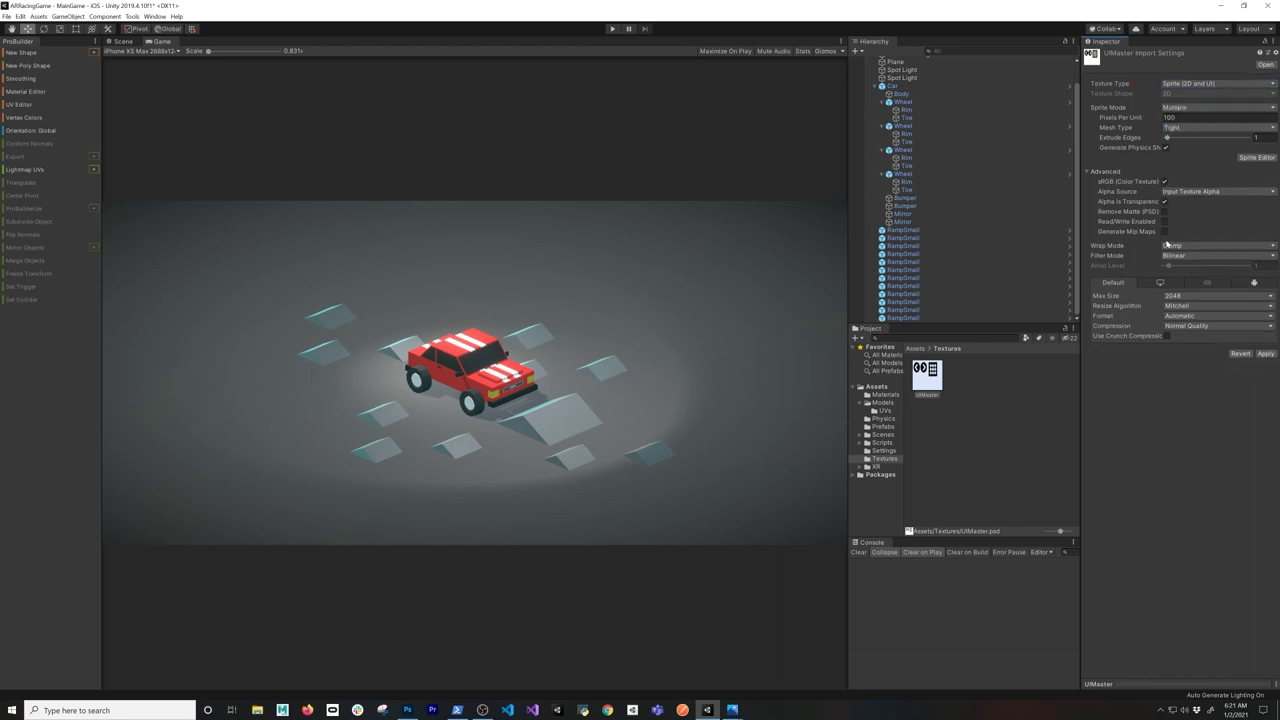
left_click(1265, 353)
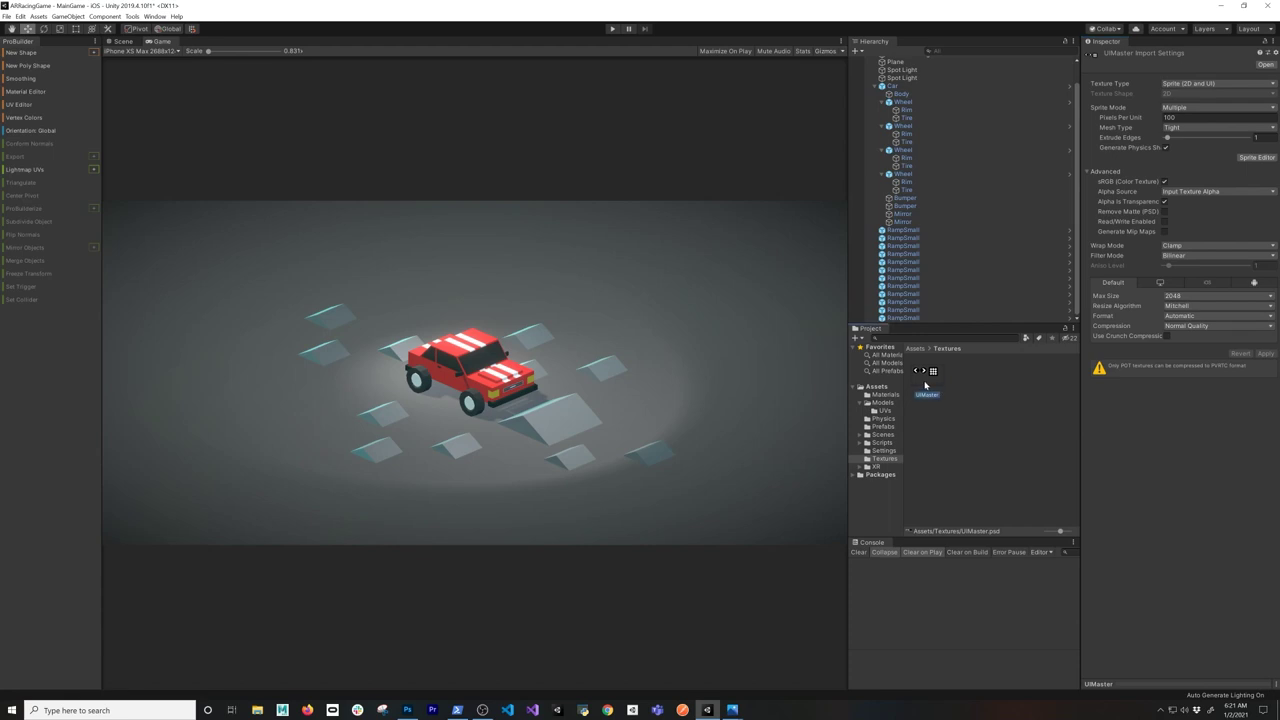
- Enable Remove Matte (PSD) in the UIMaster texture's import settings and apply the change
left_click(1257, 157)
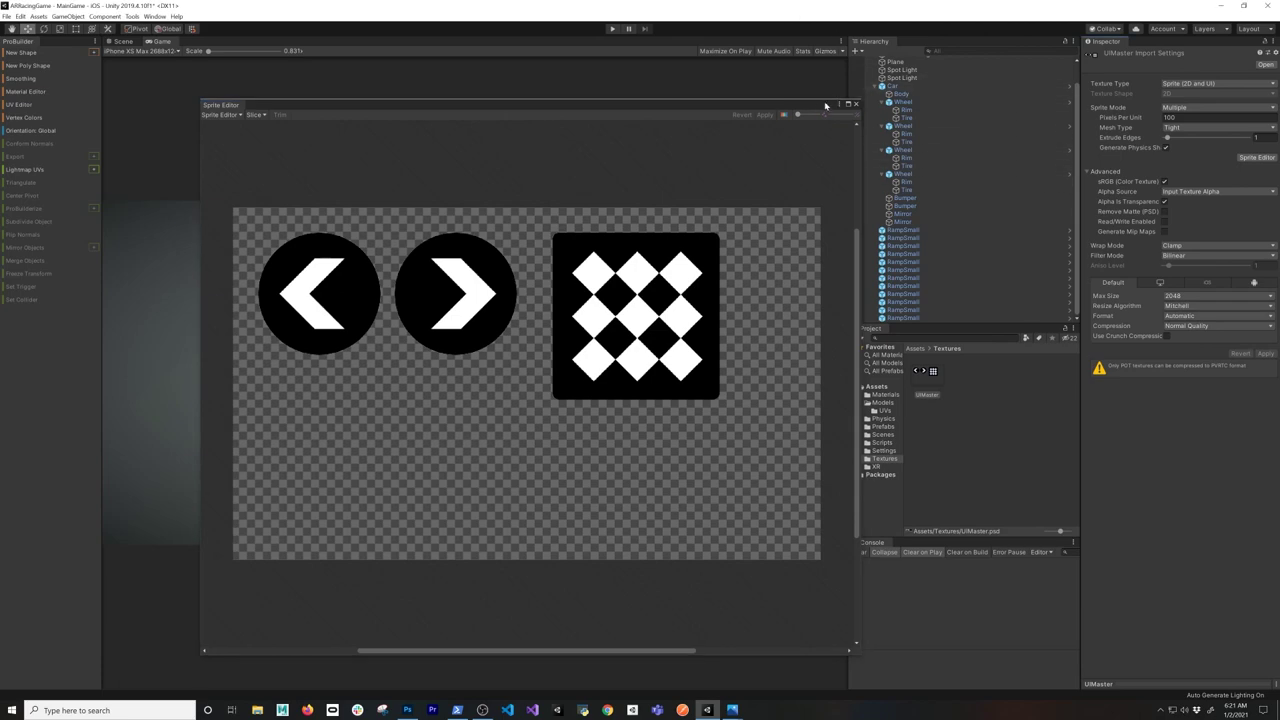
left_click(859, 104)
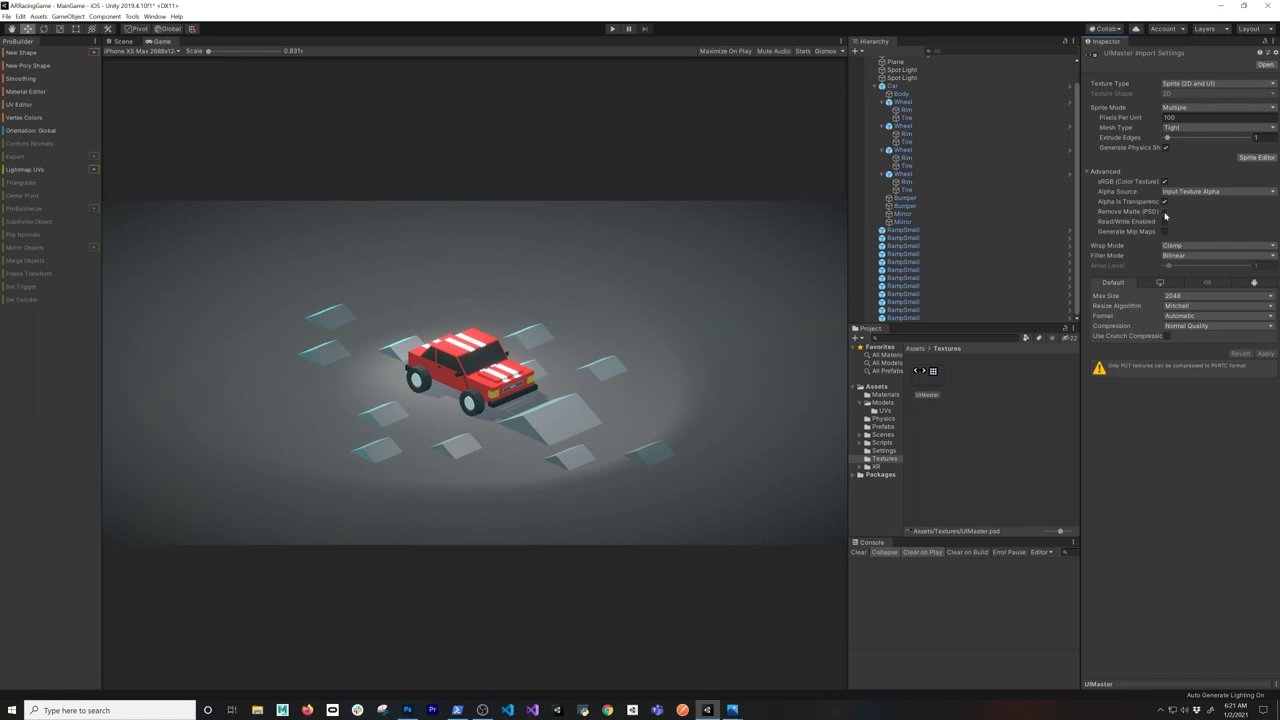
left_click(1164, 211)
left_click(1265, 385)
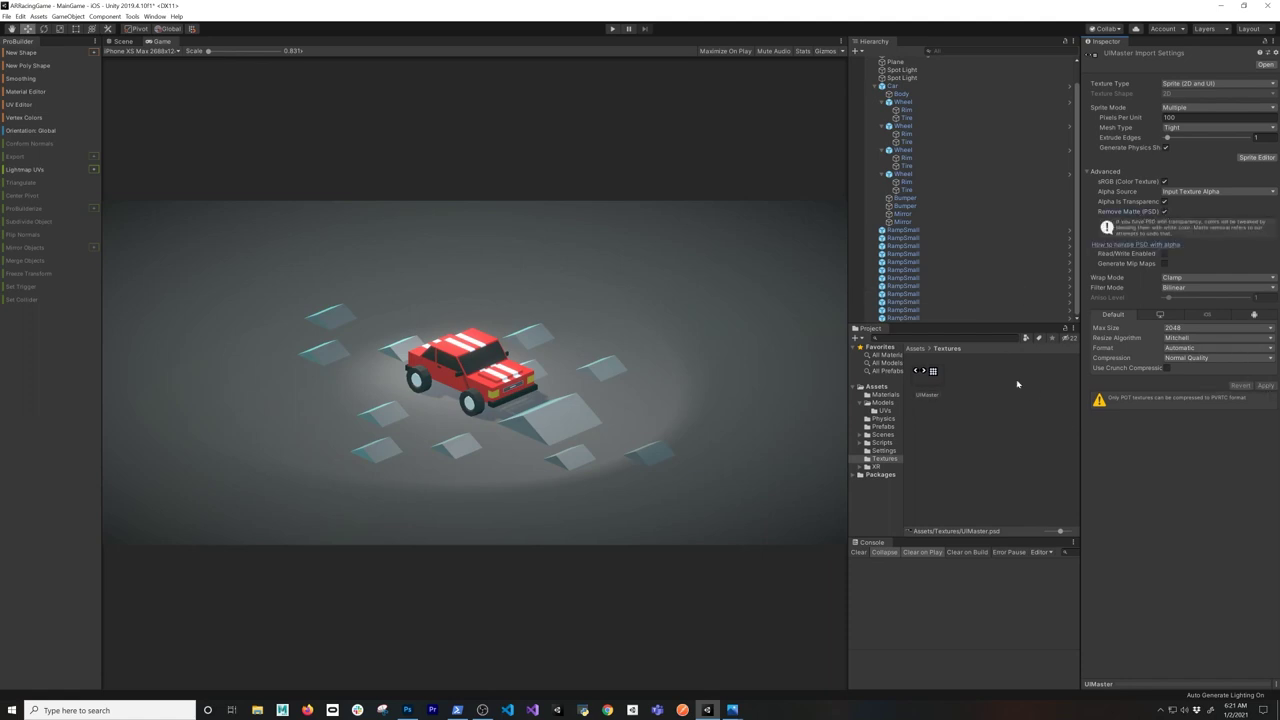
- Slice the UIMaster texture into sprites with type Automatic and pivot Center, apply the slices, and expand the texture asset
left_click(1256, 157)
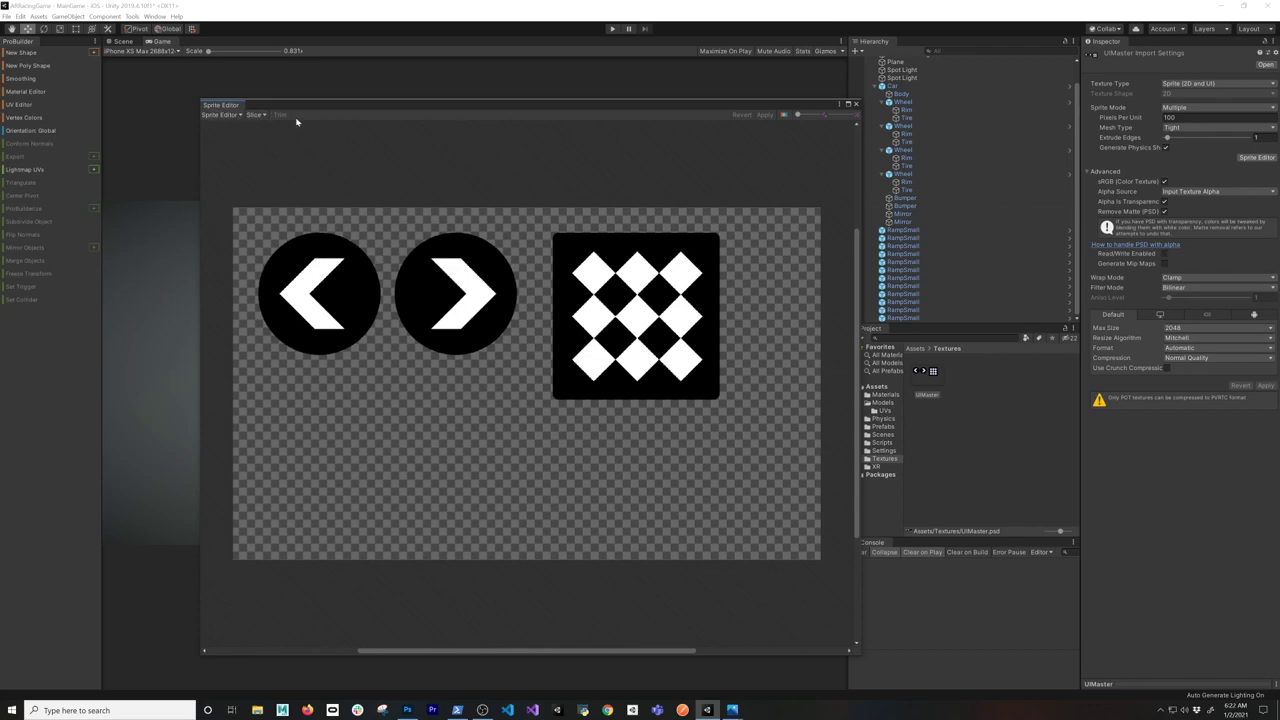
left_click(252, 114)
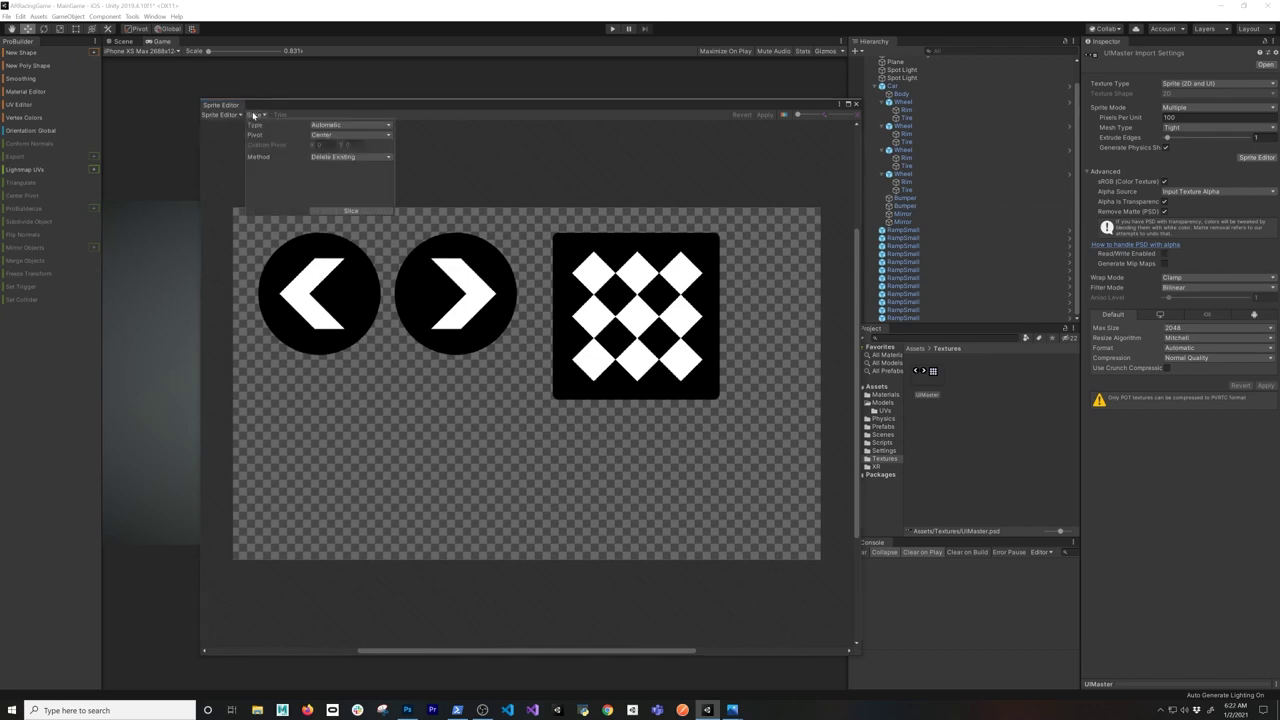
left_click(350, 211)
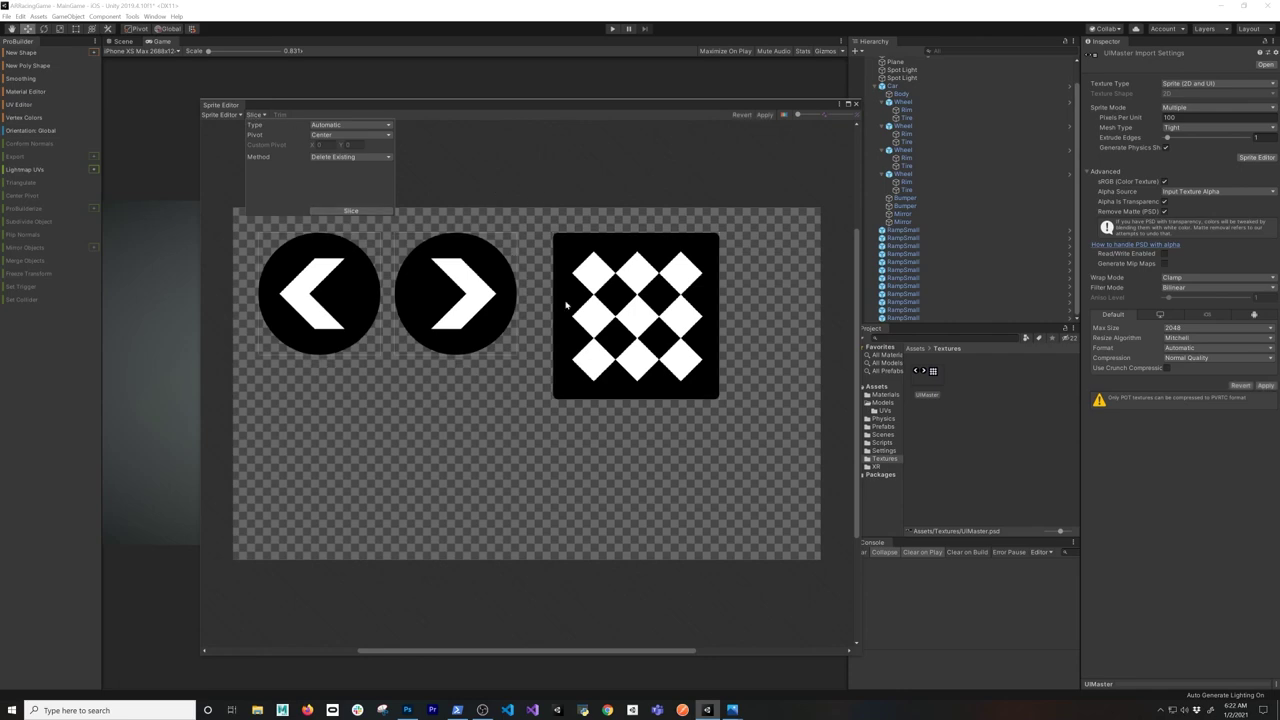
left_click(766, 116)
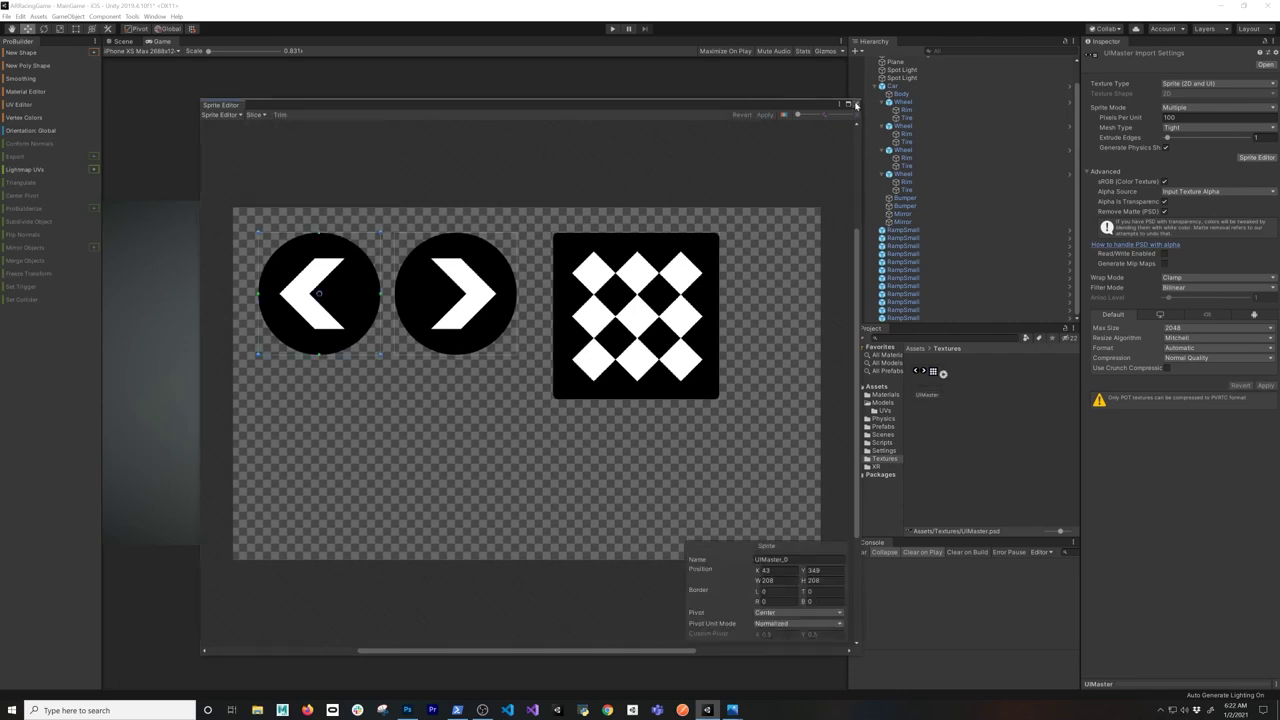
left_click(855, 104)
left_click(943, 374)
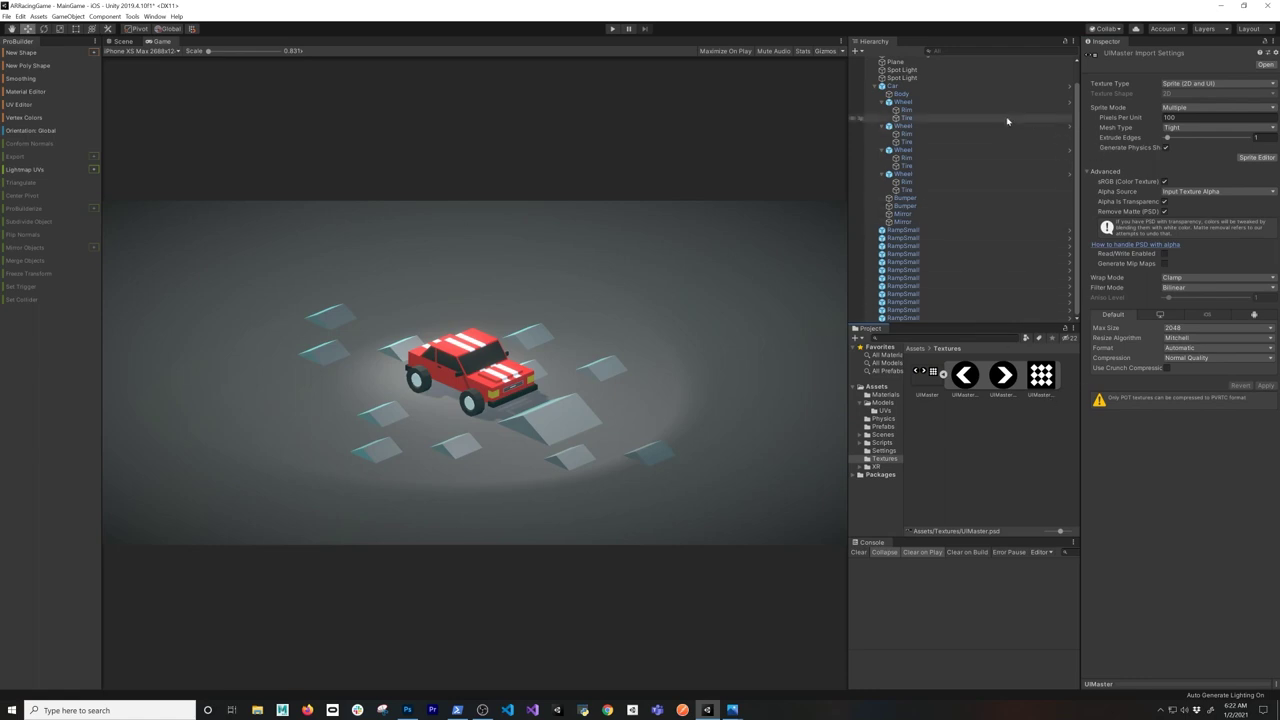
- Collapse the Car object in the hierarchy and add a UI Canvas to the MainGame scene
scroll(1007, 121, "up", 2)
left_click(875, 107)
right_click(933, 248)
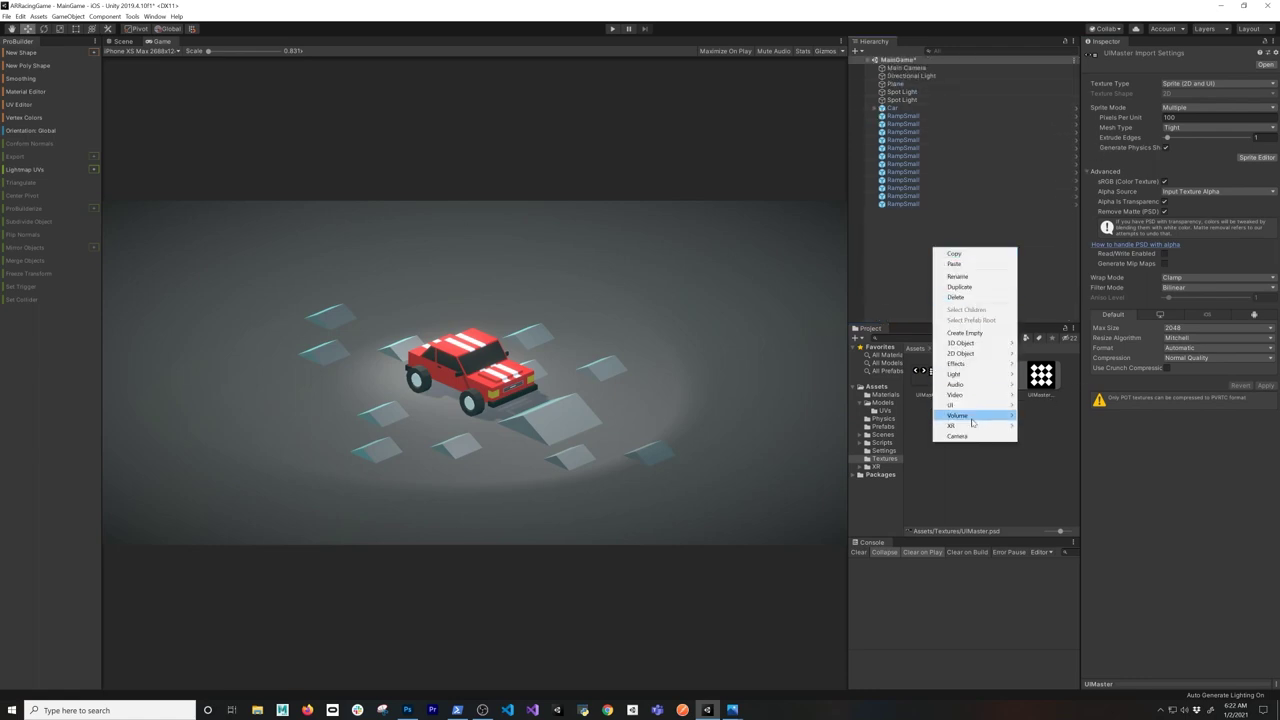
mouse_move(970, 405)
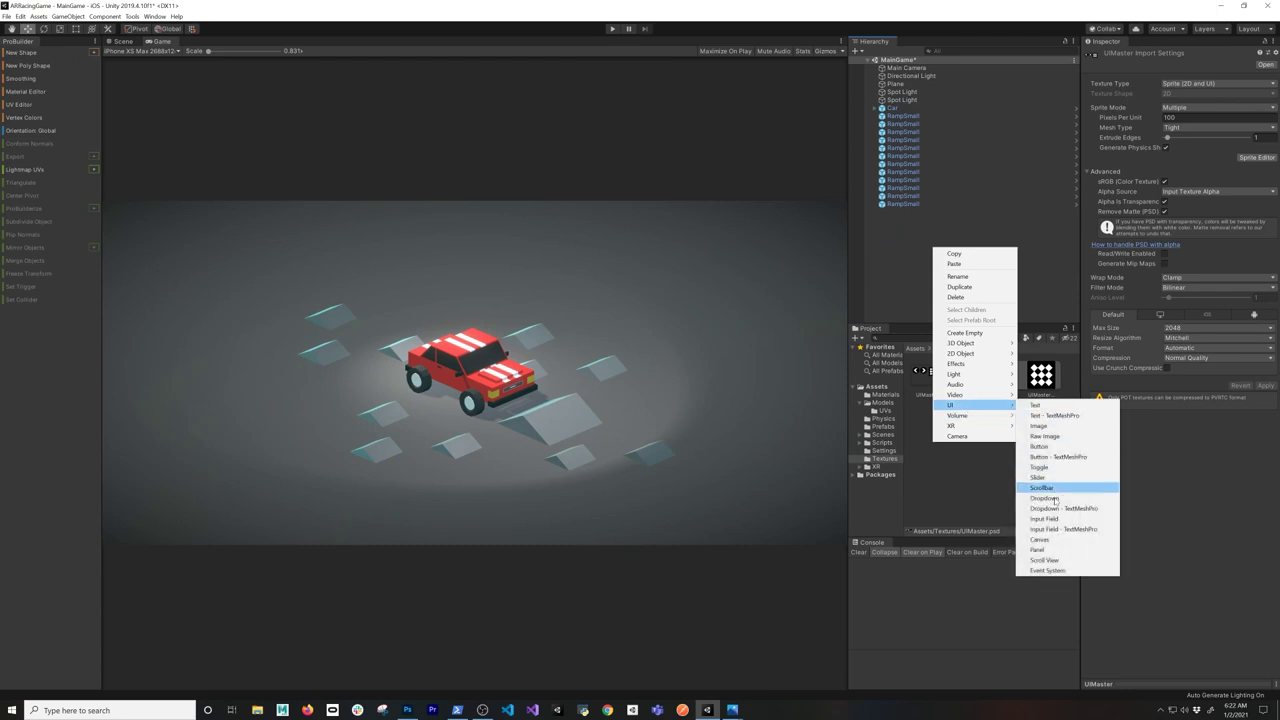
left_click(1042, 539)
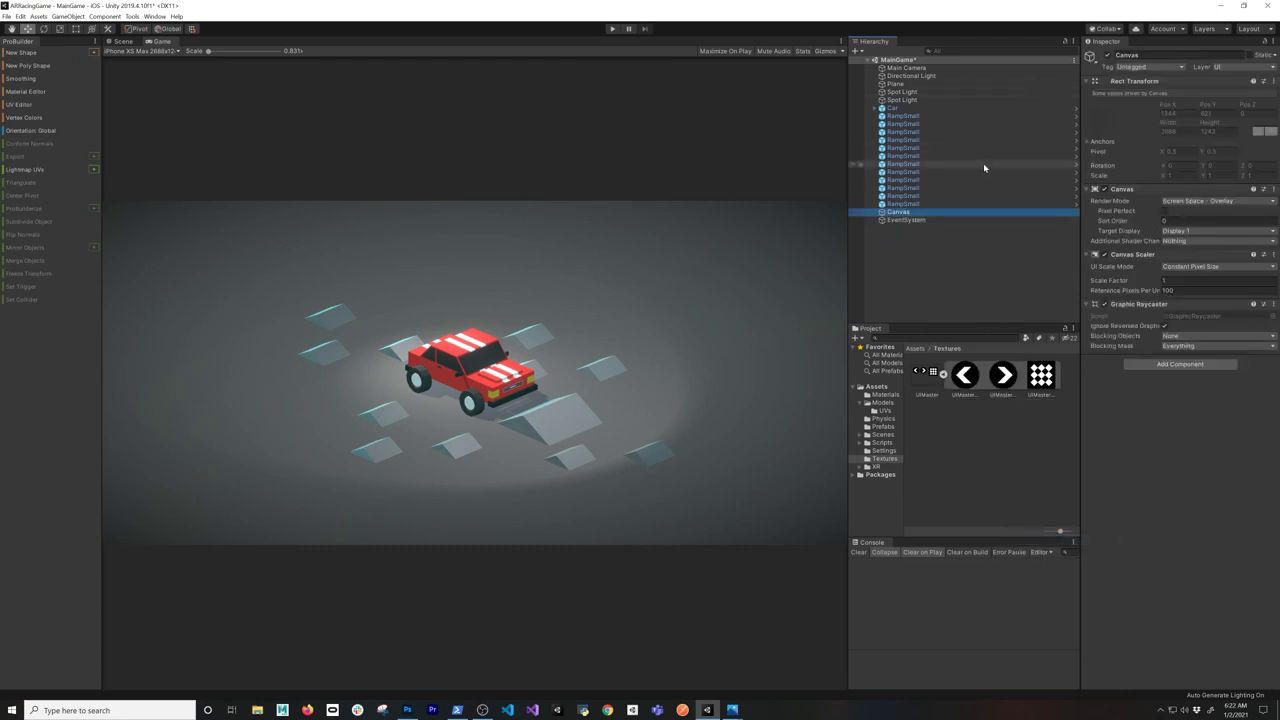
- Examine the Canvas outline in the 2D Scene view and check which device resolution the Game view uses
left_click(123, 41)
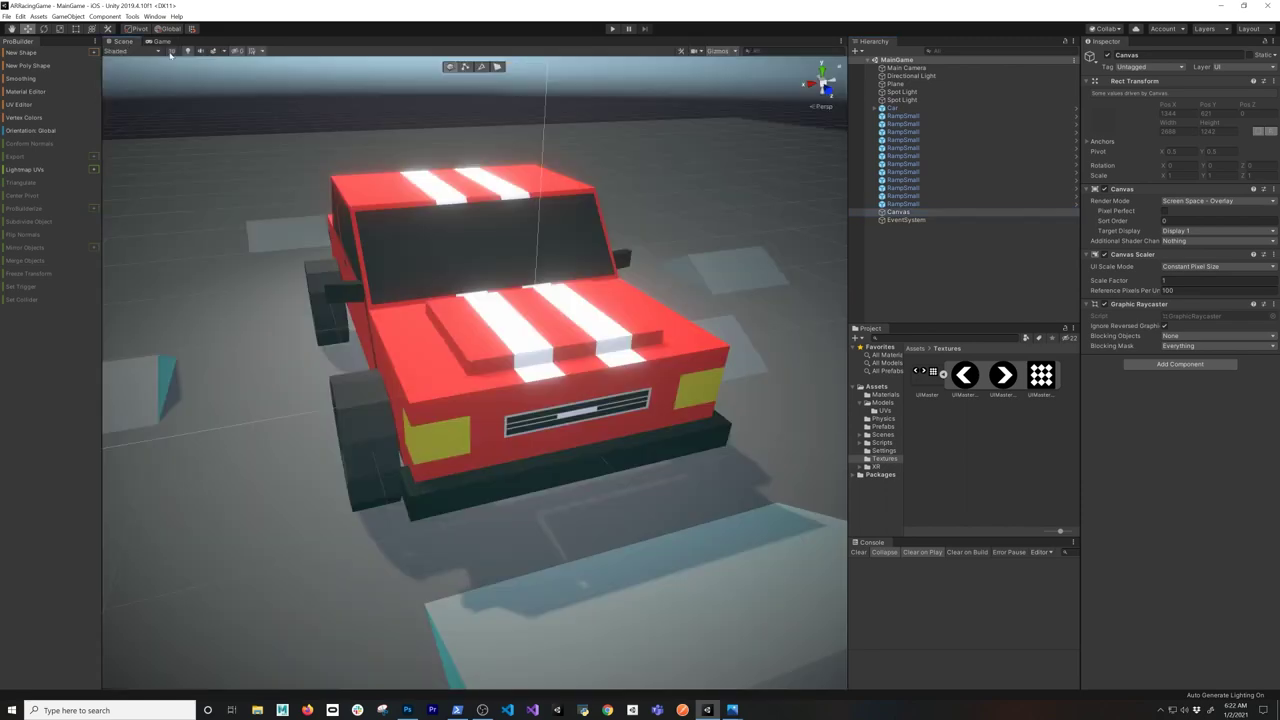
left_click(171, 51)
key("f")
scroll(409, 160, "down", 2)
scroll(409, 159, "up", 1)
left_click(160, 41)
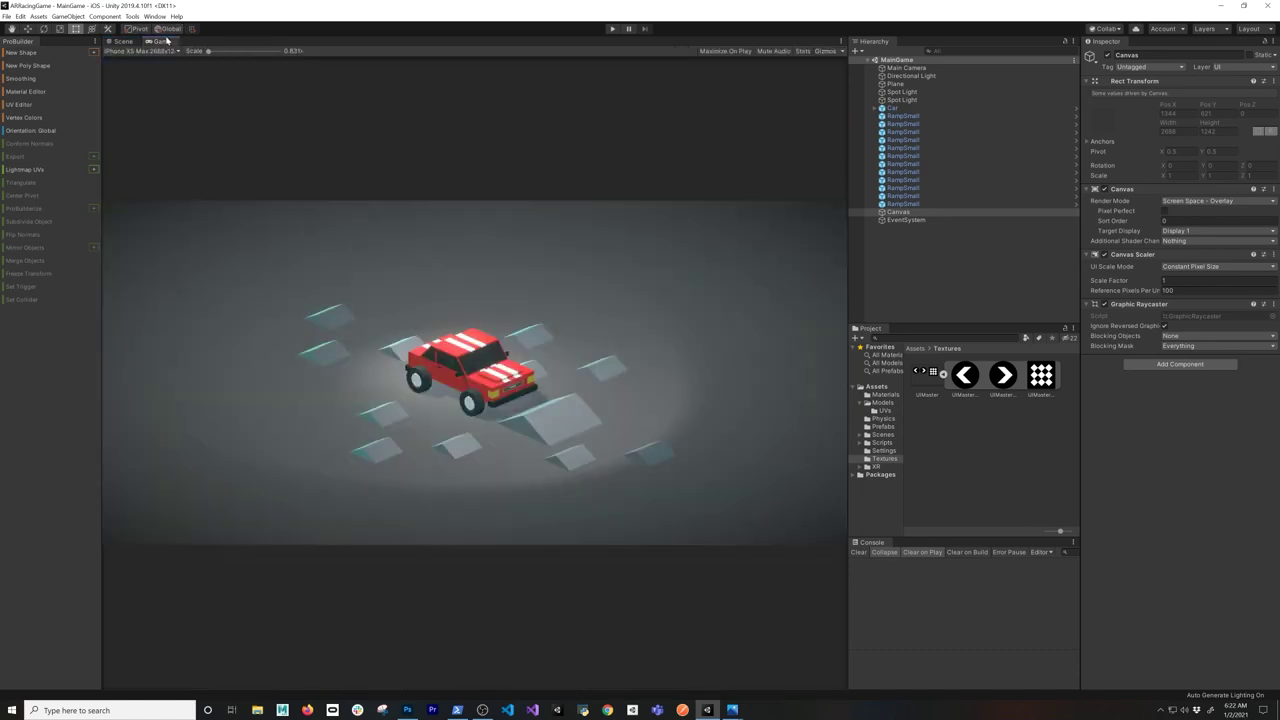
left_click(123, 51)
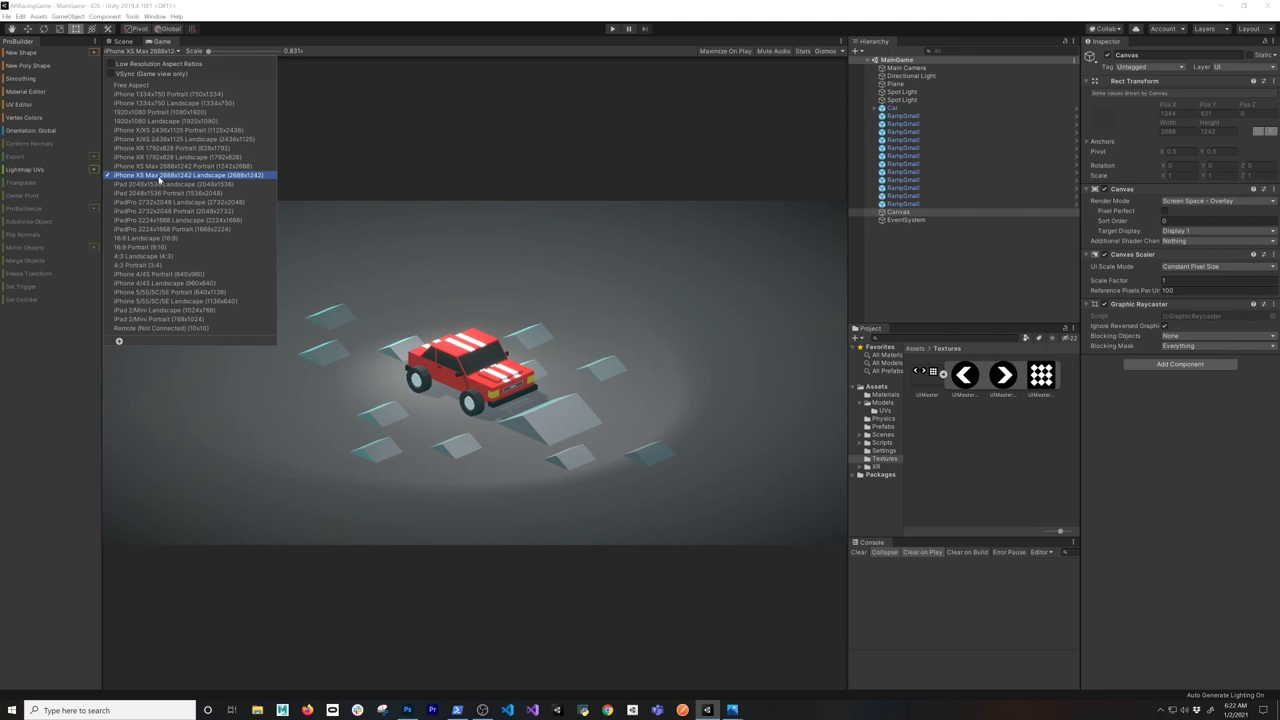
left_click(291, 31)
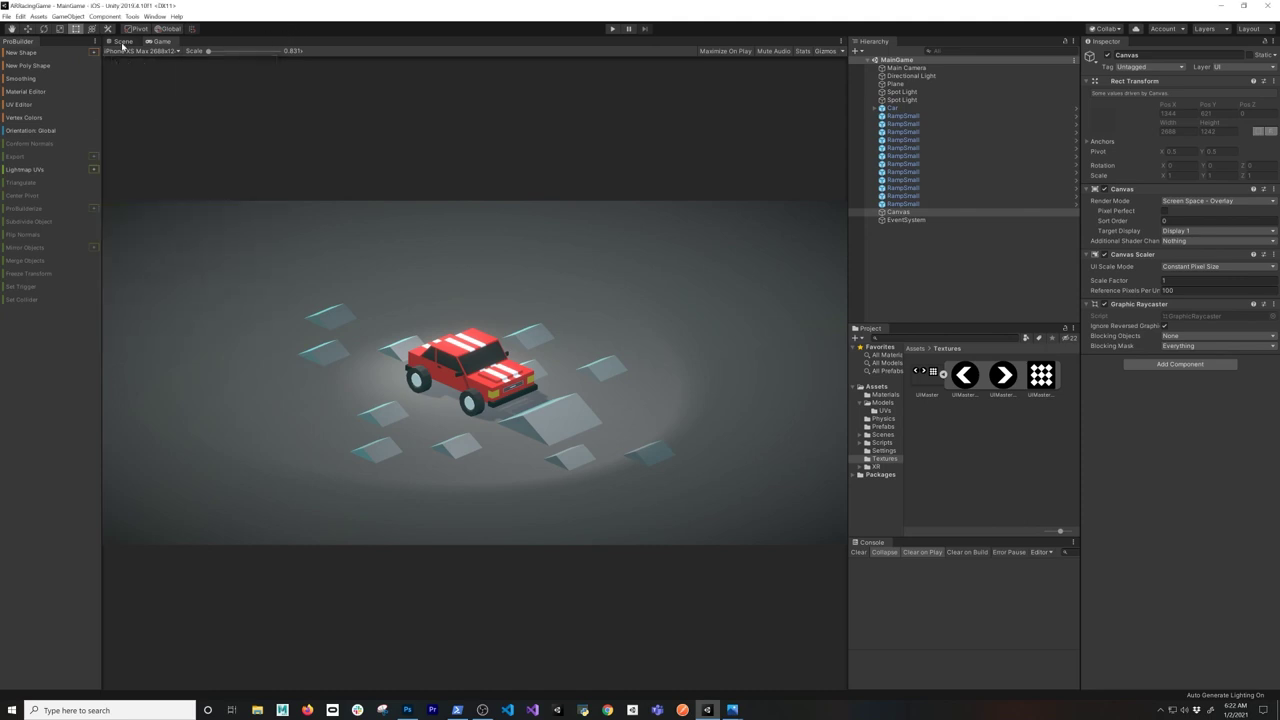
left_click(123, 42)
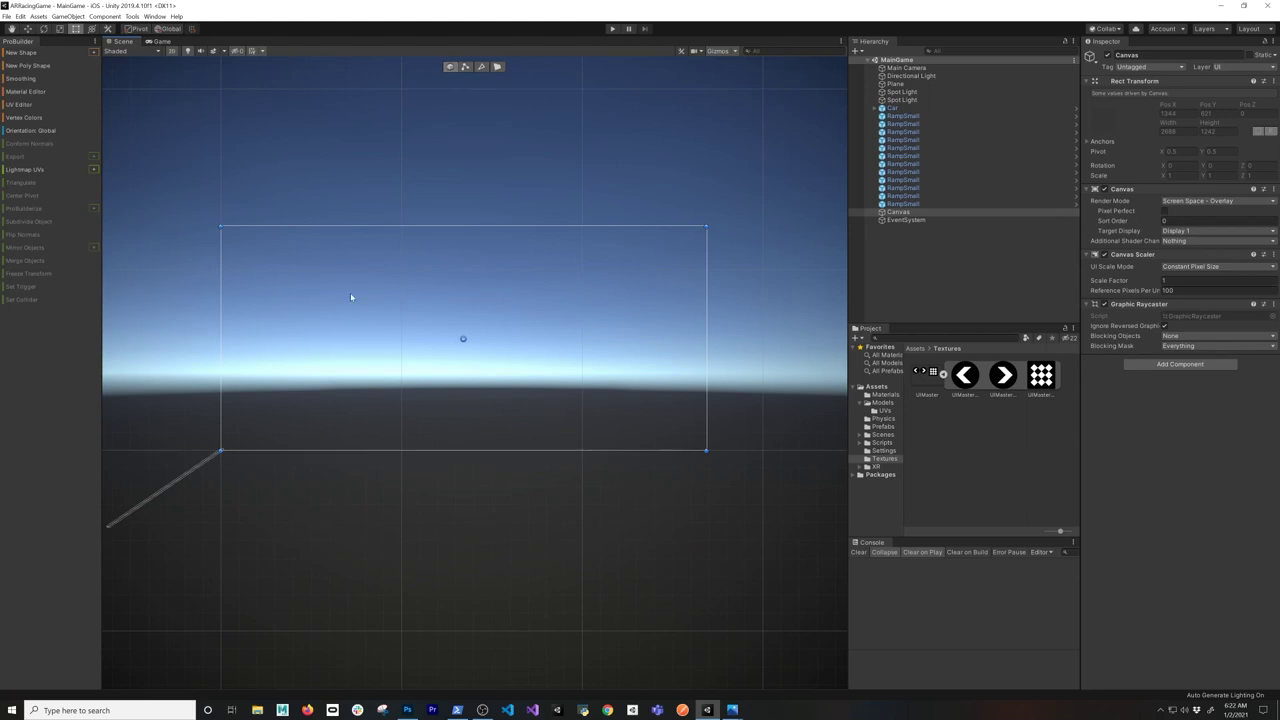
- Return to the Game view and add a standard UI Button as a child of the Canvas
left_click(160, 41)
right_click(888, 213)
mouse_move(922, 372)
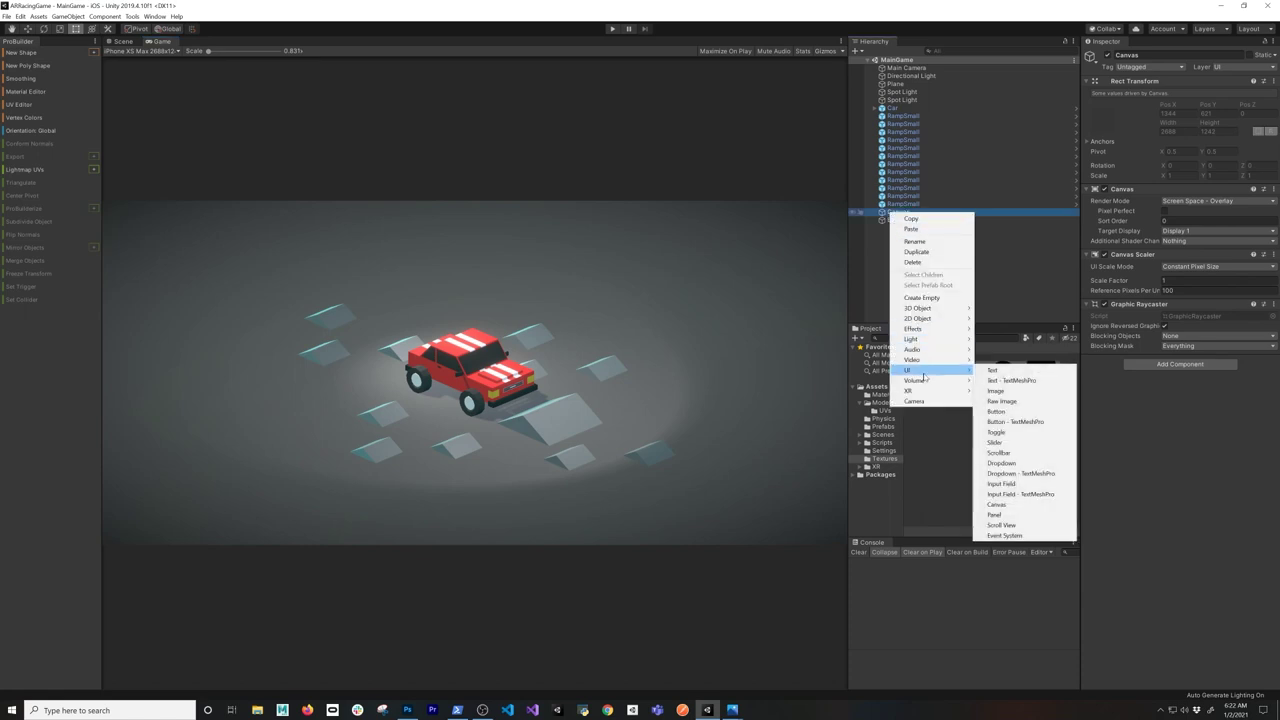
left_click(997, 411)
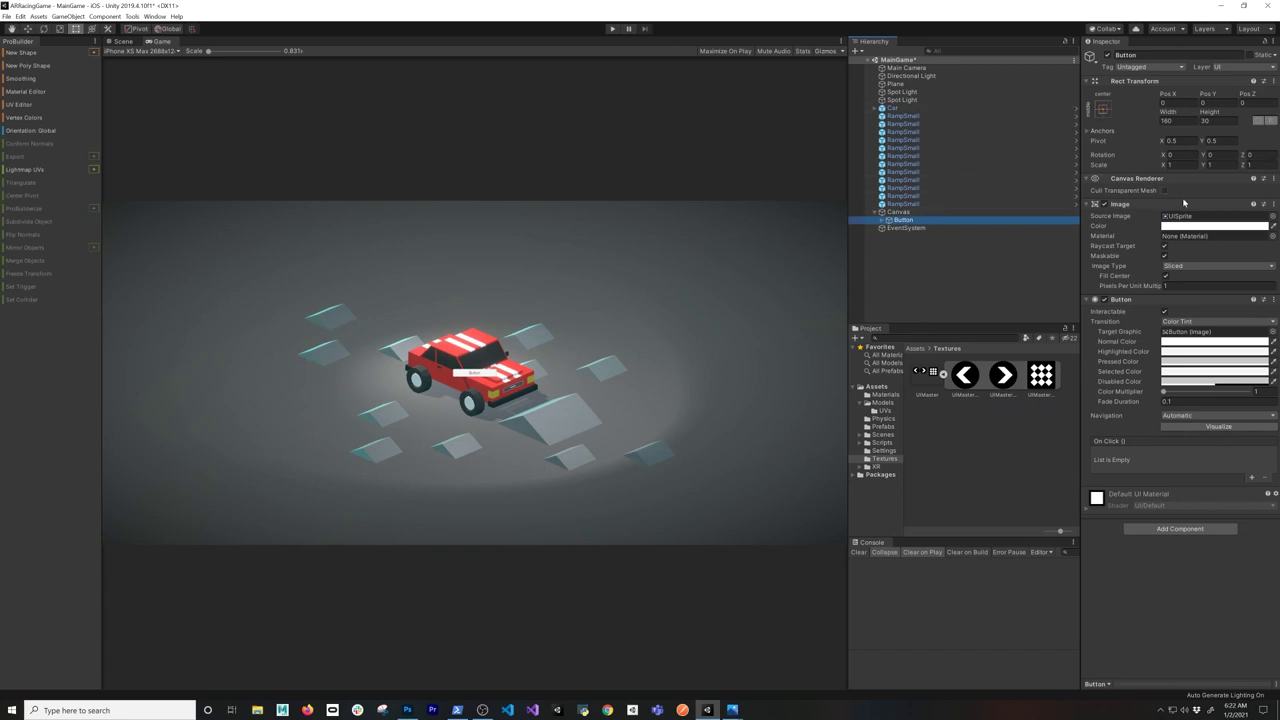
- Set the button's source image to the UIMaster_0 sprite and give it the native size
left_click(1272, 216)
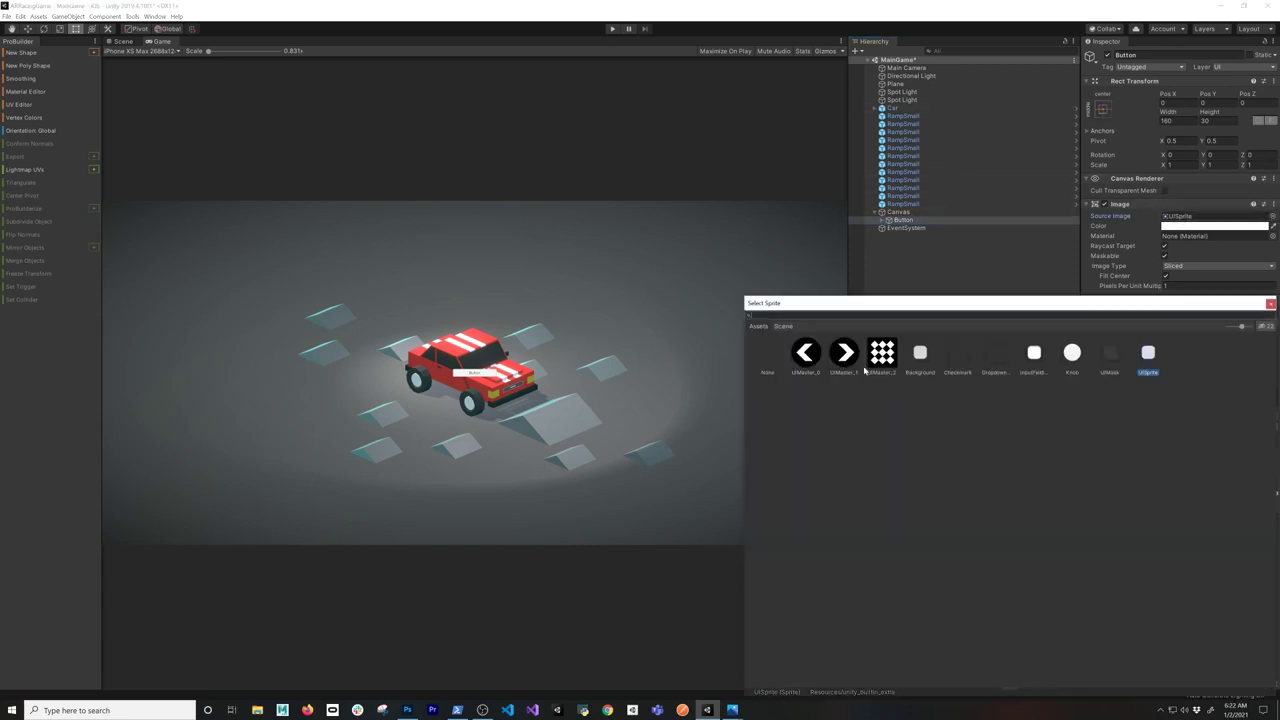
double_click(803, 362)
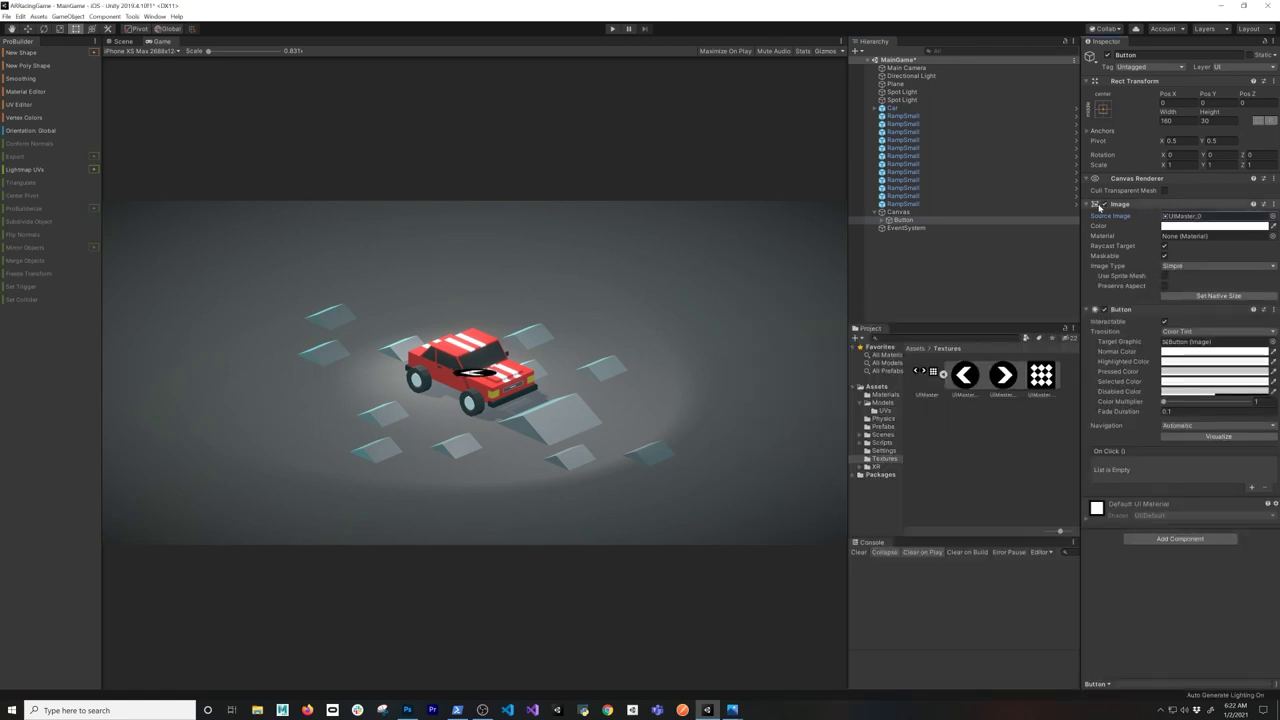
left_click(1203, 297)
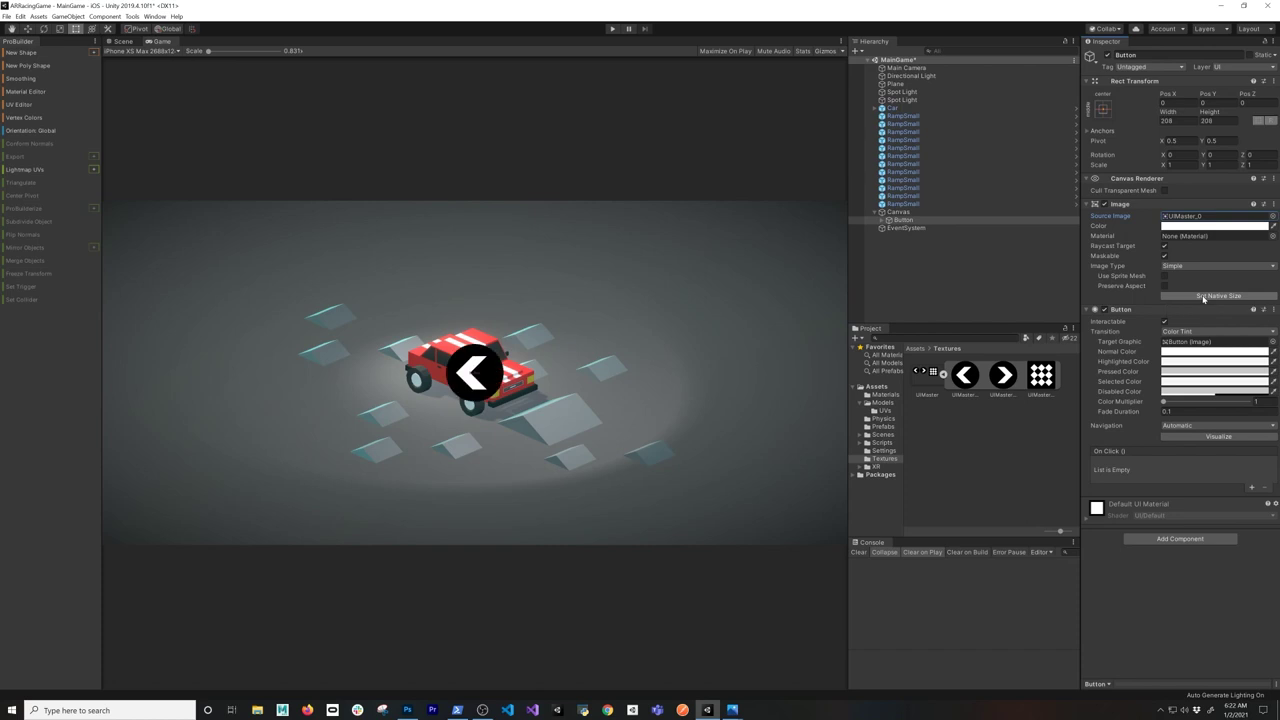
- Delete the button's child text object
left_click(881, 221)
left_click(896, 228)
key("Delete")
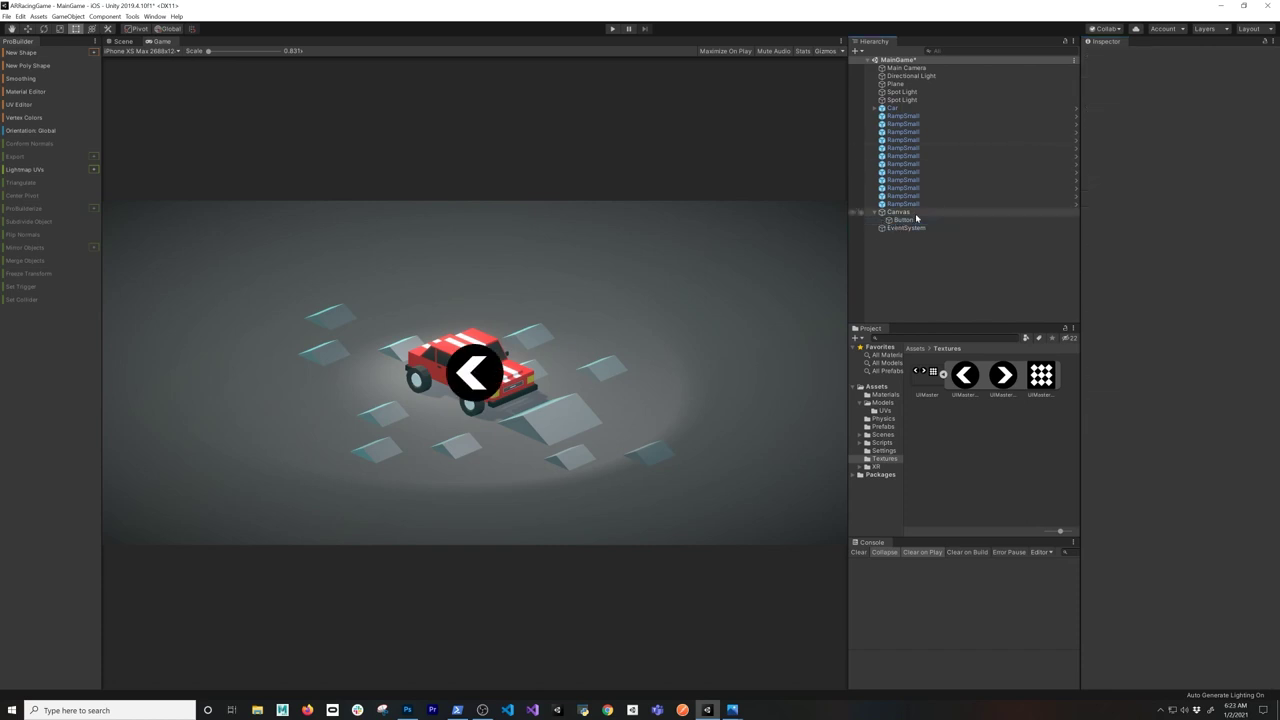
- Set the button's anchor preset to the bottom-left corner of the Canvas
left_click(899, 219)
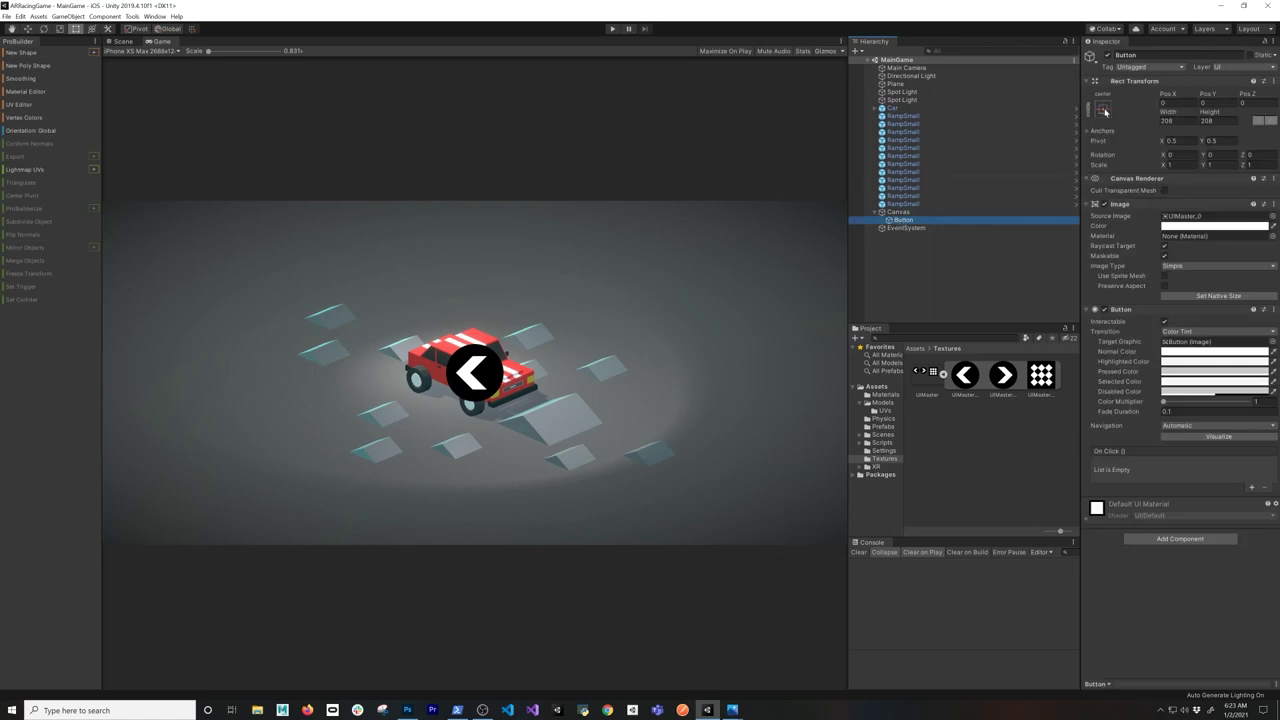
left_click(1103, 110)
left_click(1140, 231)
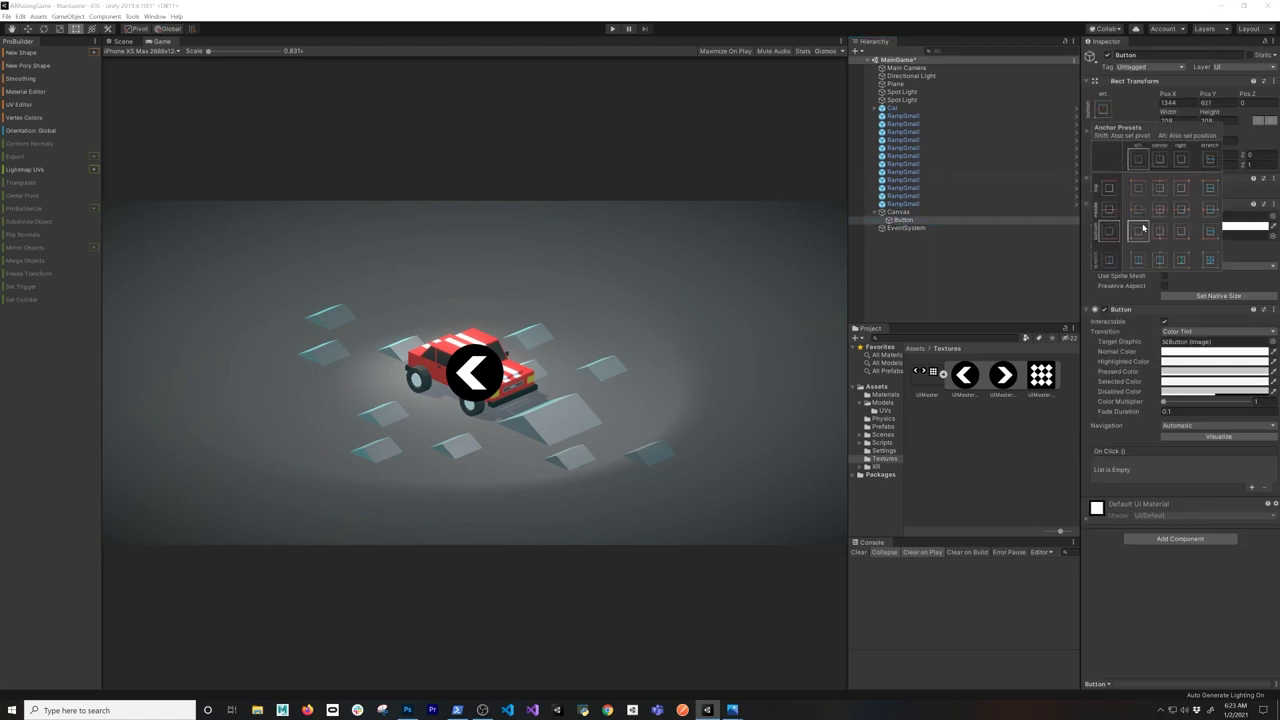
- Set the button's position to Pos X 200 and Pos Y 250, and save the scene
left_click(1186, 106)
left_click(1186, 105)
type("0")
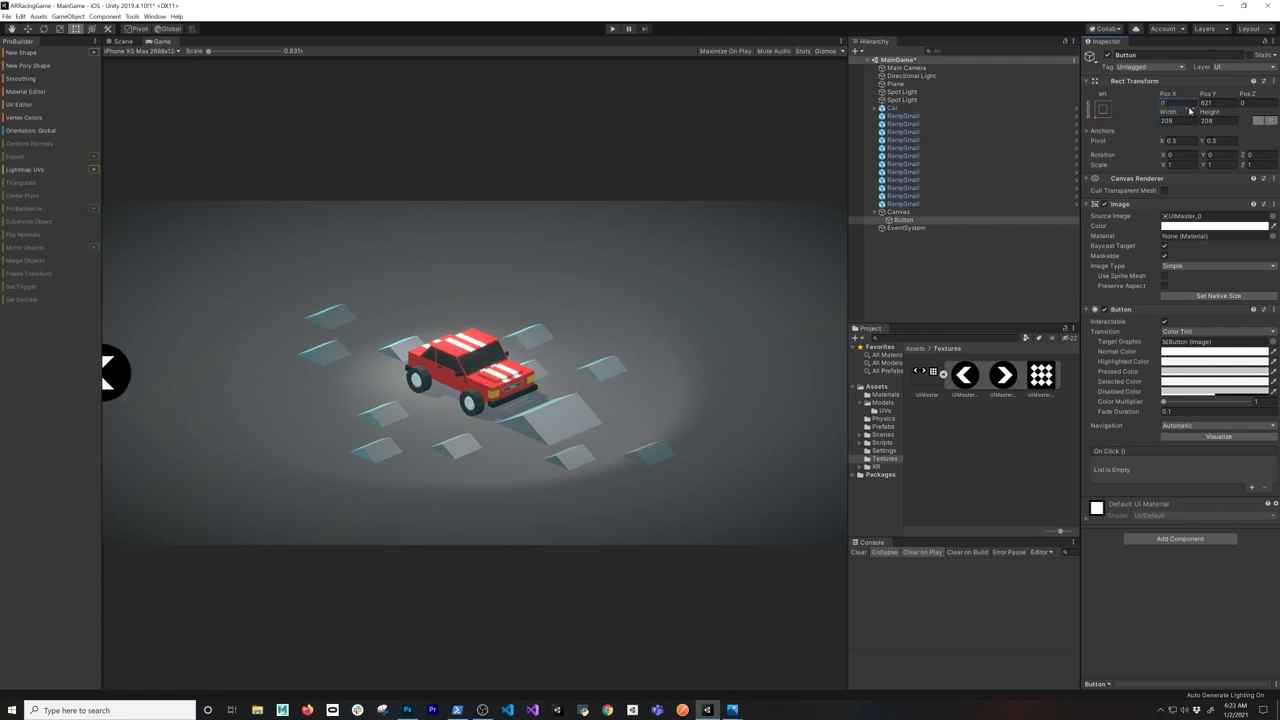
type("200")
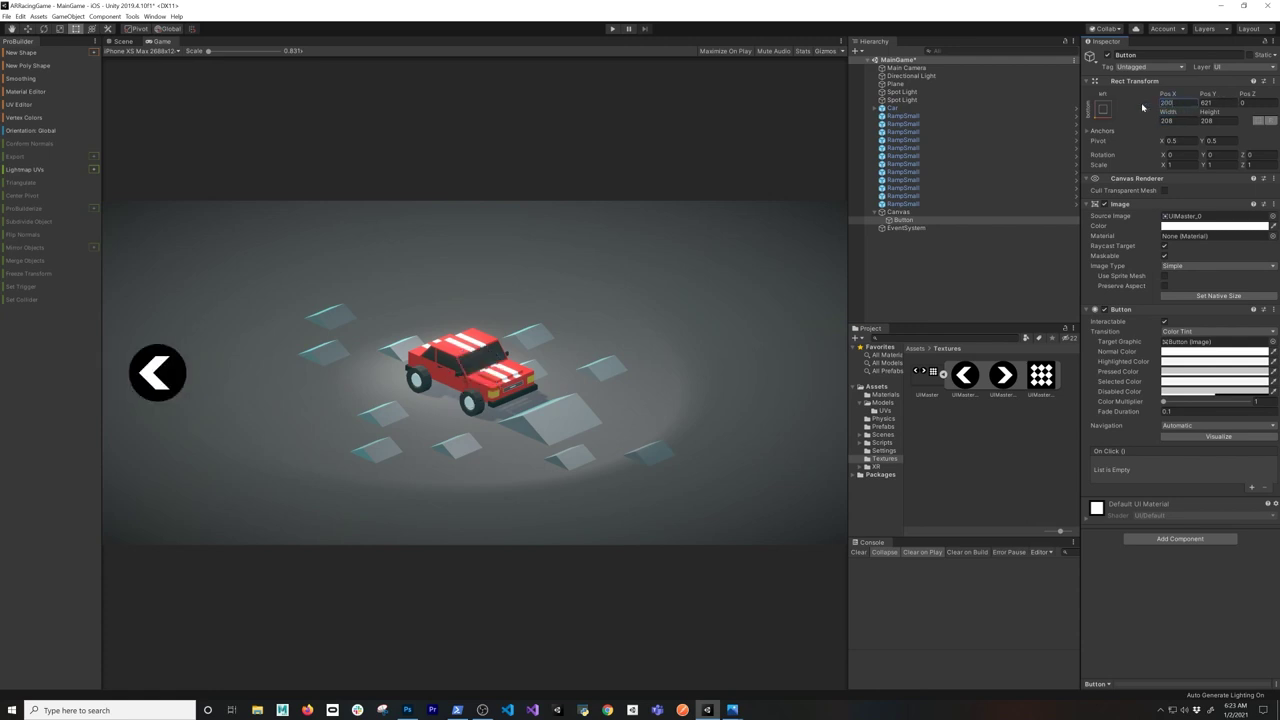
left_click(1207, 103)
type("250")
key("ctrl+s")
- Set the button's width and height to 300
left_click_drag(1176, 121, 1125, 112)
type("300")
key("Tab")
type("300")
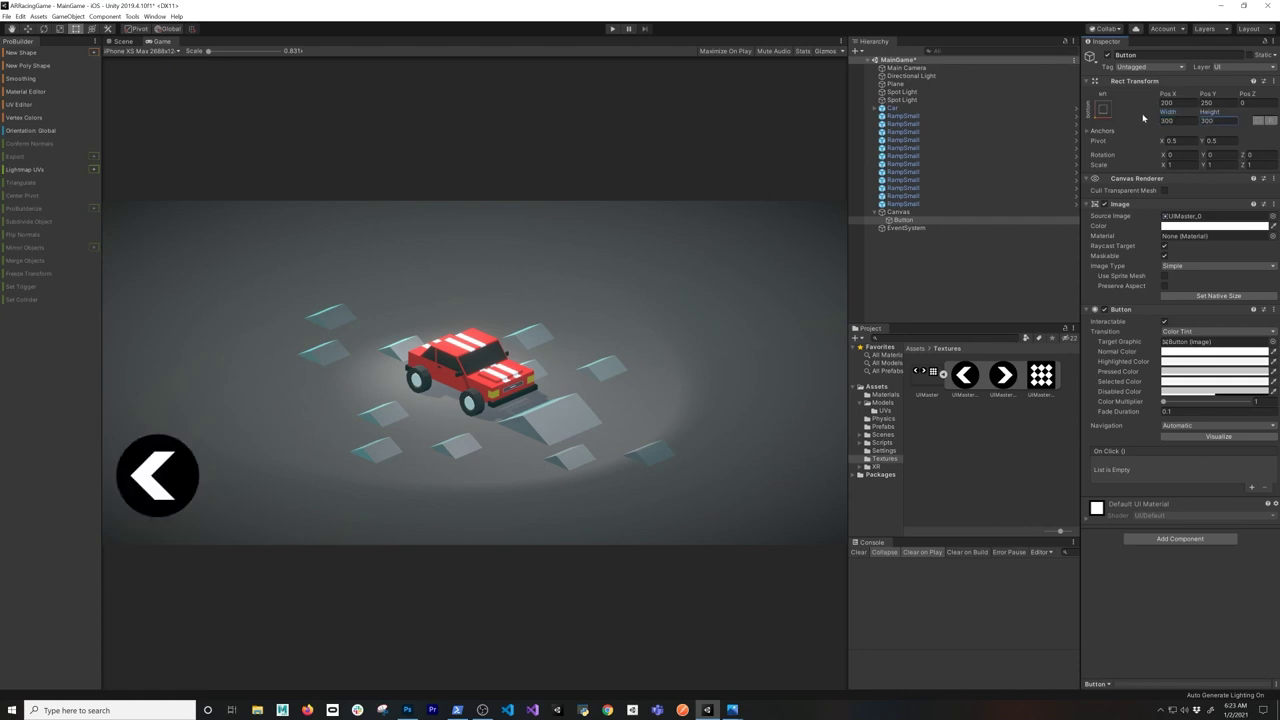
- Set the button's width and height to 280
left_click(1158, 122)
type("280")
key("Tab")
type("280")
- Try a Pos X of 300 for the button, settle on 280, and save the scene
left_click(1160, 102)
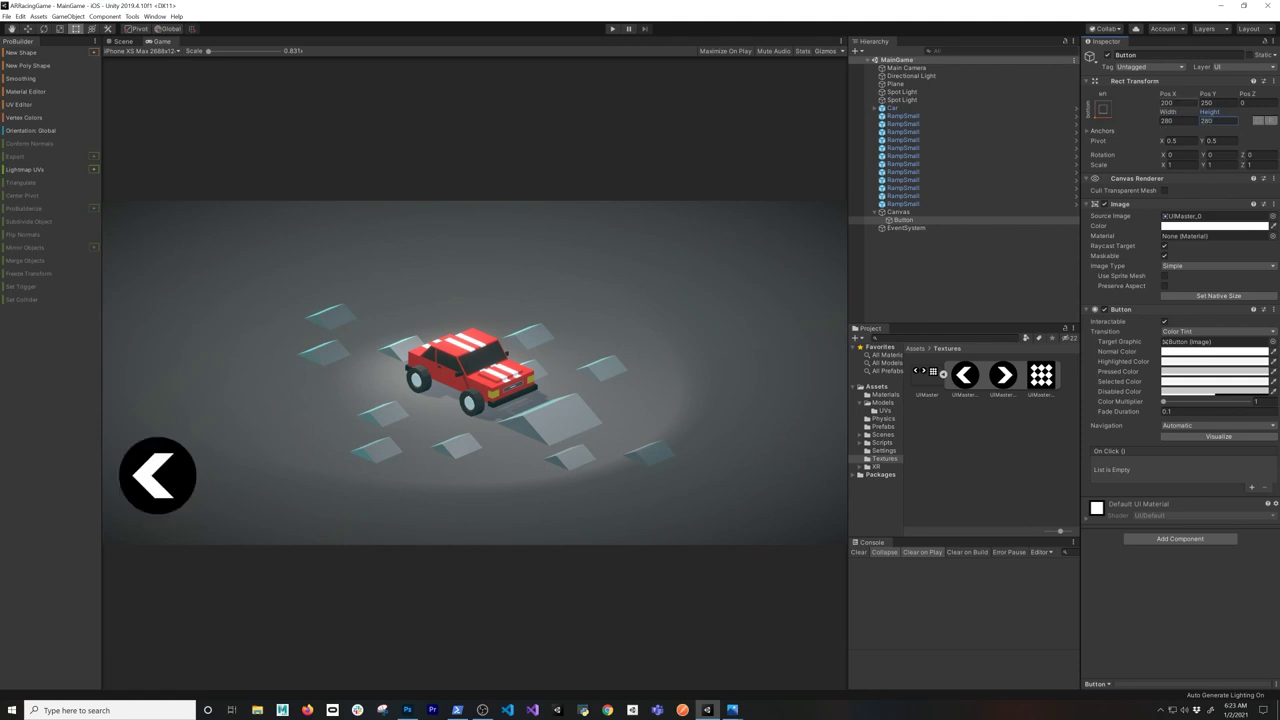
type("300")
key("ctrl+s")
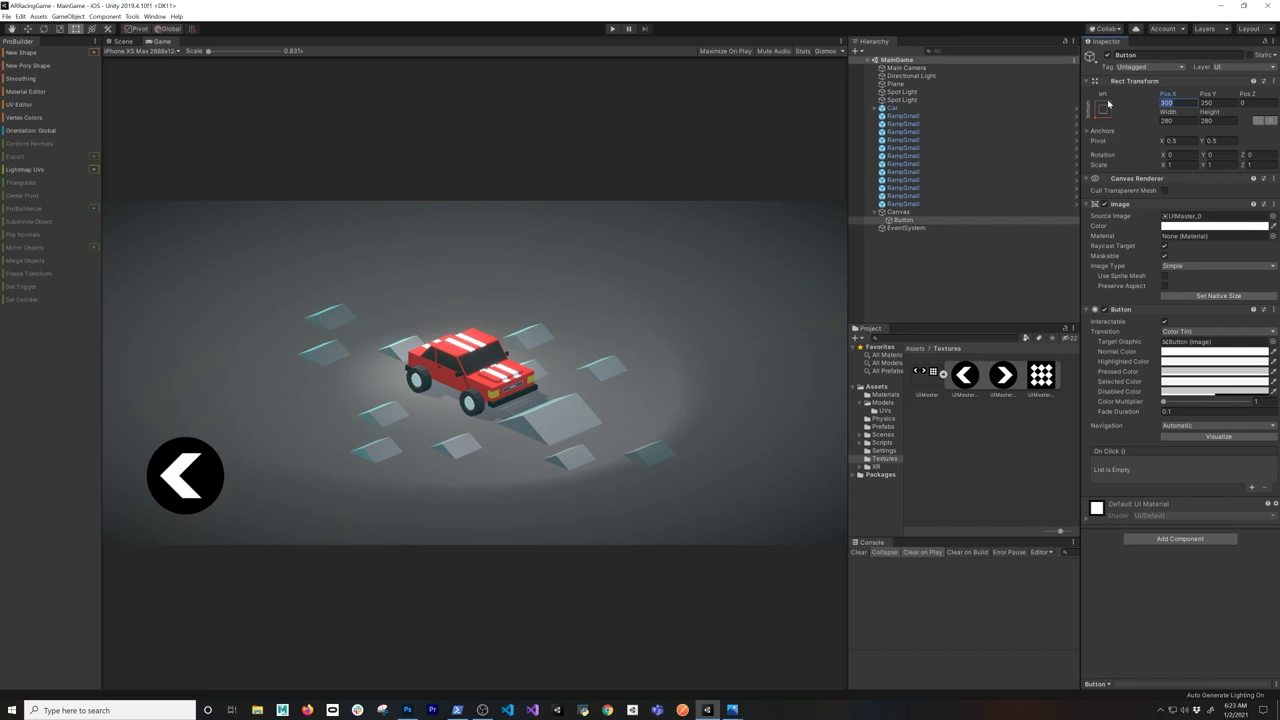
type("280")
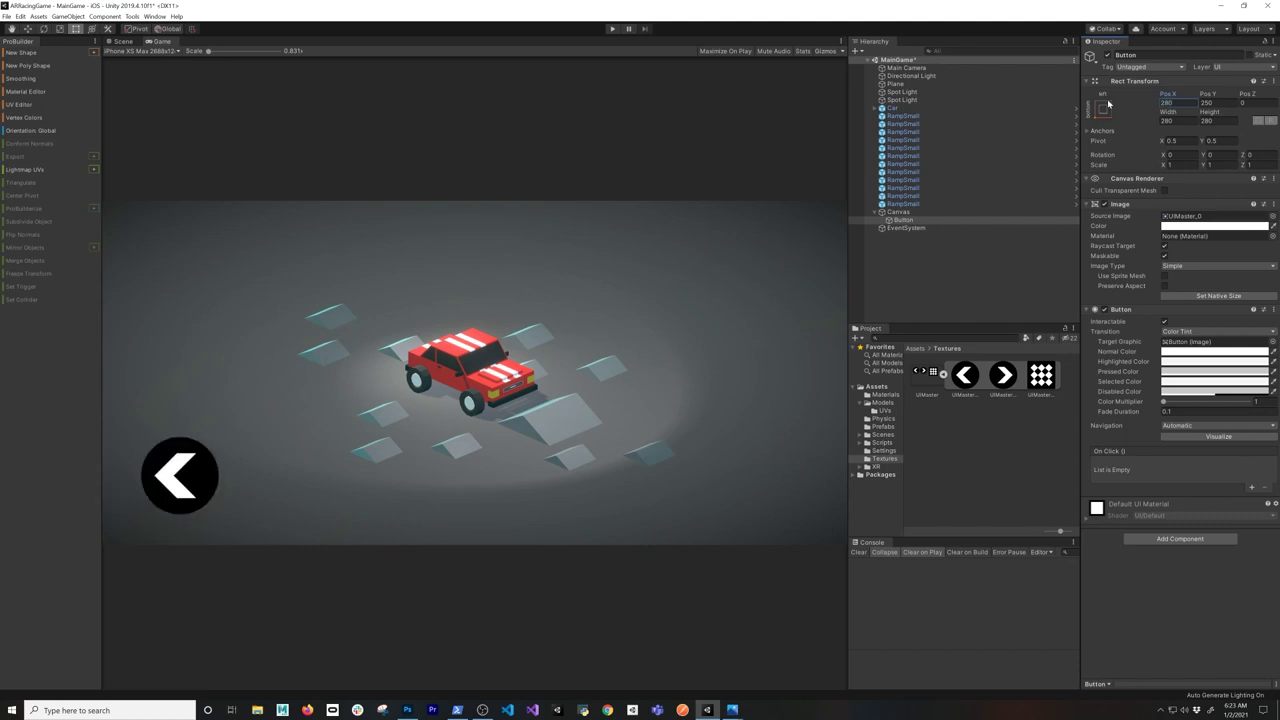
key("ctrl+s")
- Make the button's image semi-transparent by setting its color's alpha to 180
left_click(1188, 229)
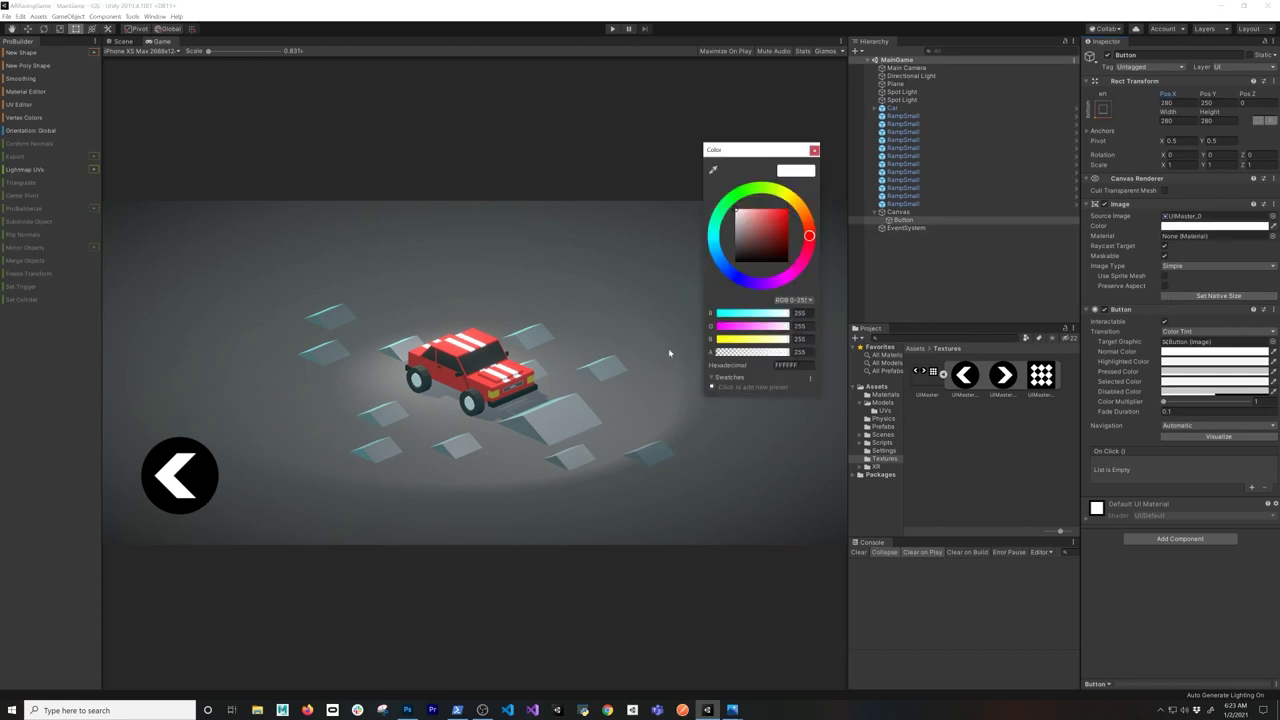
left_click_drag(760, 353, 769, 357)
left_click(800, 352)
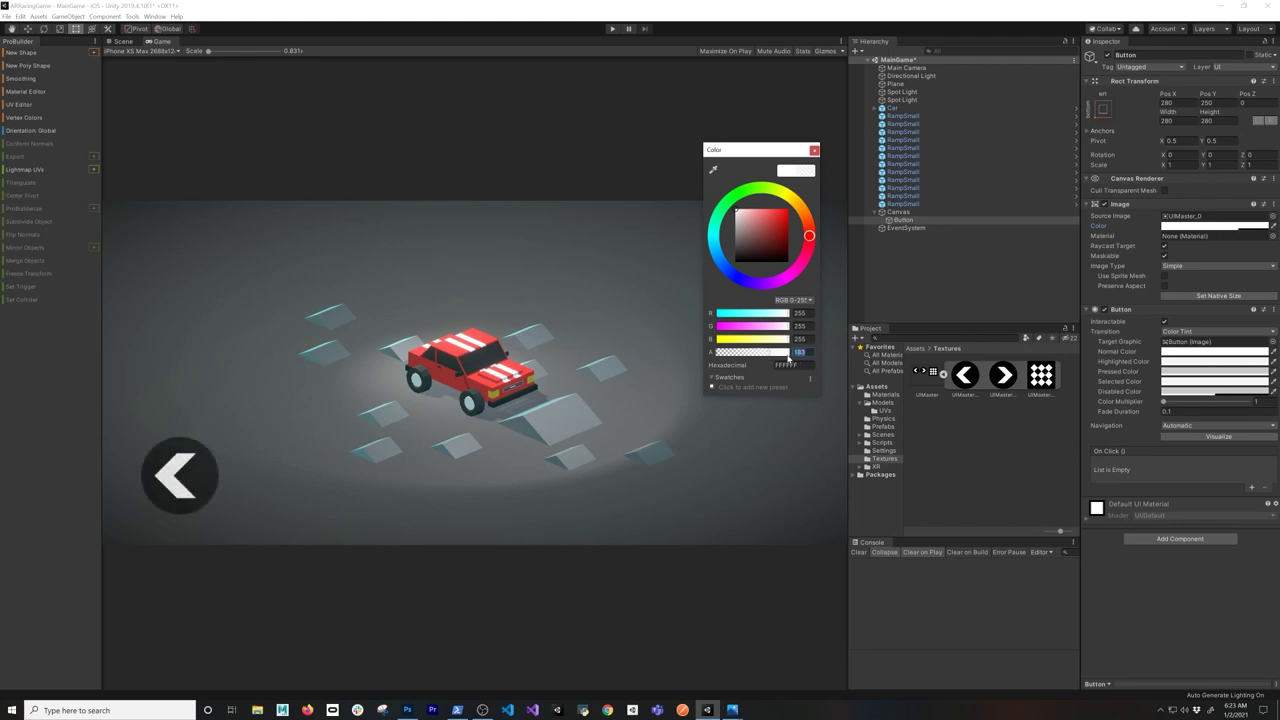
type("10")
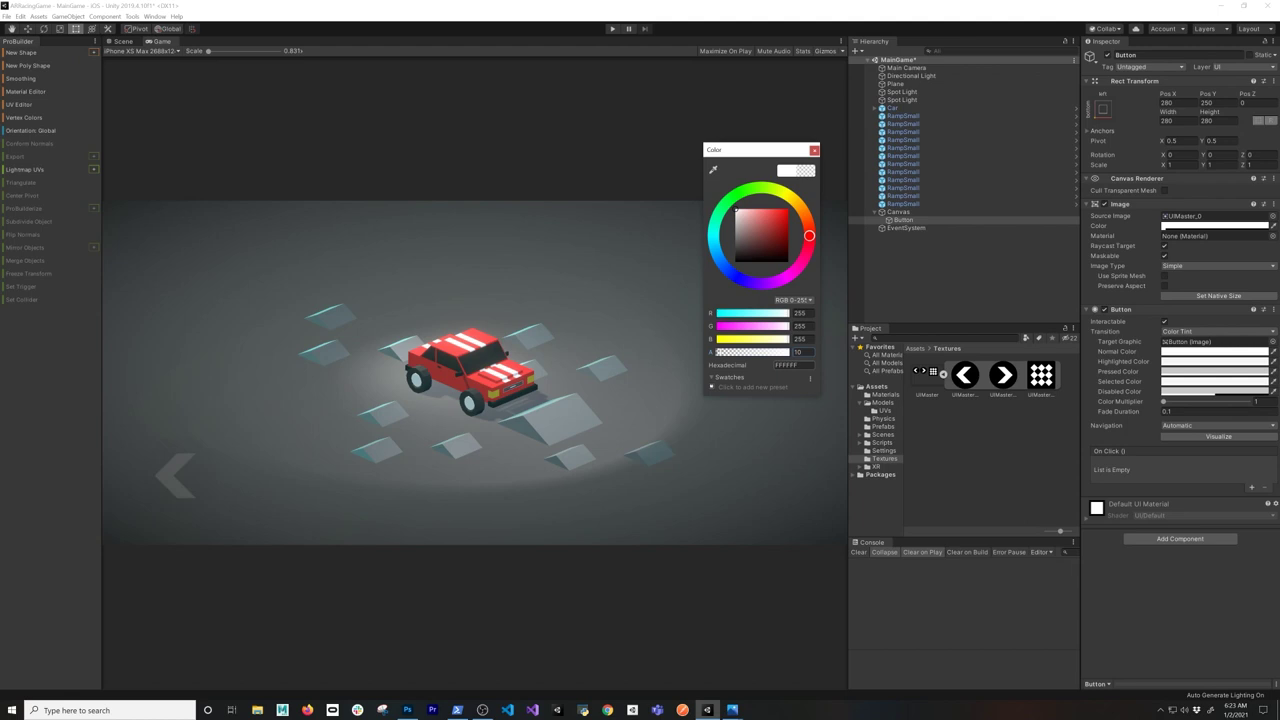
key("BackSpace")
key("BackSpace")
type("90")
type("180")
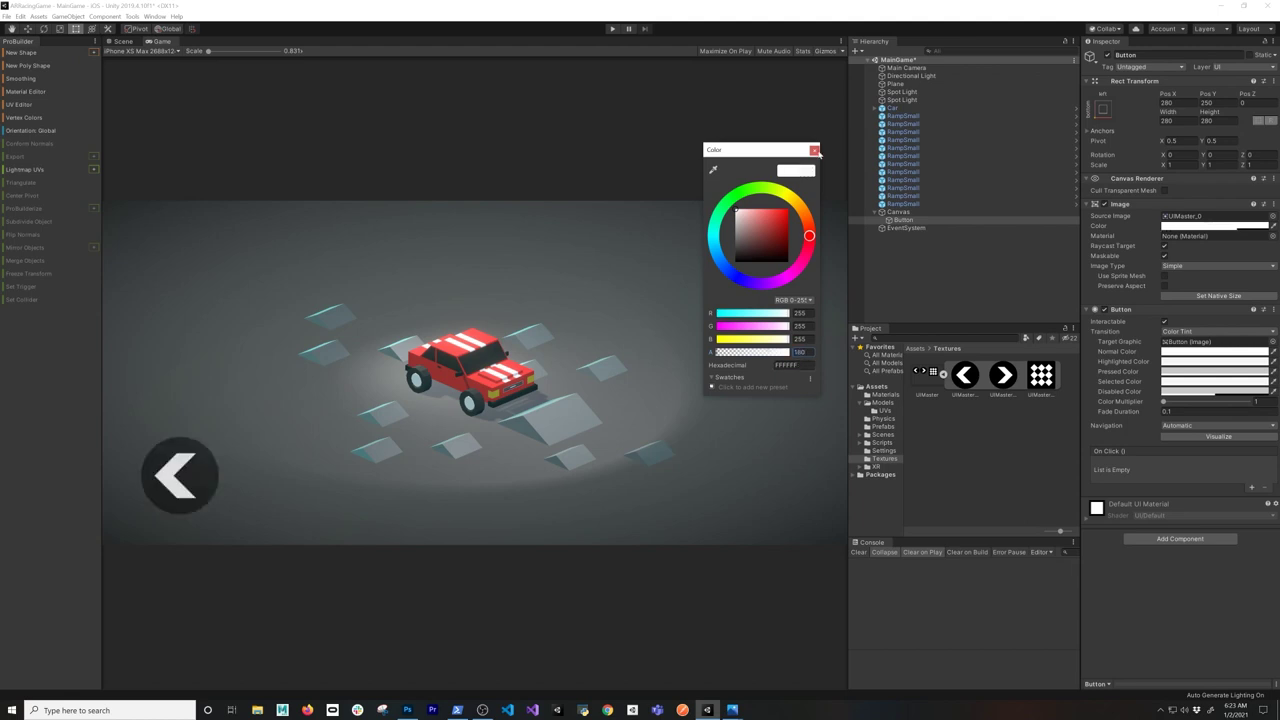
left_click(814, 150)
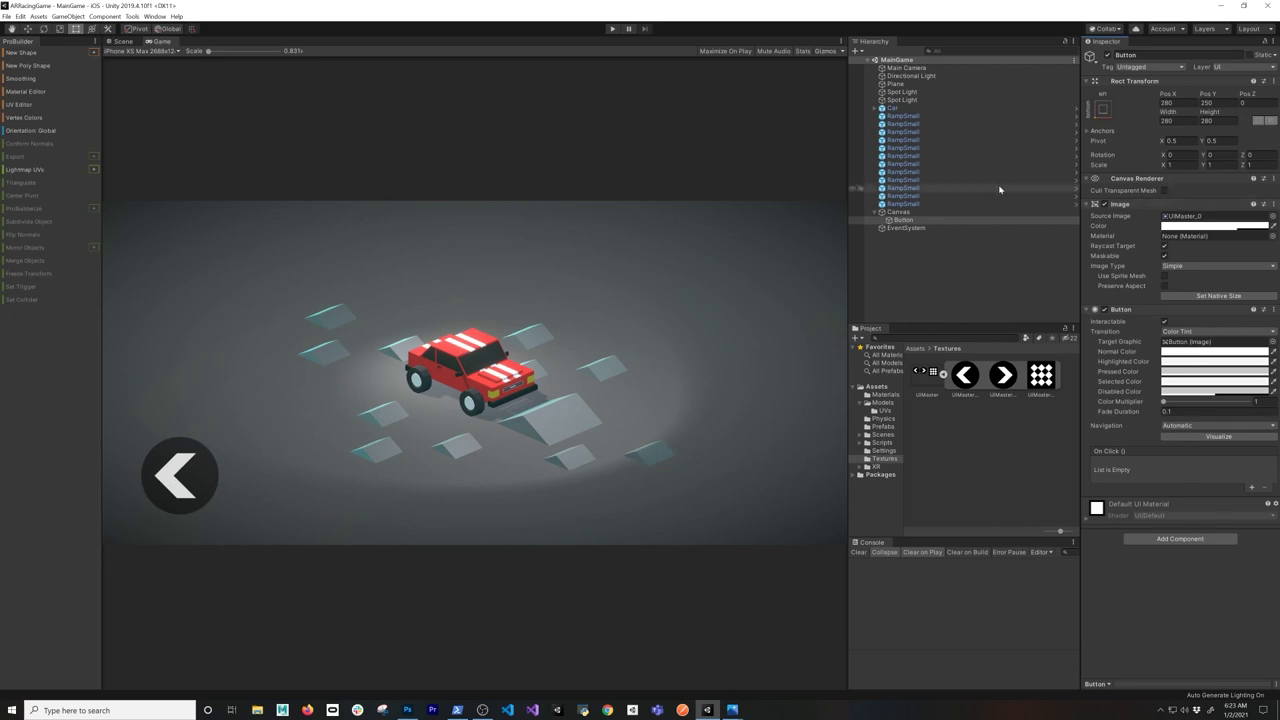
- Rename the button as turnLeftButton and reselect it in the hierarchy
left_click(1149, 58)
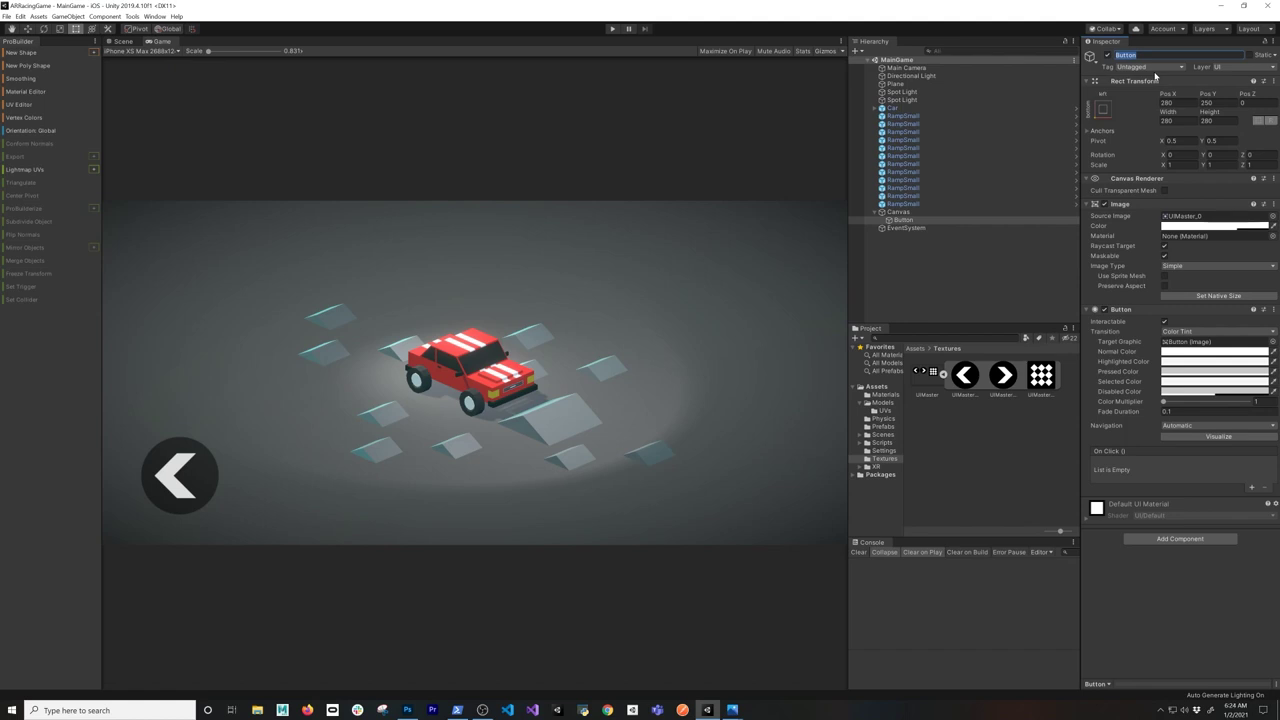
type("turnLeftButton")
key("Return")
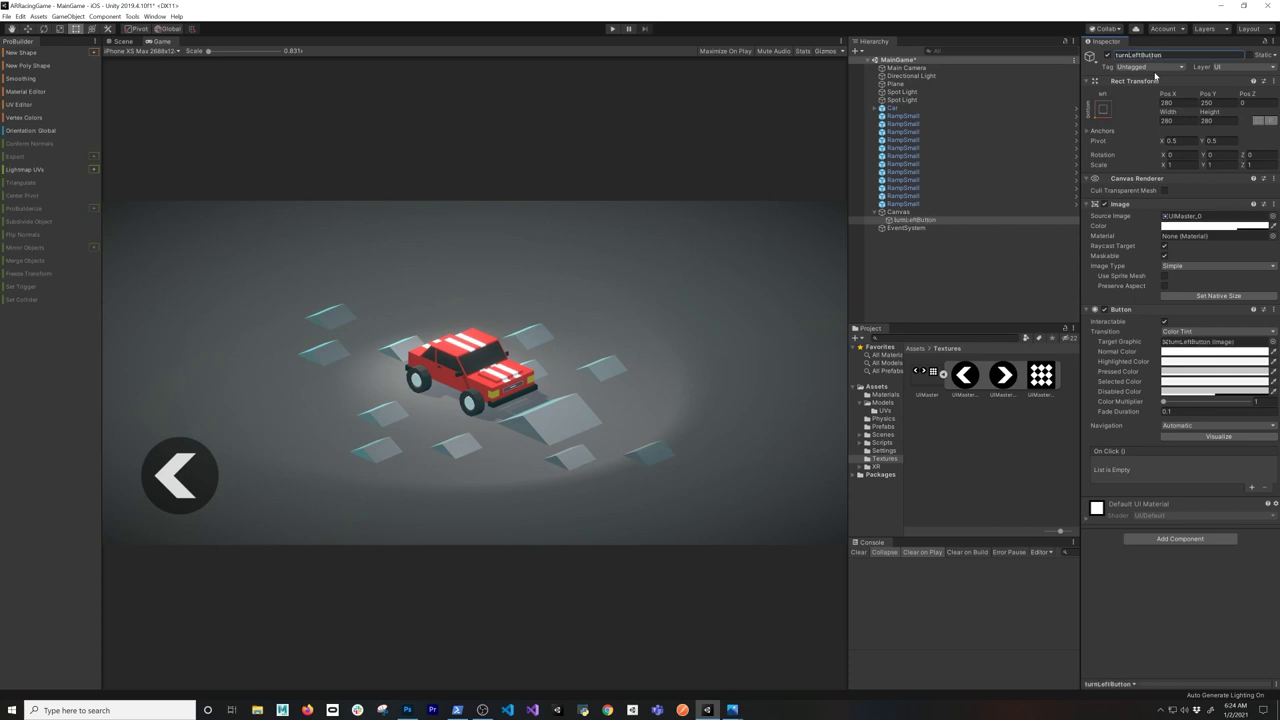
left_click(961, 263)
left_click(914, 219)
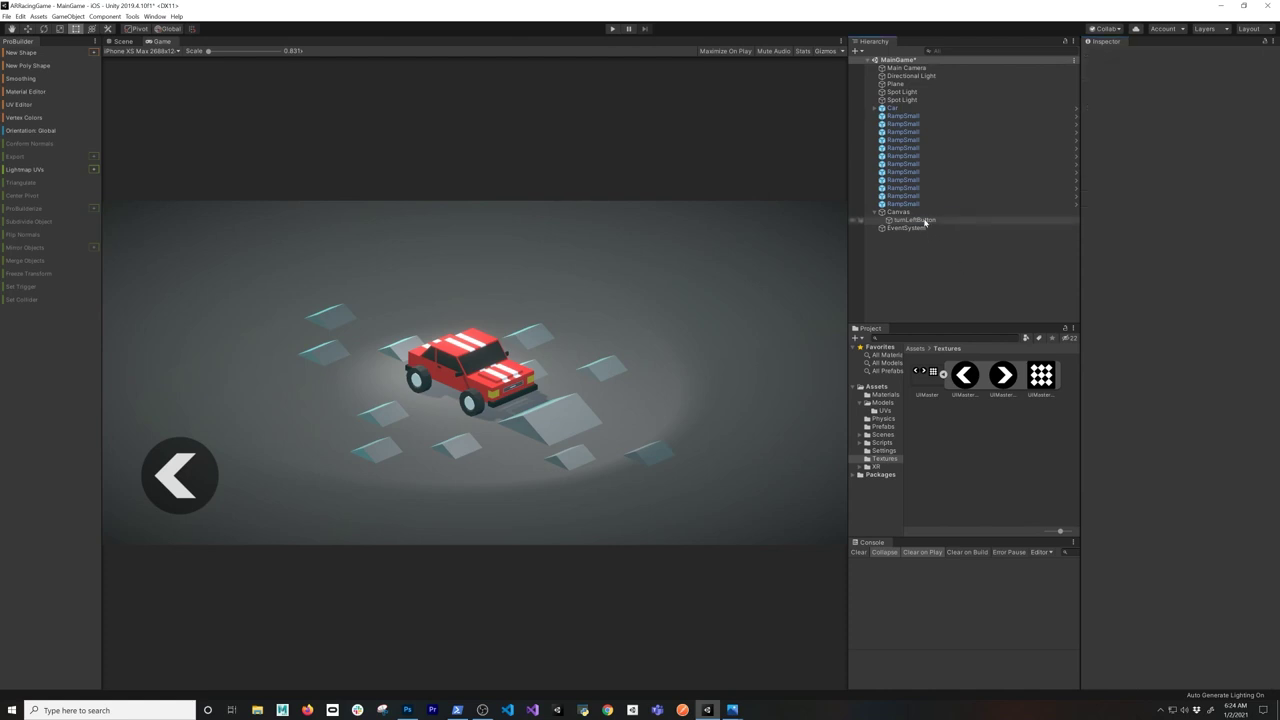